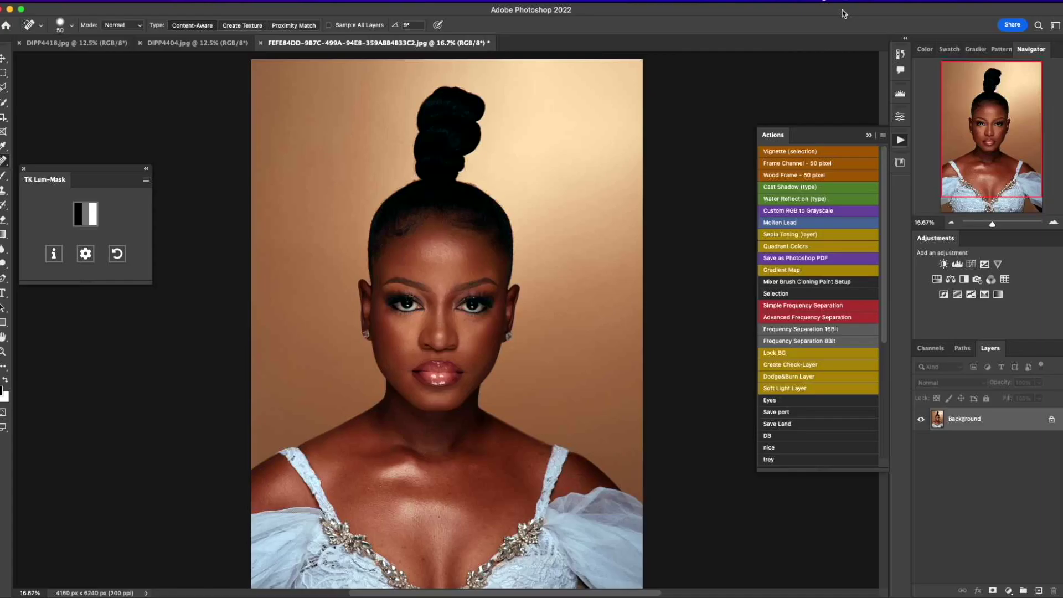
Examine the skin of the face for blemishes, comparing close-up views with the wider portrait.
{"action": "left_click", "coordinate": [1054, 222]}
{"action": "left_click", "coordinate": [1053, 222]}
{"action": "left_click", "coordinate": [1054, 222]}
{"action": "left_click", "coordinate": [951, 222]}
{"action": "left_click", "coordinate": [951, 222]}
{"action": "left_click", "coordinate": [951, 222]}
{"action": "left_click", "coordinate": [952, 222]}
{"action": "left_click", "coordinate": [1054, 222]}
{"action": "left_click", "coordinate": [1054, 222]}
{"action": "left_click", "coordinate": [1053, 222]}
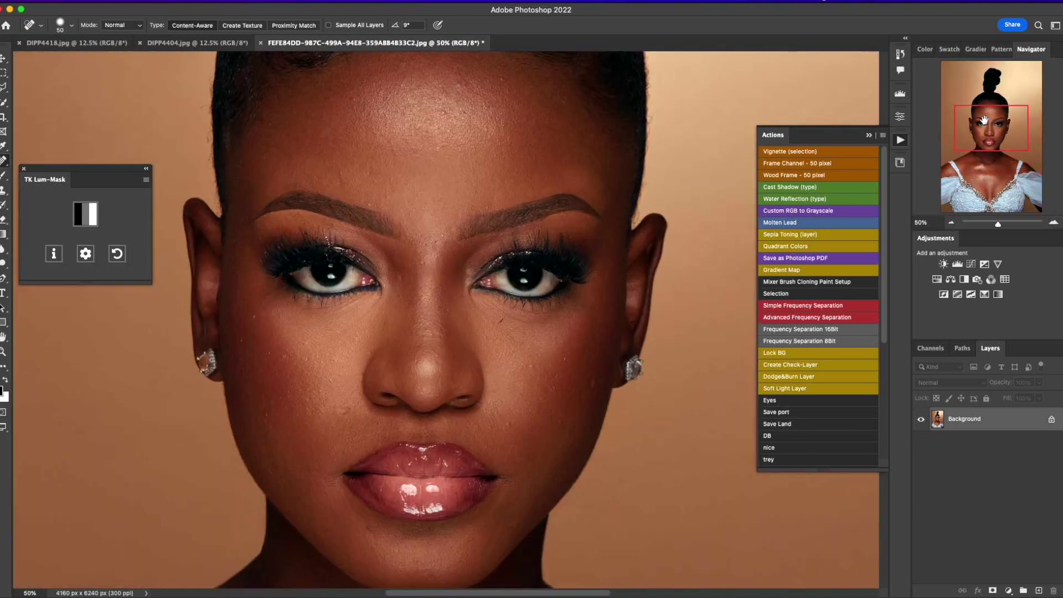
{"action": "left_click", "coordinate": [1054, 222]}
{"action": "left_click", "coordinate": [1054, 222]}
{"action": "left_click", "coordinate": [950, 222]}
{"action": "left_click", "coordinate": [950, 222]}
{"action": "left_click", "coordinate": [949, 222]}
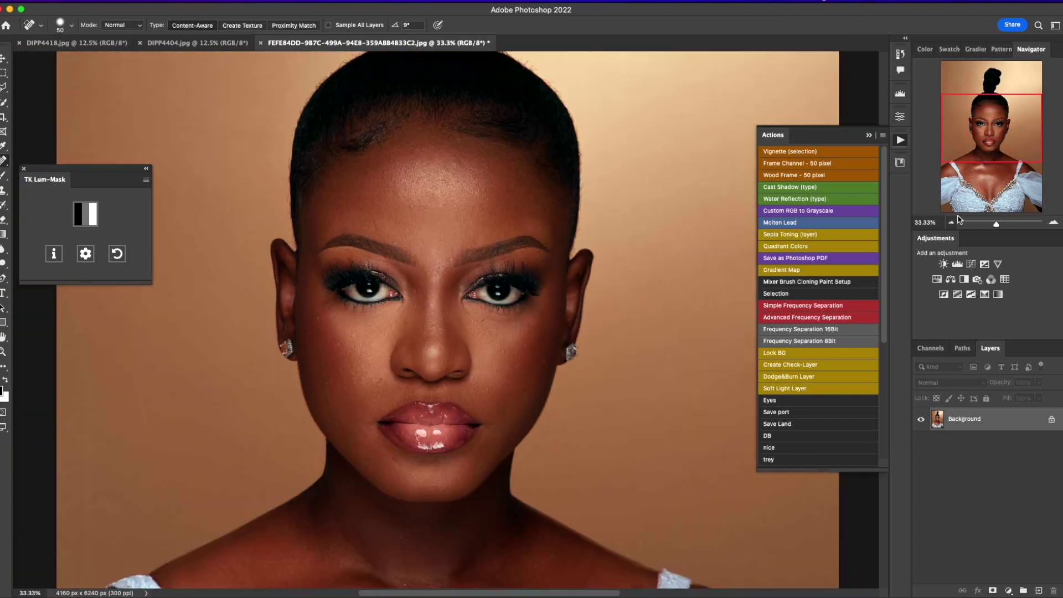
{"action": "left_click", "coordinate": [1054, 222]}
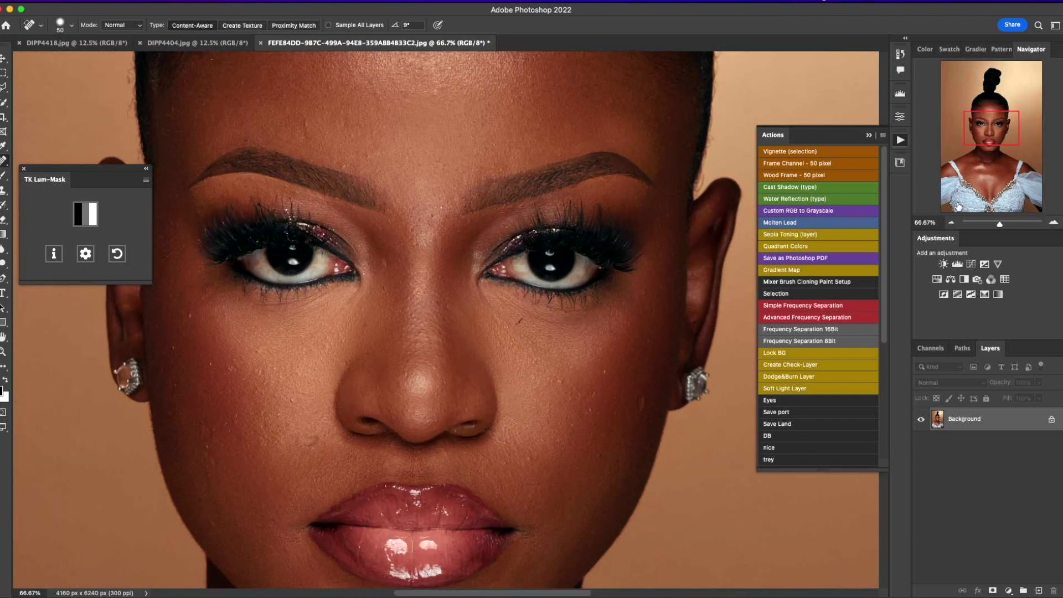
{"action": "left_click", "coordinate": [951, 221]}
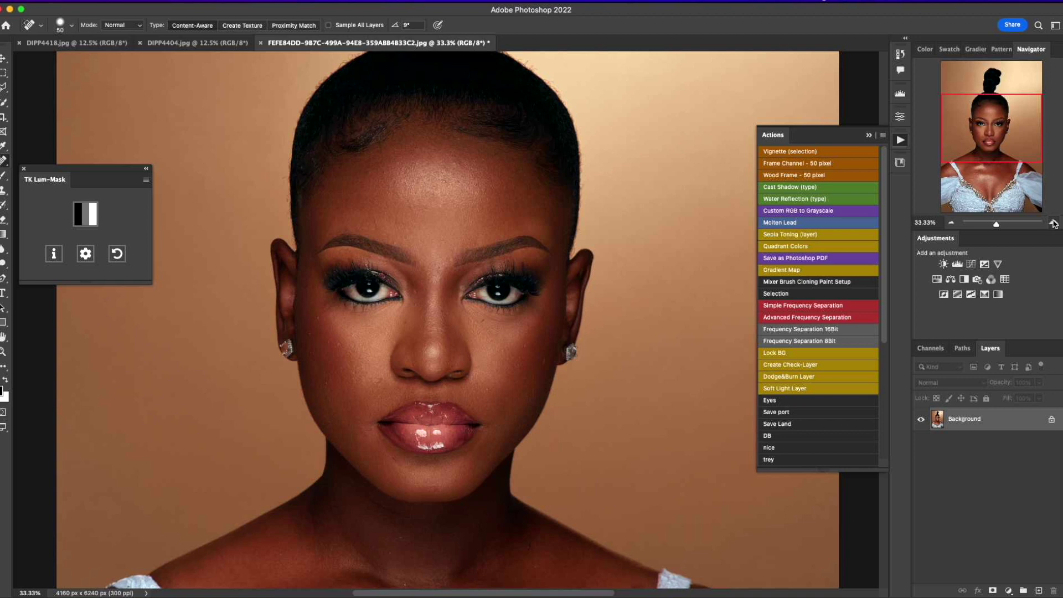
{"action": "left_click", "coordinate": [1053, 222]}
{"action": "left_click", "coordinate": [1054, 222]}
{"action": "left_click", "coordinate": [951, 222]}
{"action": "left_click", "coordinate": [951, 222]}
{"action": "left_click", "coordinate": [1054, 222]}
{"action": "left_click", "coordinate": [1054, 222]}
Choose the Spot Healing Brush at size 40 and duplicate the Background layer.
{"action": "left_click_drag", "start_coordinate": [983, 140], "coordinate": [966, 121]}
{"action": "right_click", "coordinate": [3, 163]}
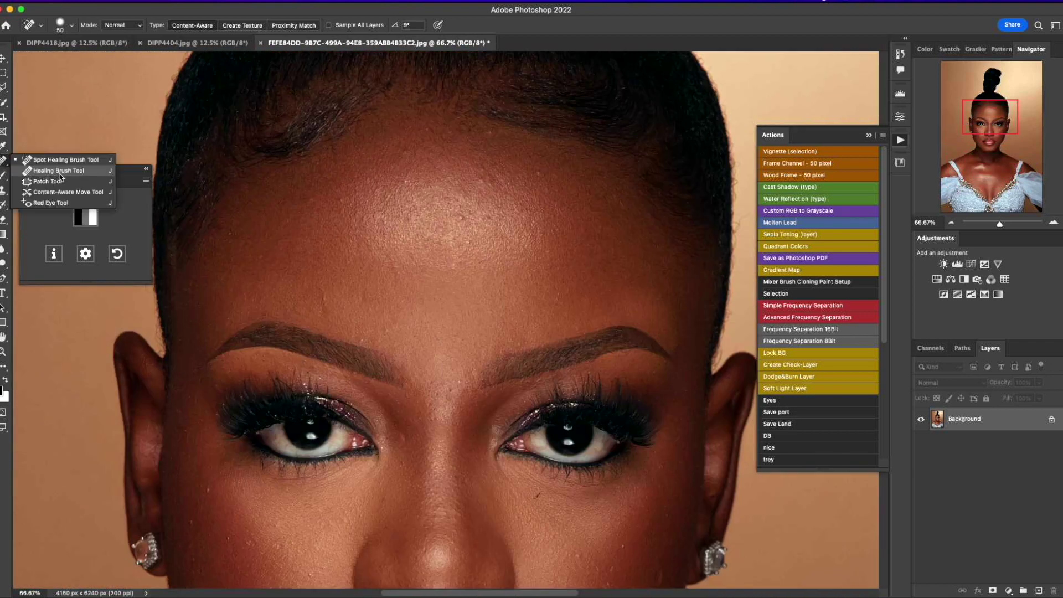
{"action": "left_click", "coordinate": [90, 158]}
{"action": "key", "text": "bracketleft"}
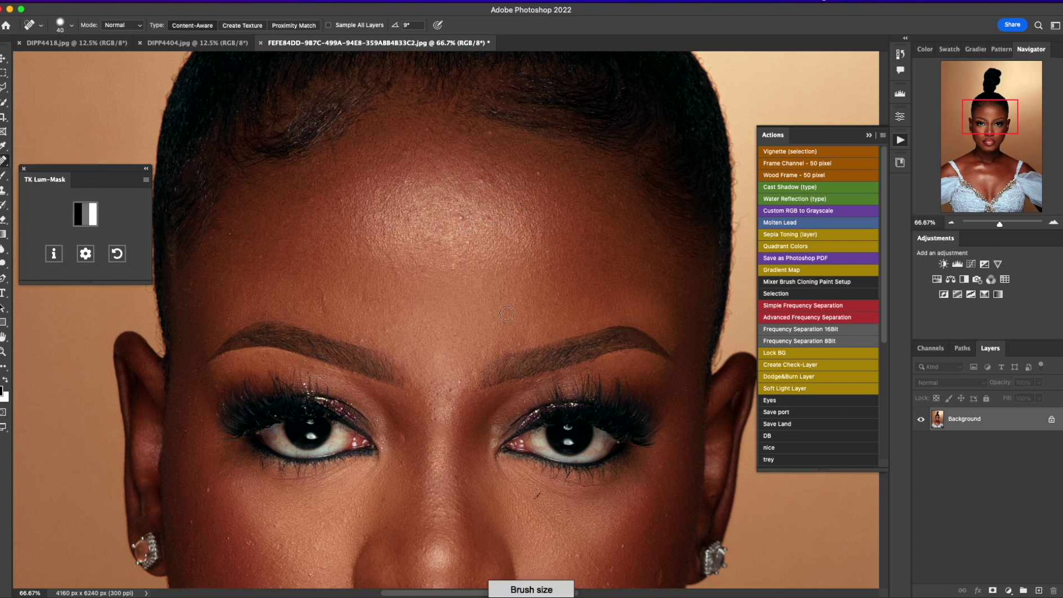
{"action": "key", "text": "super+j"}
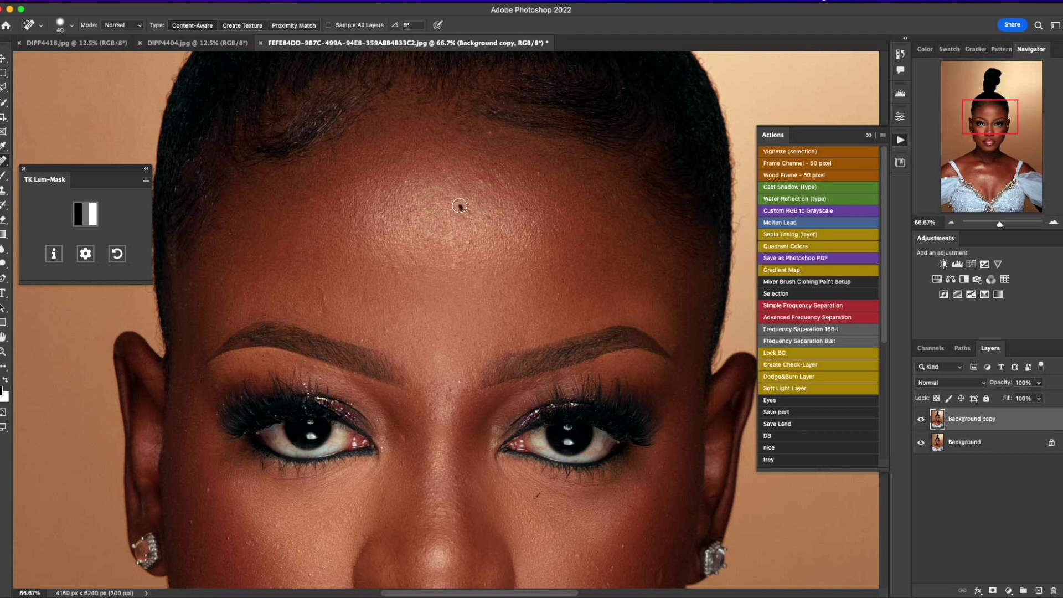
Remove the blemishes and stray specks from the forehead, cheeks and area around the mouth with the Spot Healing Brush.
{"action": "left_click", "coordinate": [454, 201]}
{"action": "left_click", "coordinate": [481, 183]}
{"action": "left_click", "coordinate": [370, 179]}
{"action": "left_click", "coordinate": [263, 316]}
{"action": "left_click", "coordinate": [199, 383]}
{"action": "left_click", "coordinate": [246, 297]}
{"action": "scroll", "coordinate": [392, 262], "scroll_direction": "down", "scroll_amount": 5}
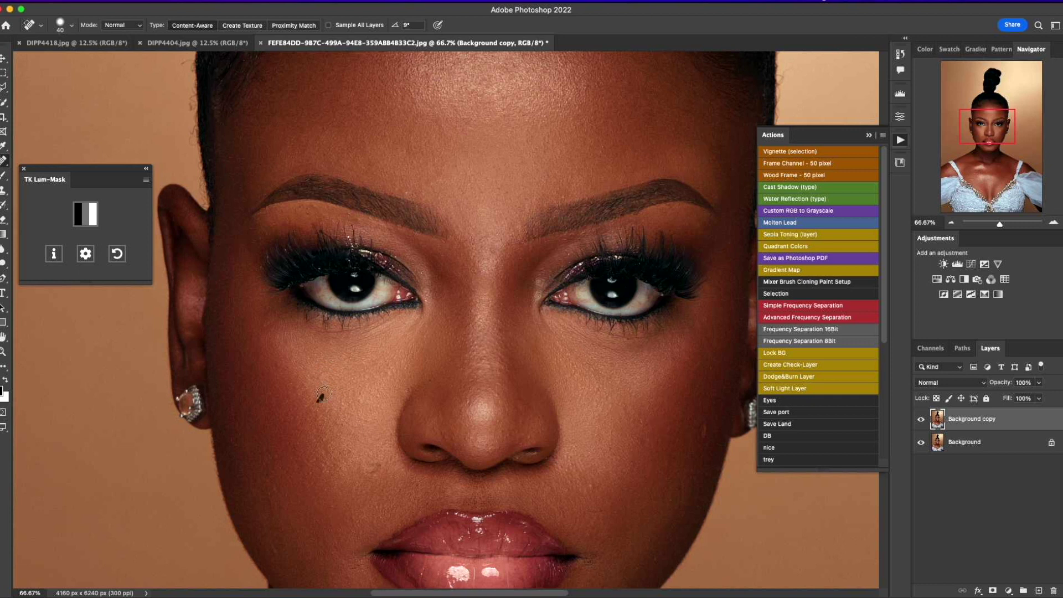
{"action": "scroll", "coordinate": [356, 422], "scroll_direction": "down", "scroll_amount": 6}
{"action": "scroll", "coordinate": [460, 398], "scroll_direction": "left", "scroll_amount": 3}
{"action": "scroll", "coordinate": [387, 272], "scroll_direction": "right", "scroll_amount": 9}
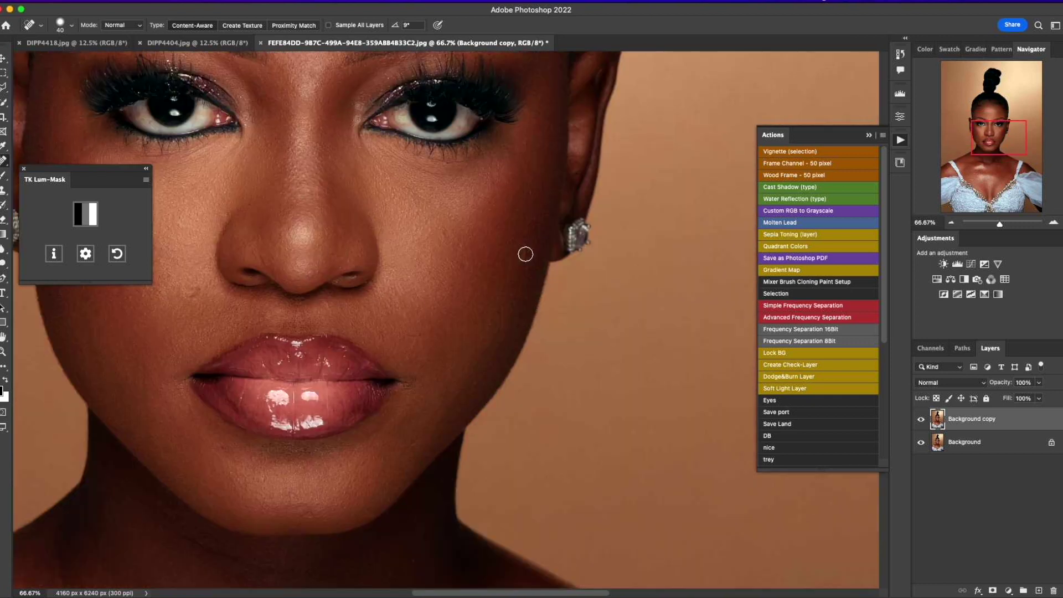
{"action": "scroll", "coordinate": [475, 127], "scroll_direction": "up", "scroll_amount": 4}
{"action": "scroll", "coordinate": [330, 302], "scroll_direction": "down", "scroll_amount": 5}
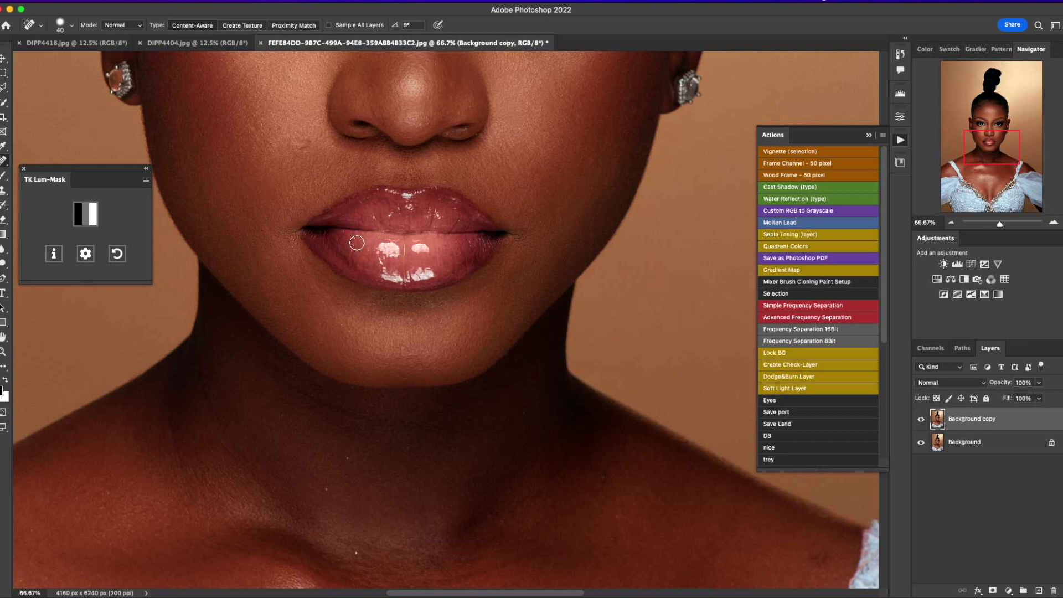
Enlarge the Spot Healing Brush and clean up the remaining marks on the neck, chest and shoulders.
{"action": "key", "text": "ctrl+minus"}
{"action": "key", "text": "bracketright"}
{"action": "key", "text": "bracketright"}
{"action": "scroll", "coordinate": [332, 355], "scroll_direction": "down", "scroll_amount": 3}
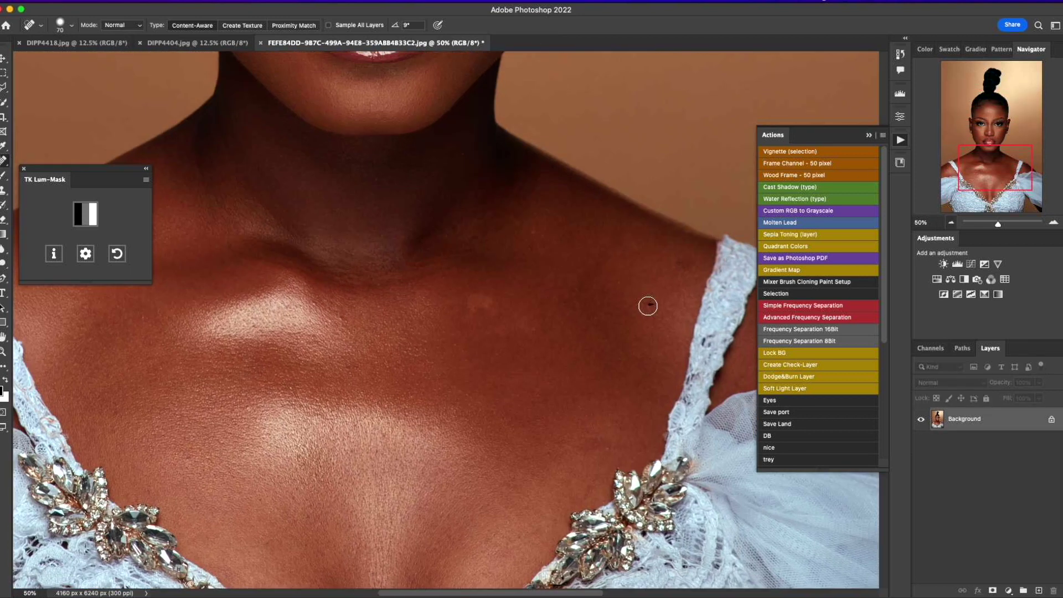
{"action": "left_click_drag", "start_coordinate": [475, 257], "coordinate": [404, 278]}
{"action": "left_click_drag", "start_coordinate": [227, 122], "coordinate": [224, 160]}
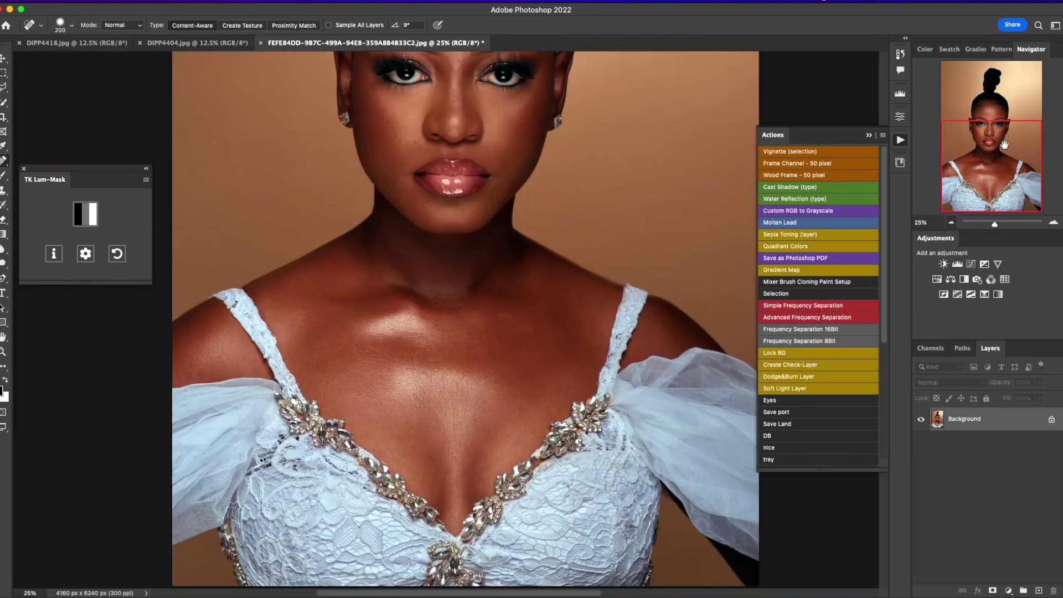
Review the healed skin on the face up close, and check the portrait as a whole.
{"action": "left_click", "coordinate": [1004, 145]}
{"action": "key", "text": "ctrl+plus"}
{"action": "key", "text": "ctrl+plus"}
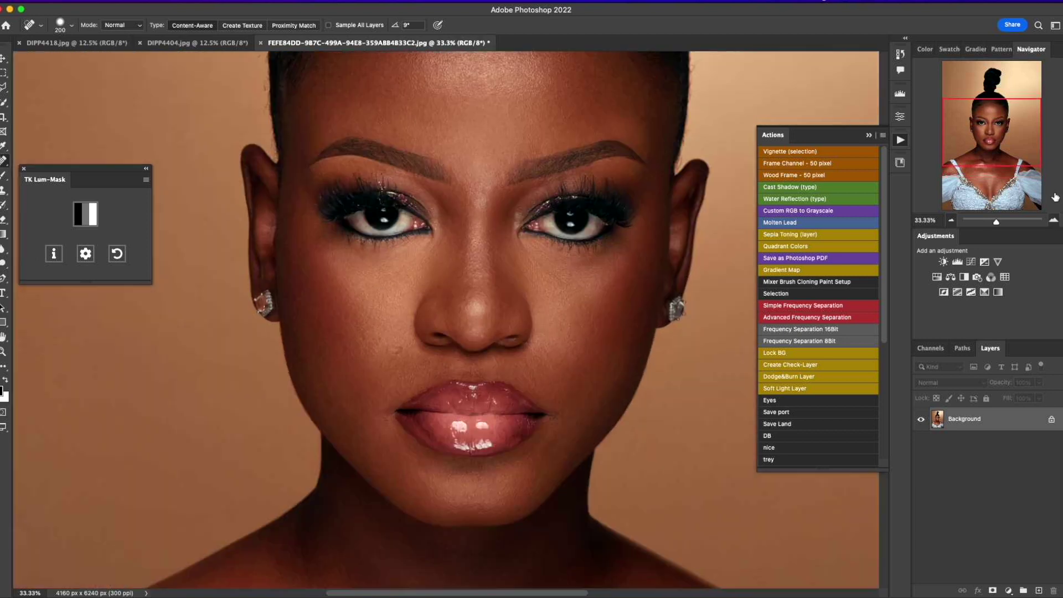
{"action": "left_click_drag", "start_coordinate": [1011, 124], "coordinate": [1022, 102]}
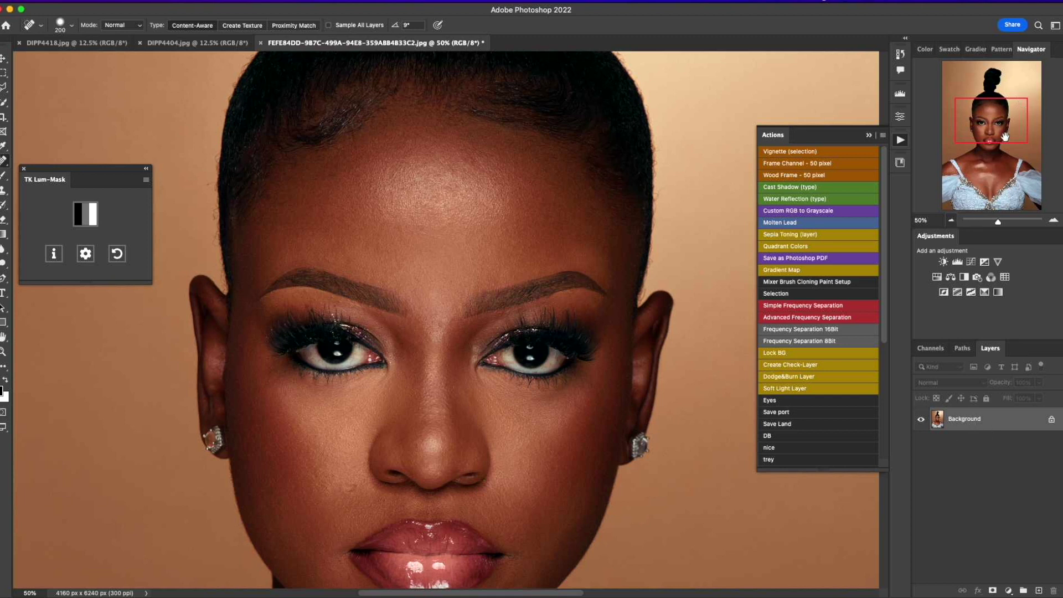
{"action": "left_click_drag", "start_coordinate": [1007, 130], "coordinate": [971, 138]}
{"action": "scroll", "coordinate": [969, 224], "scroll_direction": "up", "scroll_amount": 2}
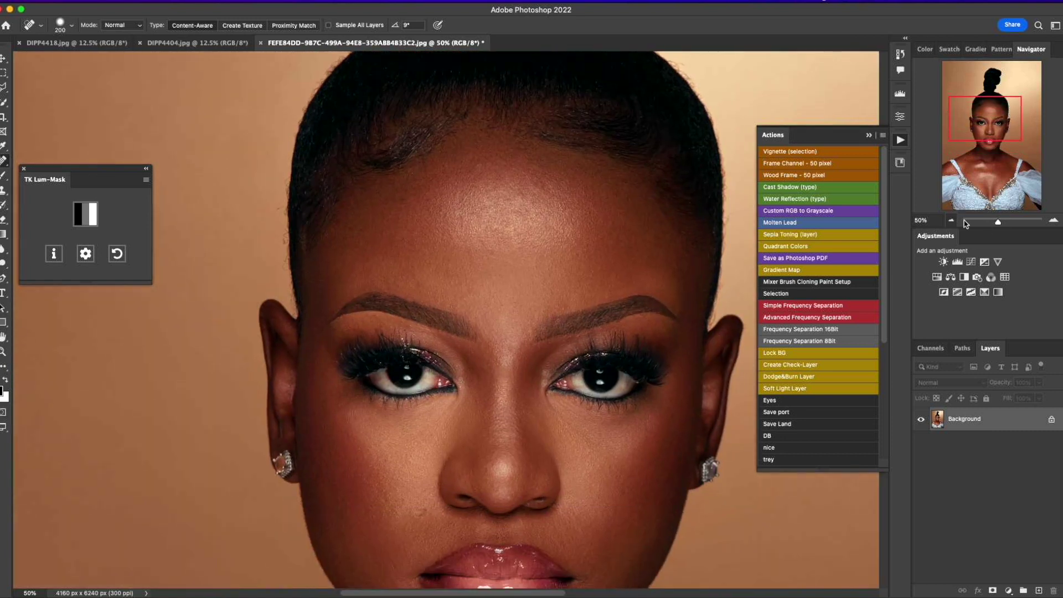
{"action": "left_click_drag", "start_coordinate": [997, 224], "coordinate": [992, 226]}
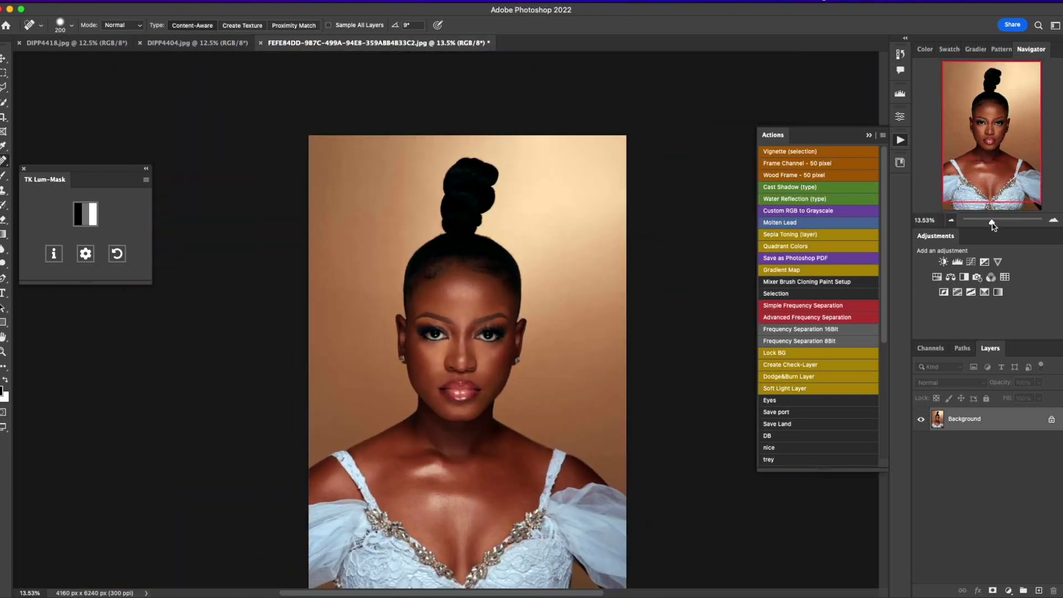
Run the Simple Frequency Separation action with a Gaussian Blur radius of 14 pixels for the low-frequency layer.
{"action": "scroll", "coordinate": [824, 306], "scroll_direction": "down", "scroll_amount": 2}
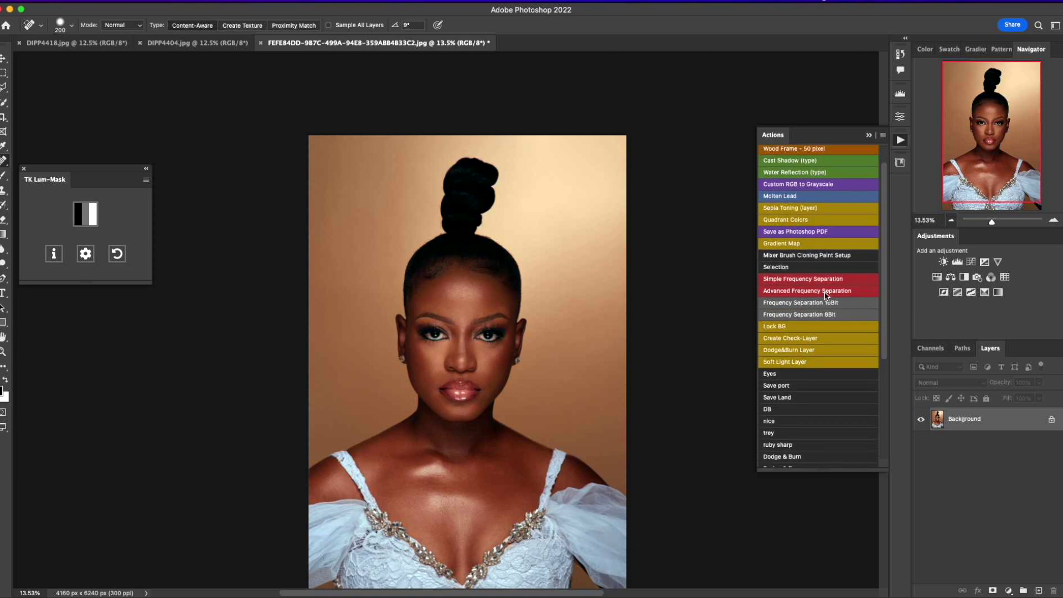
{"action": "left_click", "coordinate": [827, 281]}
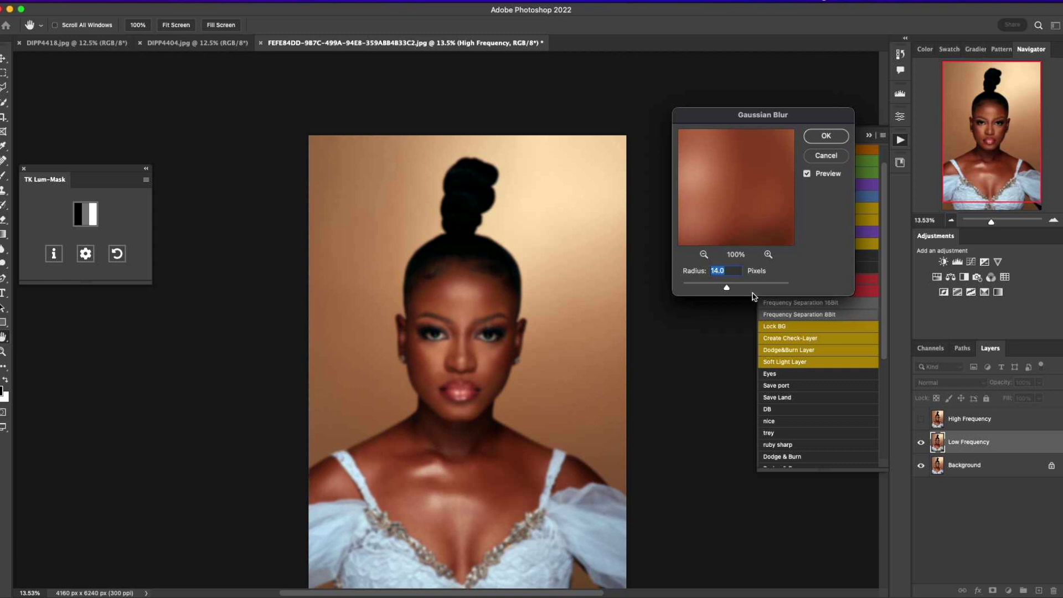
{"action": "mouse_move", "coordinate": [727, 287]}
{"action": "left_mouse_down"}
{"action": "mouse_move", "coordinate": [690, 290]}
{"action": "mouse_move", "coordinate": [707, 289]}
{"action": "left_mouse_up"}
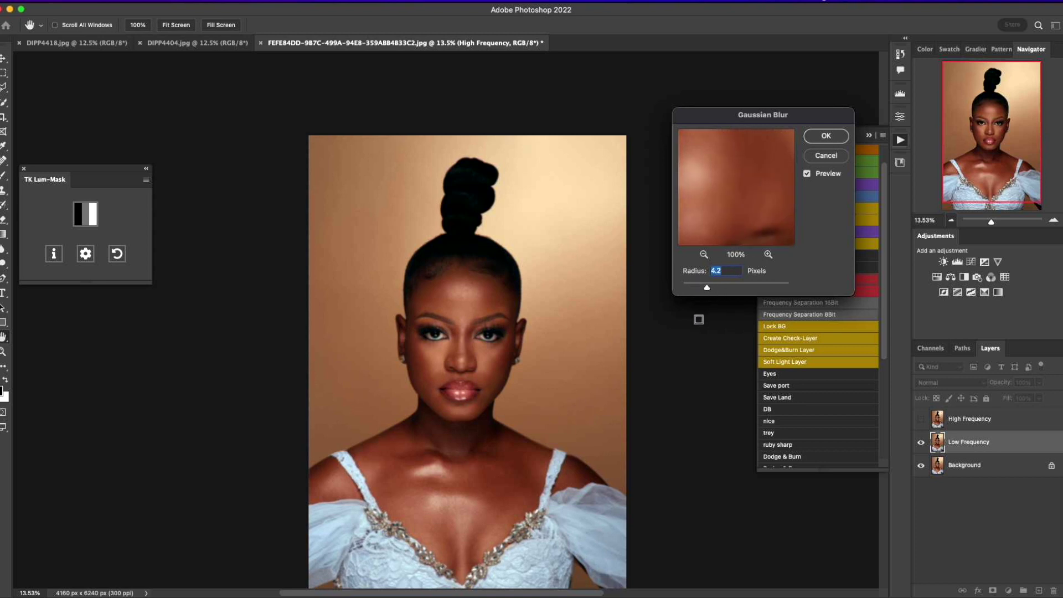
{"action": "type", "text": "14"}
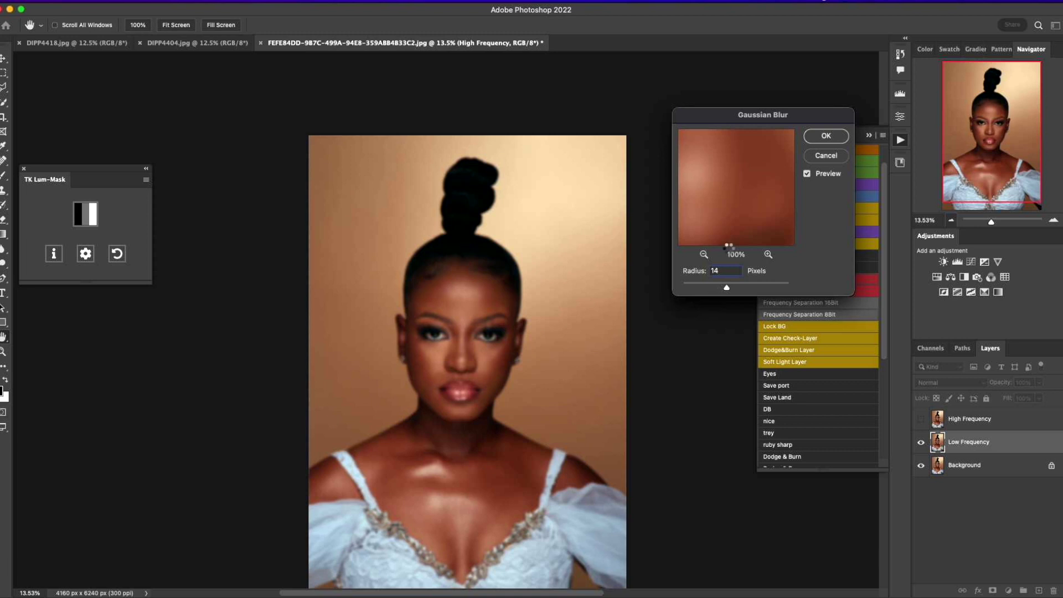
{"action": "key", "text": "Return"}
Choose the Mixer Brush for the Low Frequency layer and set its Load to 30%.
{"action": "left_click", "coordinate": [1054, 220]}
{"action": "left_click", "coordinate": [1053, 220]}
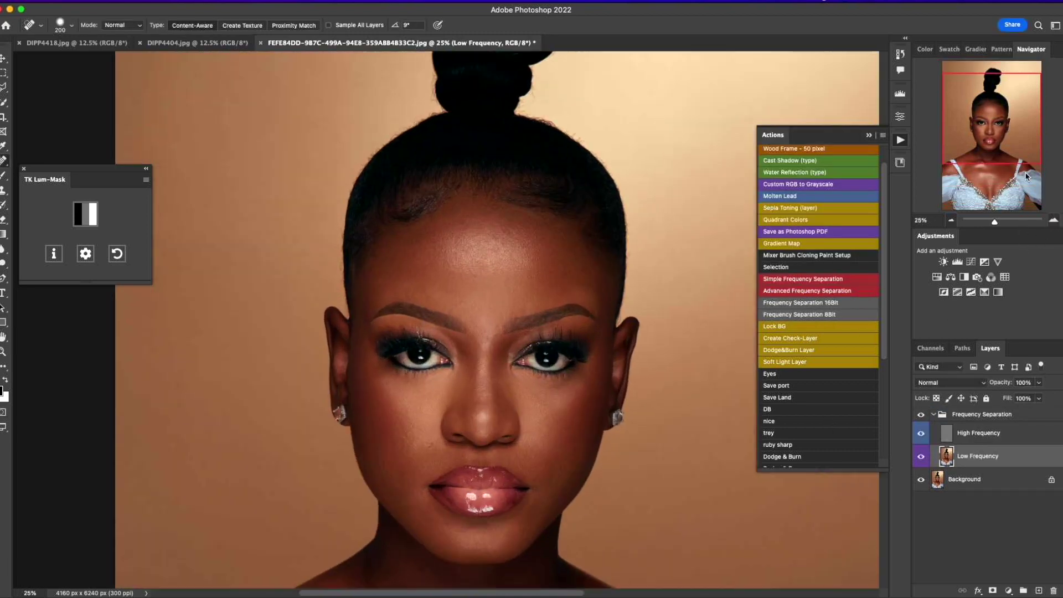
{"action": "left_click", "coordinate": [1053, 220]}
{"action": "left_click_drag", "start_coordinate": [983, 167], "coordinate": [983, 157]}
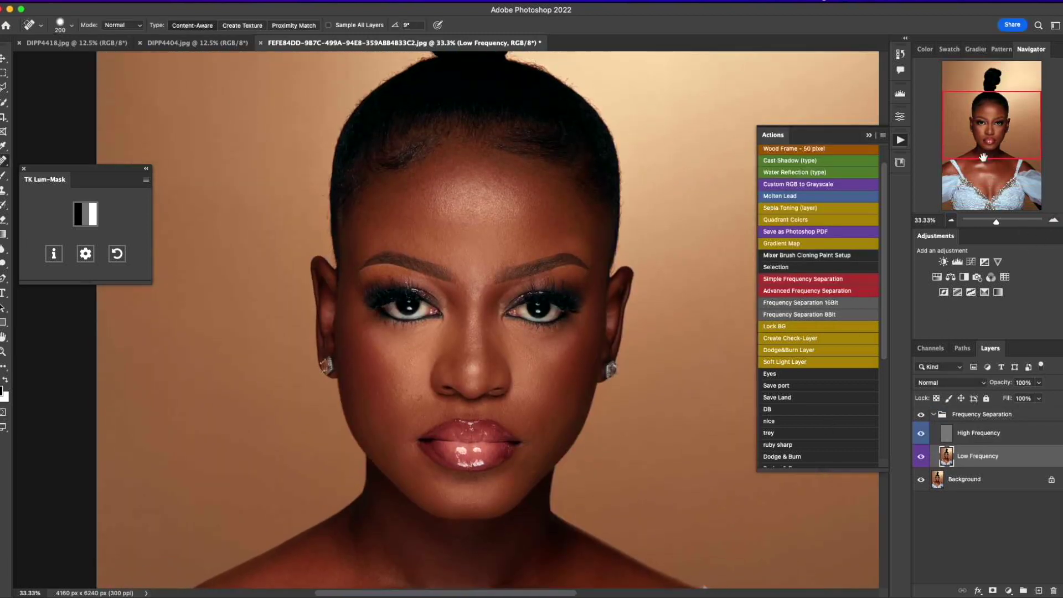
{"action": "left_click", "coordinate": [3, 175]}
{"action": "right_click", "coordinate": [3, 175]}
{"action": "left_click", "coordinate": [55, 207]}
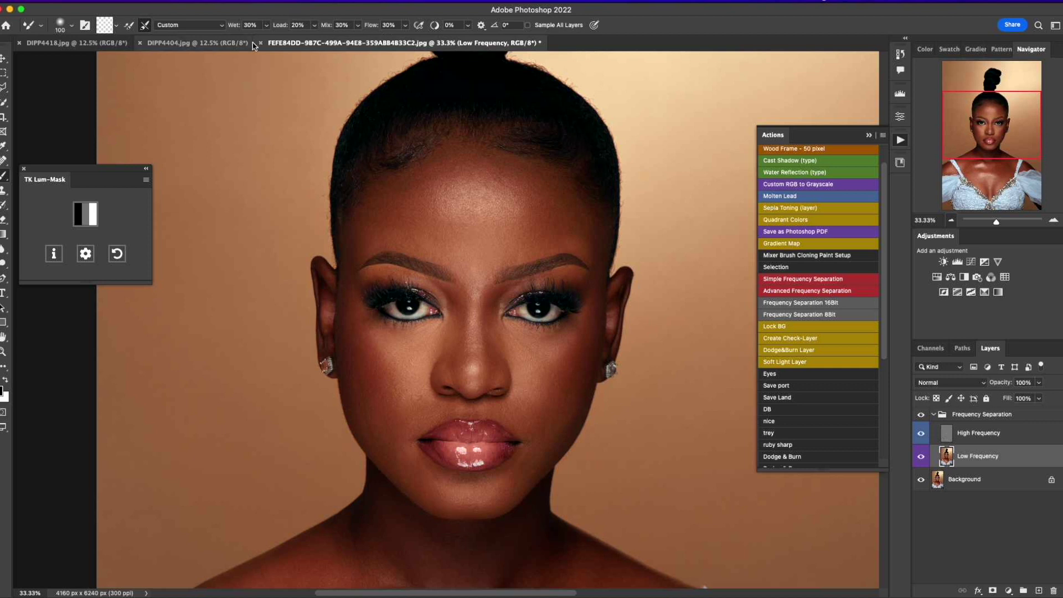
{"action": "left_click", "coordinate": [298, 24]}
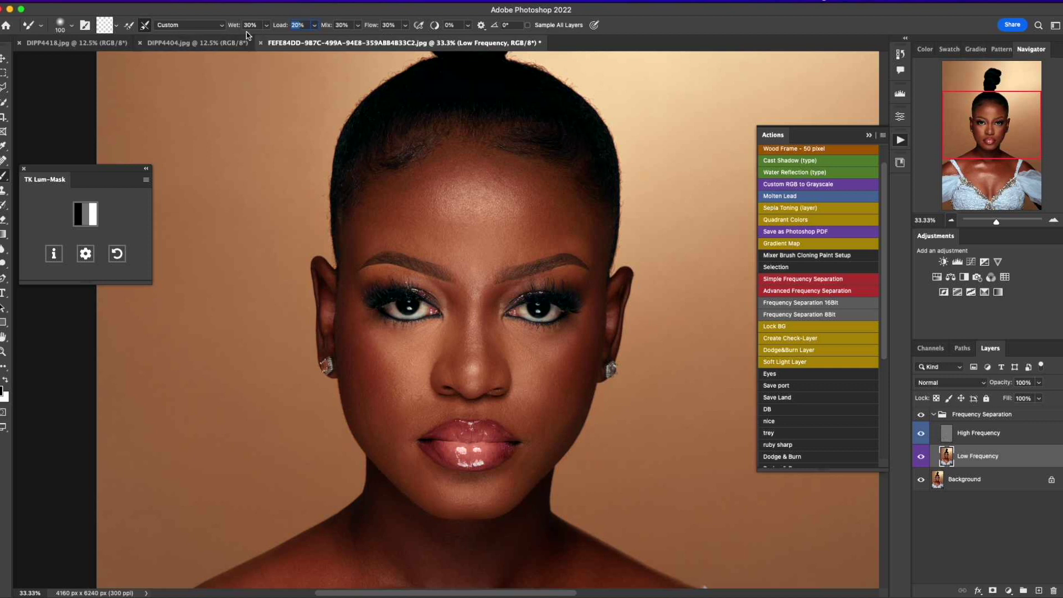
{"action": "type", "text": "3"}
Set the Mixer Brush size to 150 for working on the face.
{"action": "left_click", "coordinate": [1054, 222]}
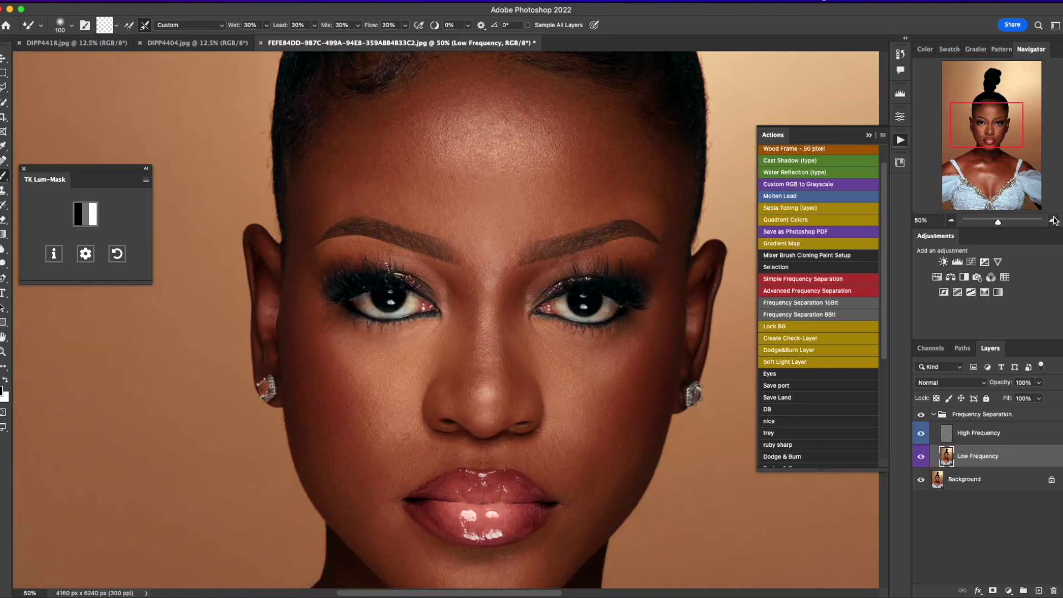
{"action": "left_click_drag", "start_coordinate": [991, 127], "coordinate": [971, 91]}
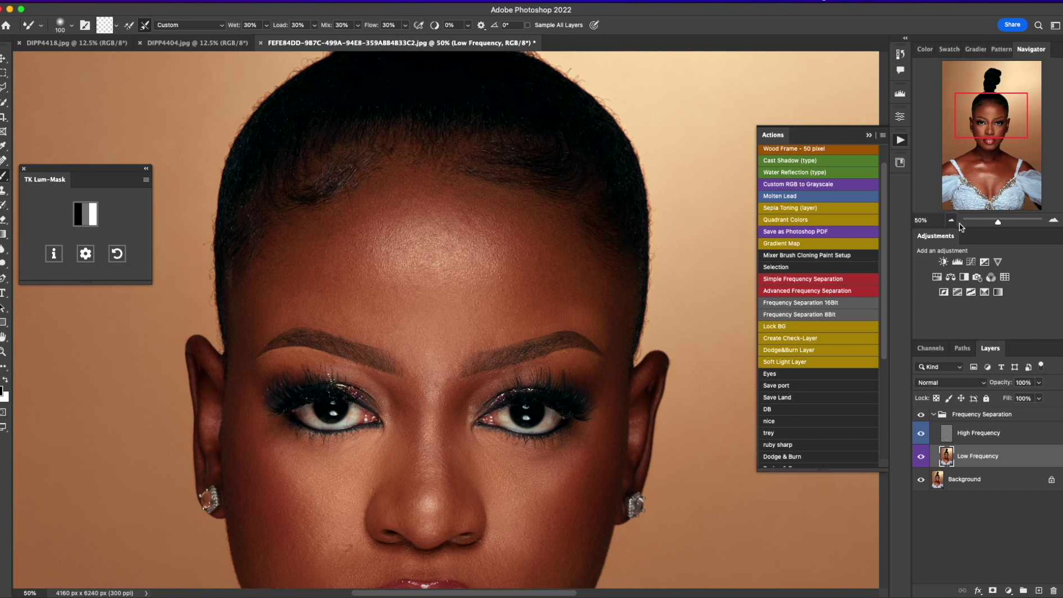
{"action": "left_click_drag", "start_coordinate": [998, 224], "coordinate": [996, 224]}
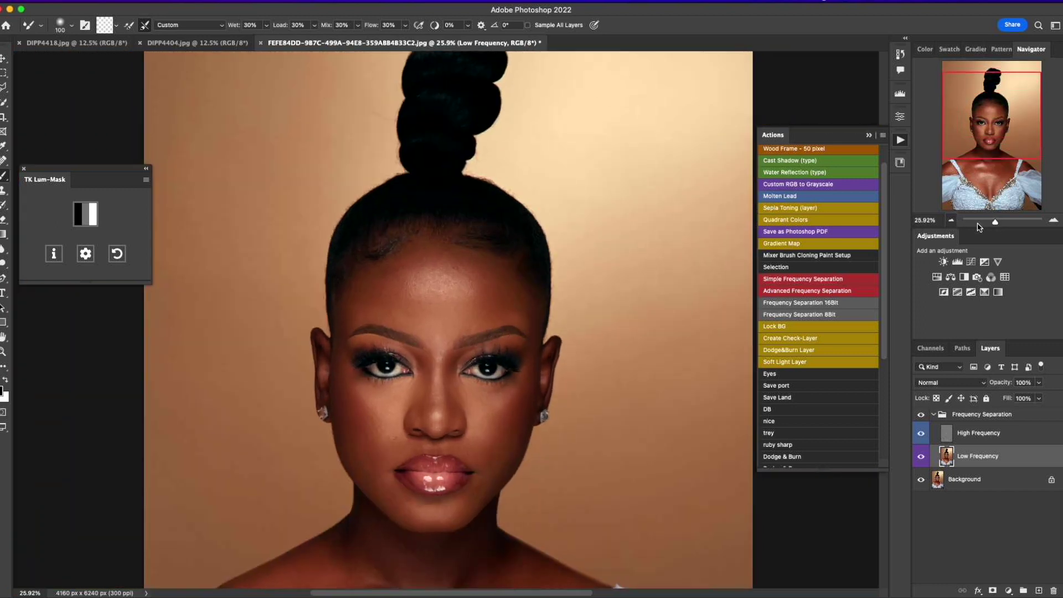
{"action": "key", "text": "bracketright"}
{"action": "key", "text": "bracketright"}
{"action": "key", "text": "bracketright"}
{"action": "key", "text": "bracketright"}
{"action": "key", "text": "bracketleft"}
{"action": "key", "text": "bracketleft"}
Collapse the Frequency Separation group and add a Hue/Saturation adjustment layer above it with Saturation at -100.
{"action": "left_click", "coordinate": [934, 416]}
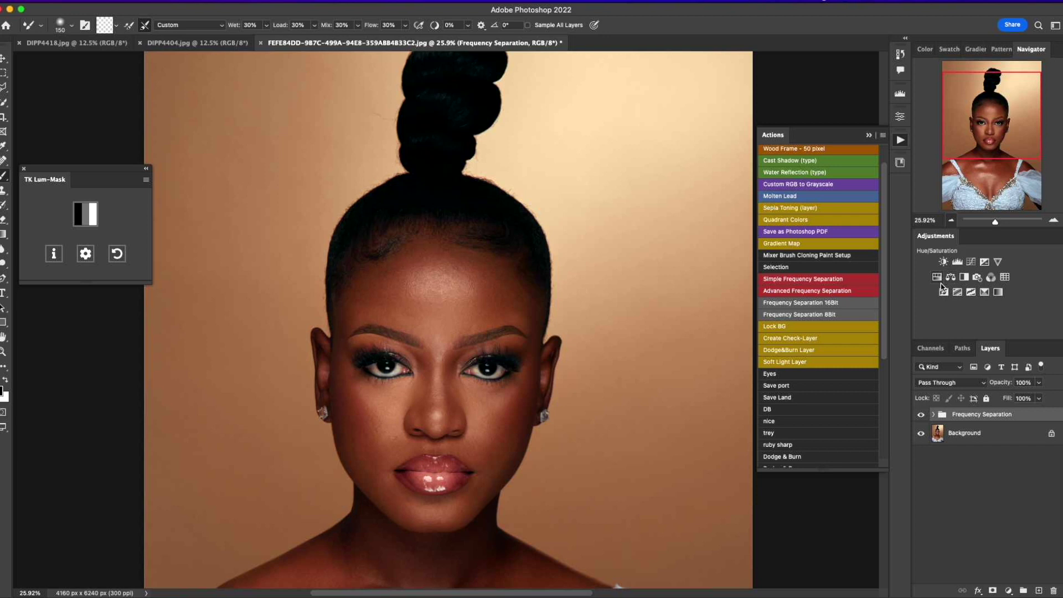
{"action": "left_click", "coordinate": [936, 277]}
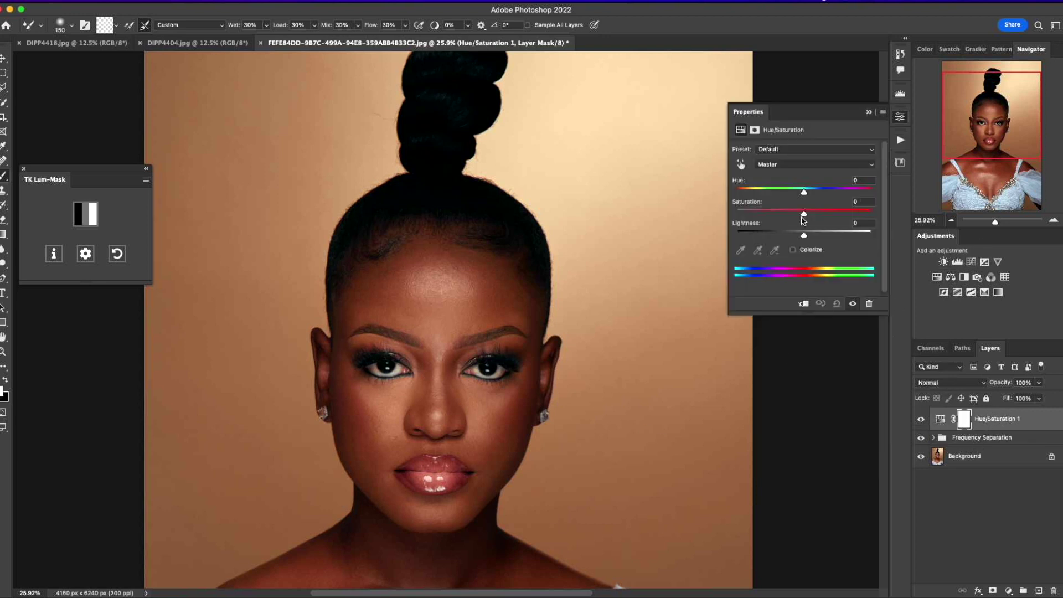
{"action": "left_click_drag", "start_coordinate": [802, 210], "coordinate": [699, 240]}
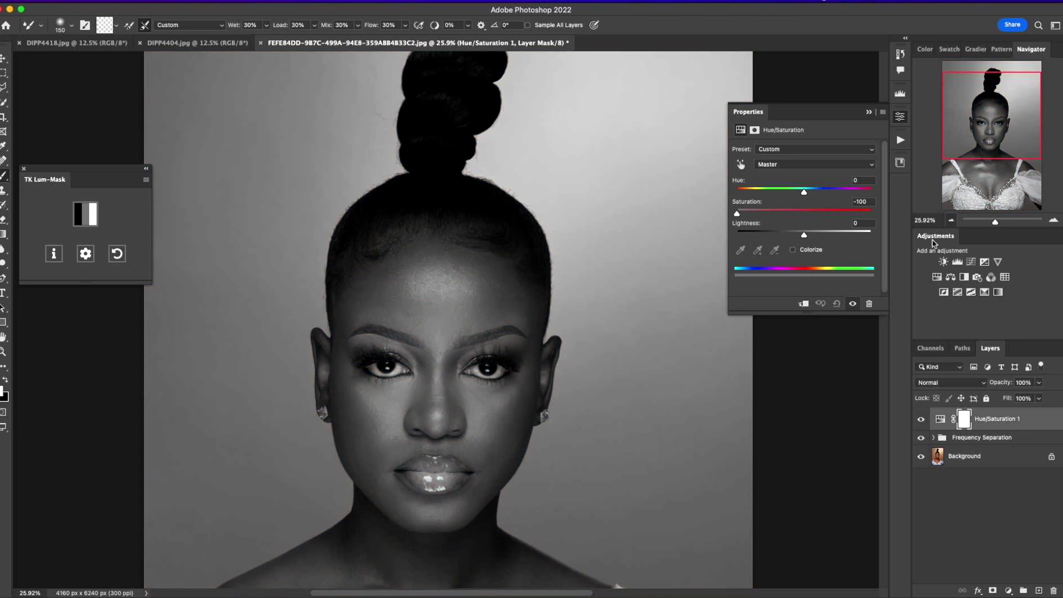
Add a Curves adjustment layer and shape a contrast S-curve by lowering the shadows and raising the highlights.
{"action": "left_click", "coordinate": [971, 261]}
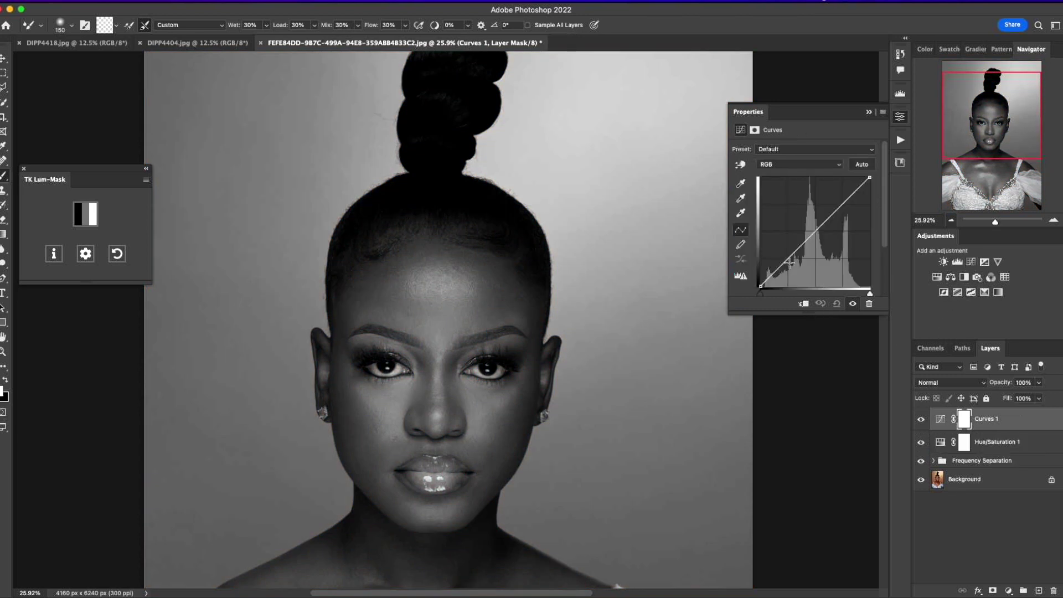
{"action": "left_click_drag", "start_coordinate": [793, 266], "coordinate": [787, 264]}
{"action": "left_click_drag", "start_coordinate": [841, 205], "coordinate": [841, 200]}
{"action": "left_click_drag", "start_coordinate": [787, 264], "coordinate": [787, 265]}
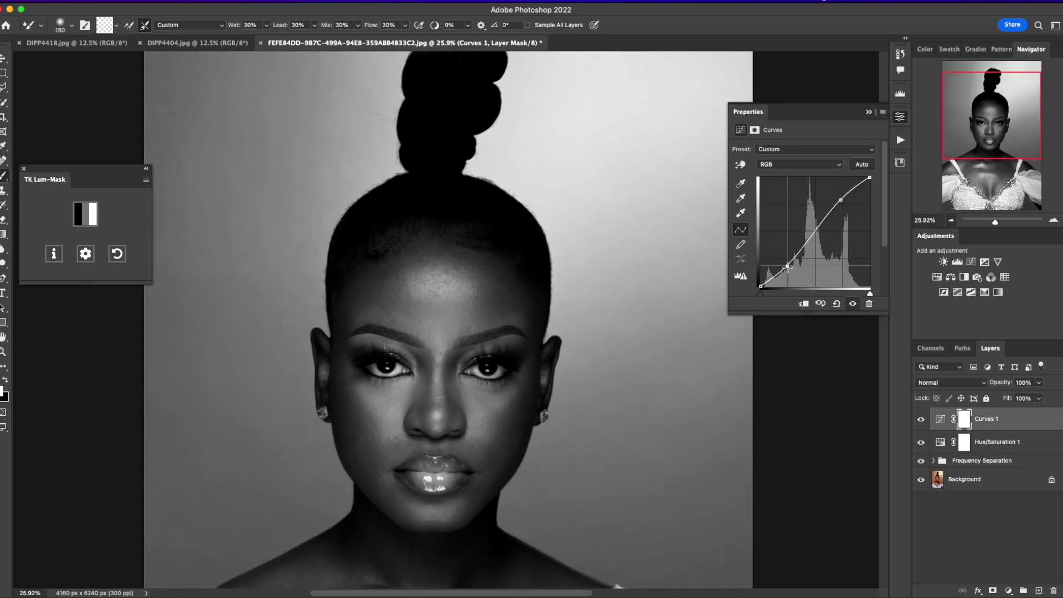
Group the Curves and Hue/Saturation adjustment layers and name the group Aid.
{"action": "left_click", "coordinate": [1008, 446], "text": "shift"}
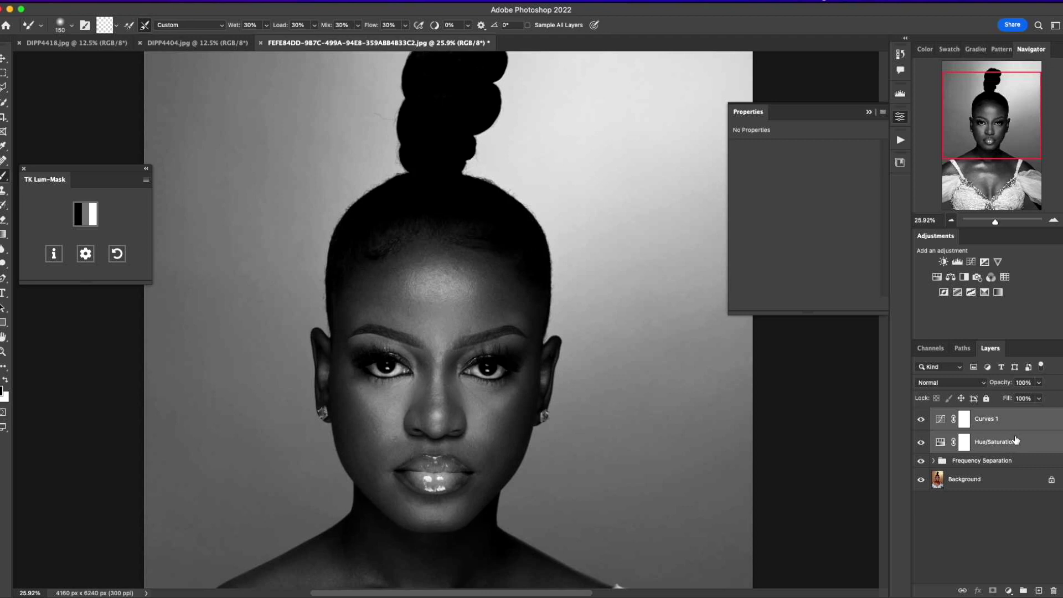
{"action": "key", "text": "super+g"}
{"action": "double_click", "coordinate": [968, 415]}
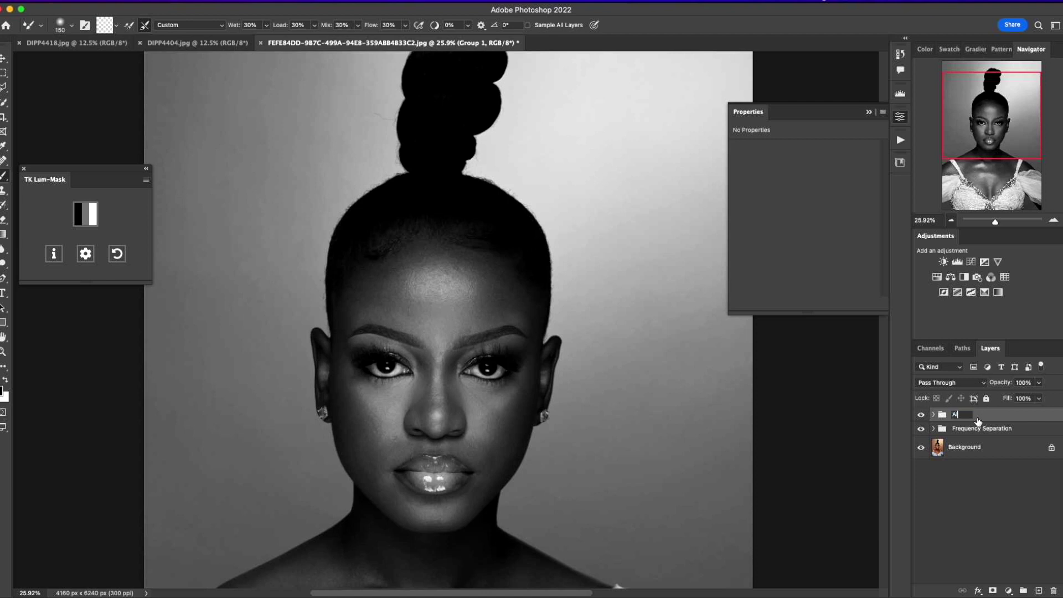
{"action": "key", "text": "Return"}
{"action": "left_click_drag", "start_coordinate": [1006, 123], "coordinate": [1002, 136]}
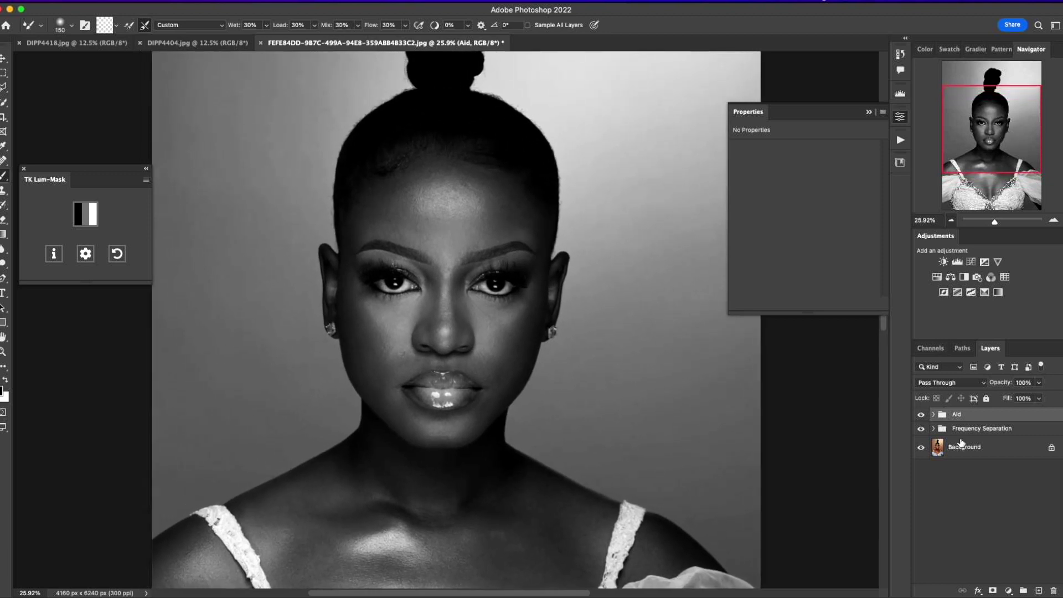
Select the Low Frequency layer inside the Frequency Separation group and blend the forehead tones with the Mixer Brush at size 250.
{"action": "left_click", "coordinate": [934, 429]}
{"action": "left_click", "coordinate": [986, 470]}
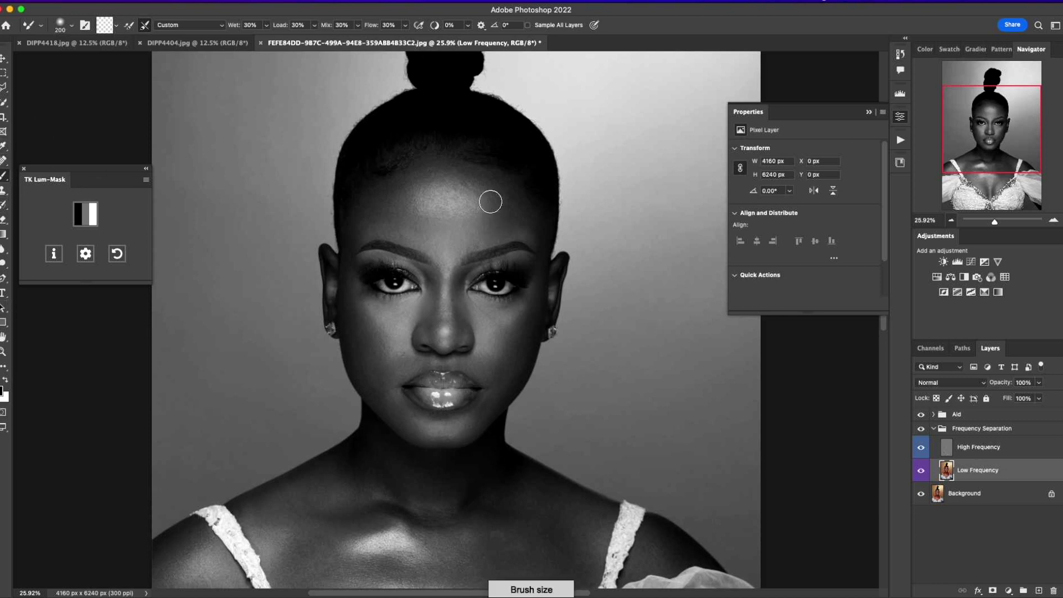
{"action": "key", "text": "bracketright"}
{"action": "key", "text": "bracketright"}
{"action": "key", "text": "bracketright"}
{"action": "key", "text": "bracketright"}
{"action": "key", "text": "bracketright"}
{"action": "key", "text": "bracketright"}
{"action": "key", "text": "bracketright"}
{"action": "key", "text": "bracketleft"}
{"action": "key", "text": "bracketleft"}
{"action": "key", "text": "bracketleft"}
{"action": "key", "text": "bracketleft"}
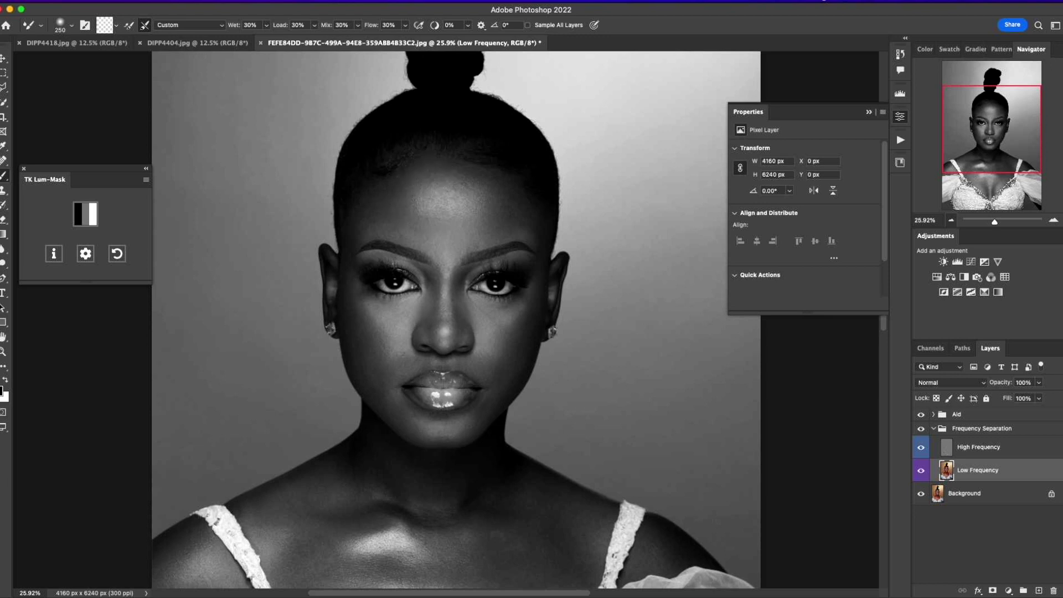
Even out the tones toward the edges and center of the forehead, varying the Mixer Brush size between 200 and 250.
{"action": "key", "text": "bracketleft"}
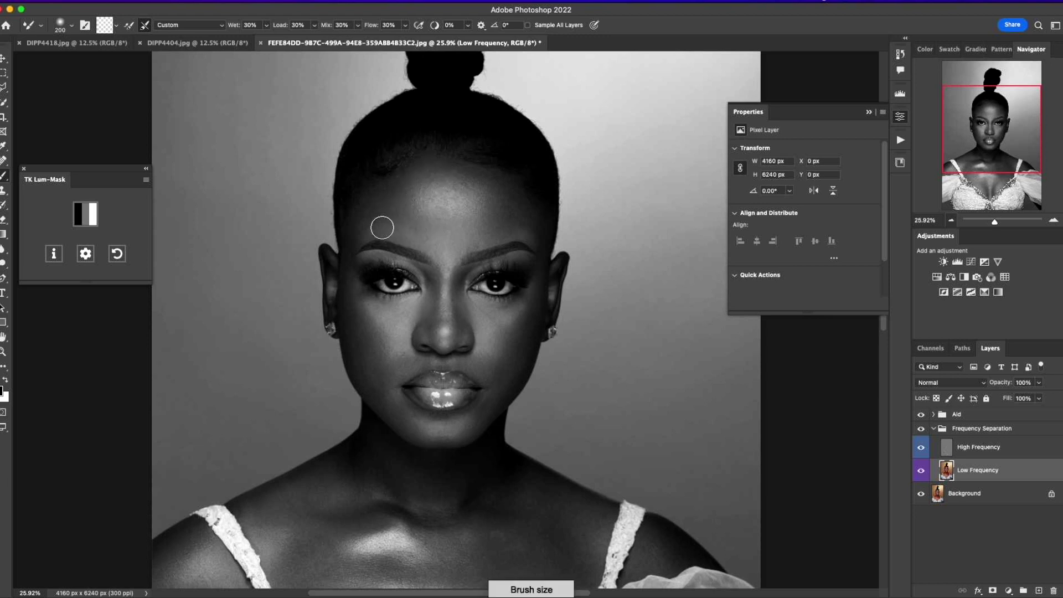
{"action": "key", "text": "bracketright"}
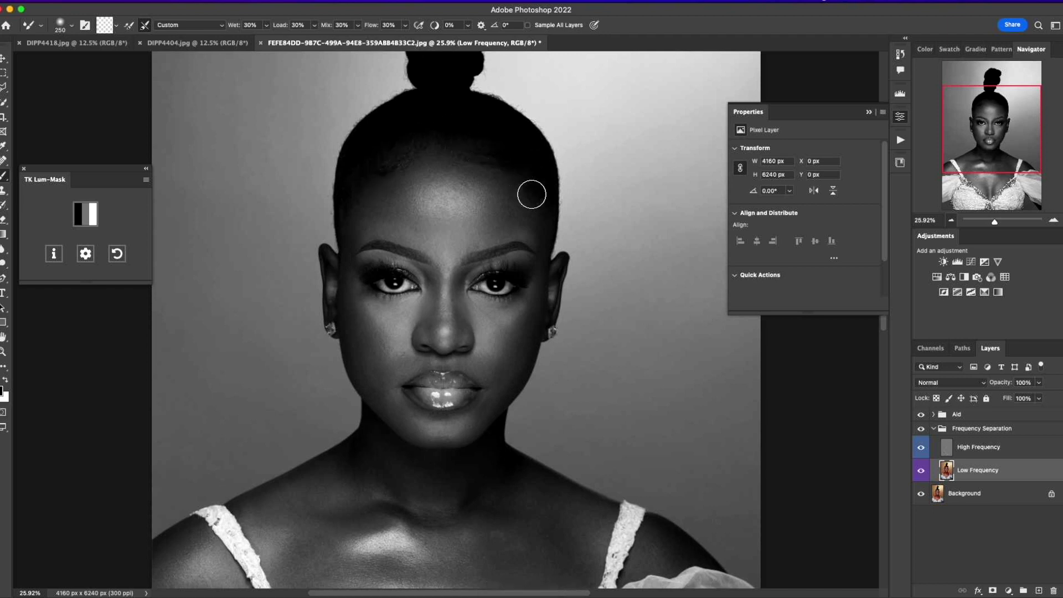
{"action": "key", "text": "bracketleft"}
{"action": "key", "text": "bracketleft"}
{"action": "key", "text": "bracketleft"}
{"action": "key", "text": "bracketright"}
{"action": "key", "text": "bracketright"}
{"action": "key", "text": "bracketright"}
{"action": "key", "text": "bracketleft"}
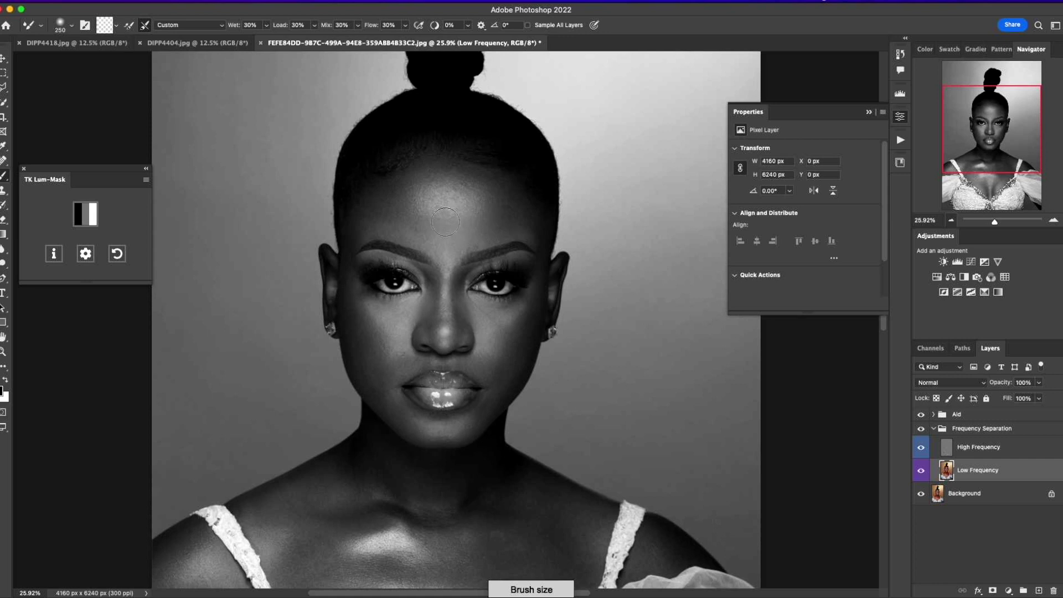
Smooth the tones of the cheeks, jawline and skin around the mouth with the Mixer Brush at sizes 175 to 200.
{"action": "key", "text": "bracketleft"}
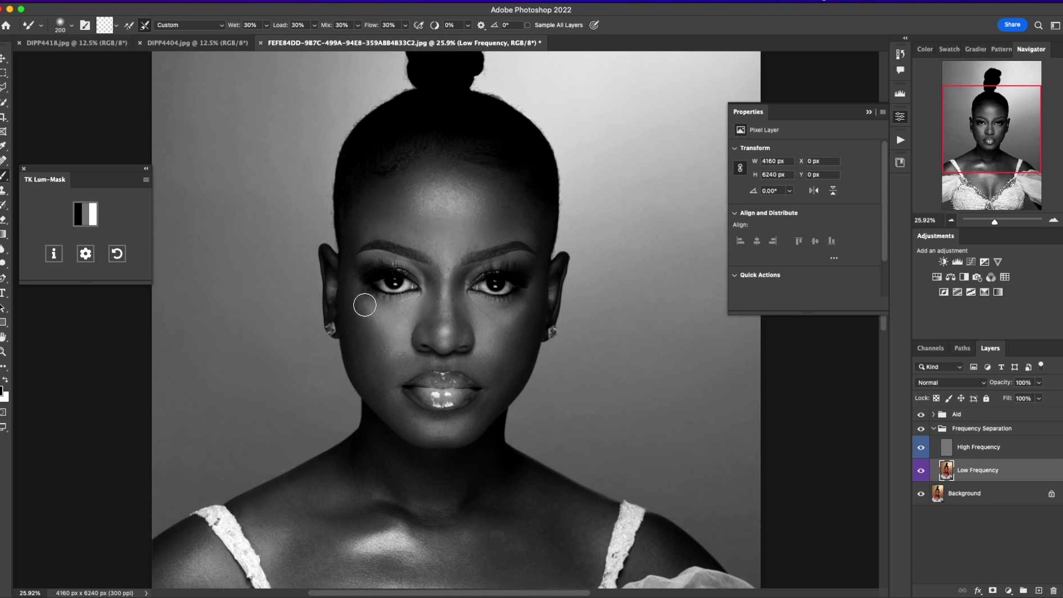
{"action": "key", "text": "bracketleft"}
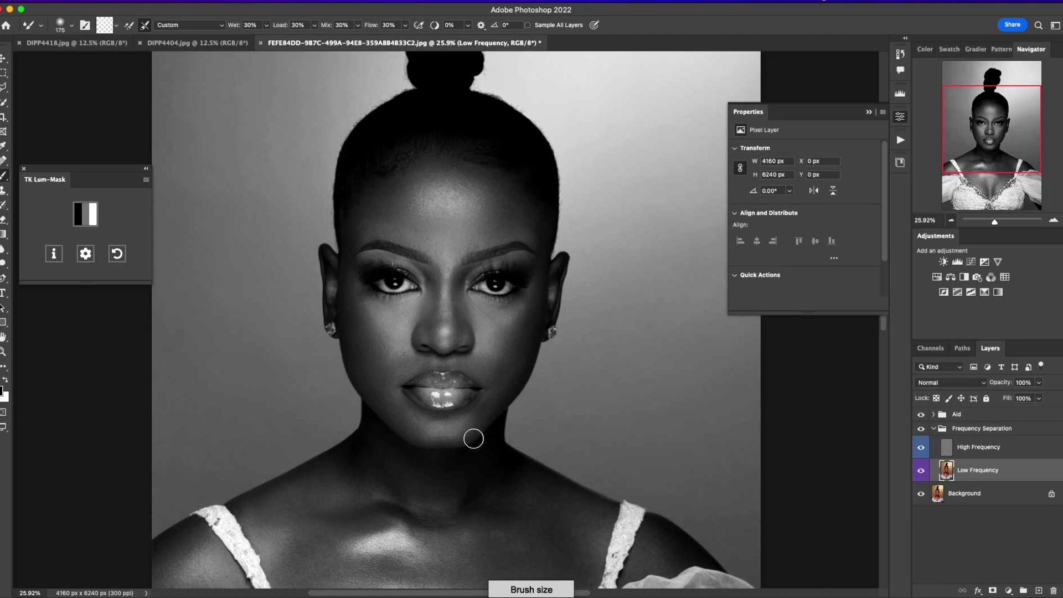
{"action": "key", "text": "bracketright"}
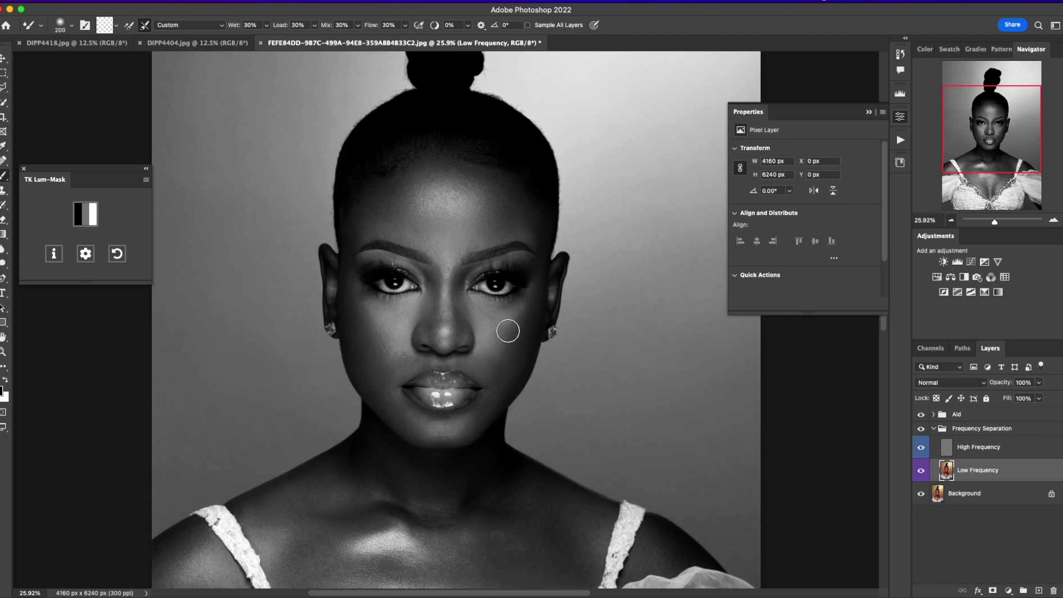
{"action": "key", "text": "bracketleft"}
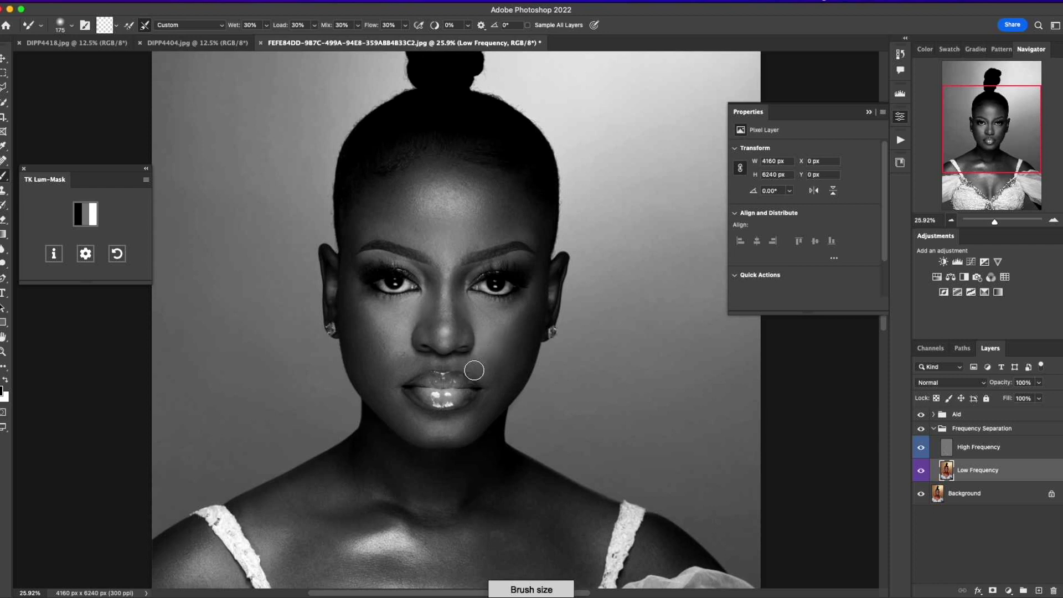
{"action": "key", "text": "bracketright"}
{"action": "key", "text": "bracketleft"}
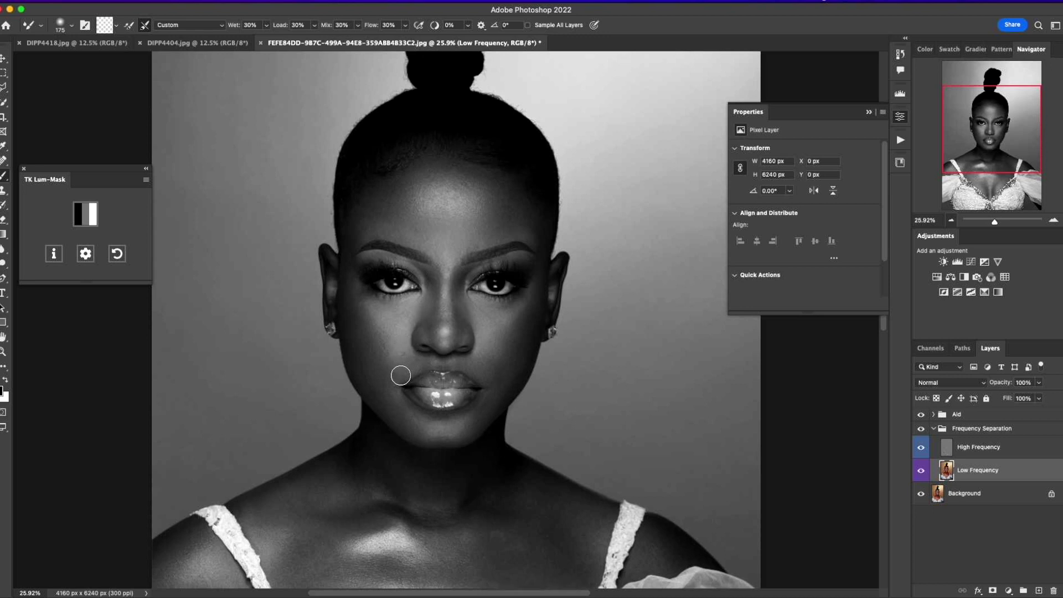
{"action": "key", "text": "bracketright"}
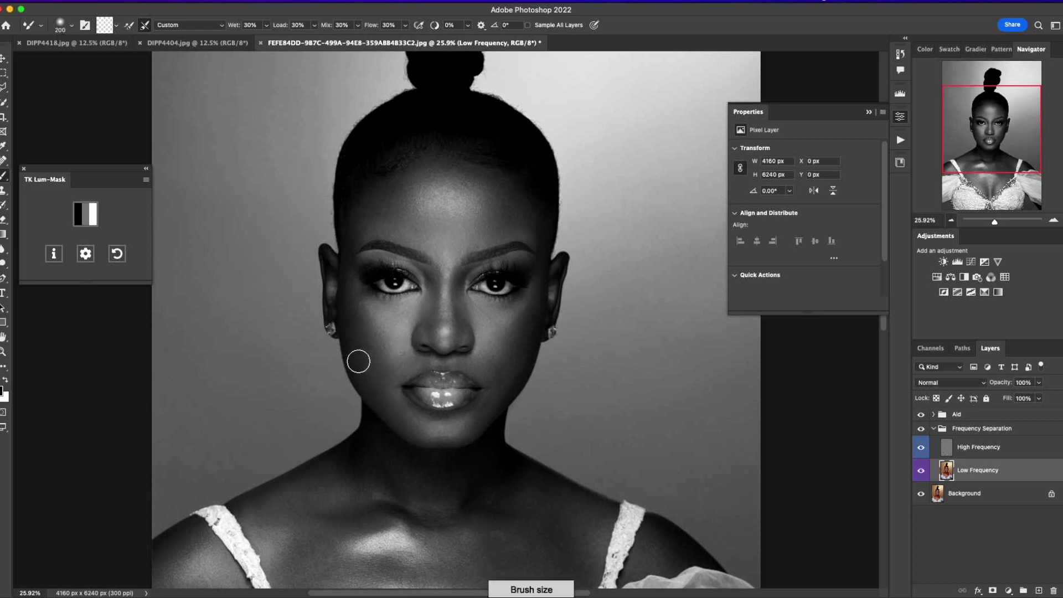
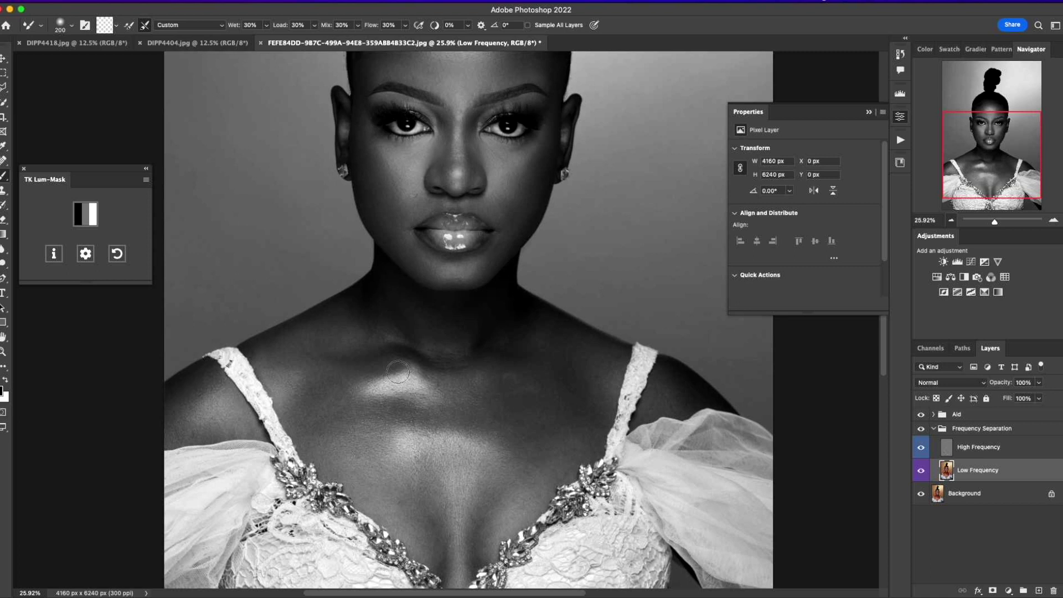
Blend the tones along the collarbone and shoulders with the Mixer Brush at sizes 200 and 250.
{"action": "key", "text": "bracketright"}
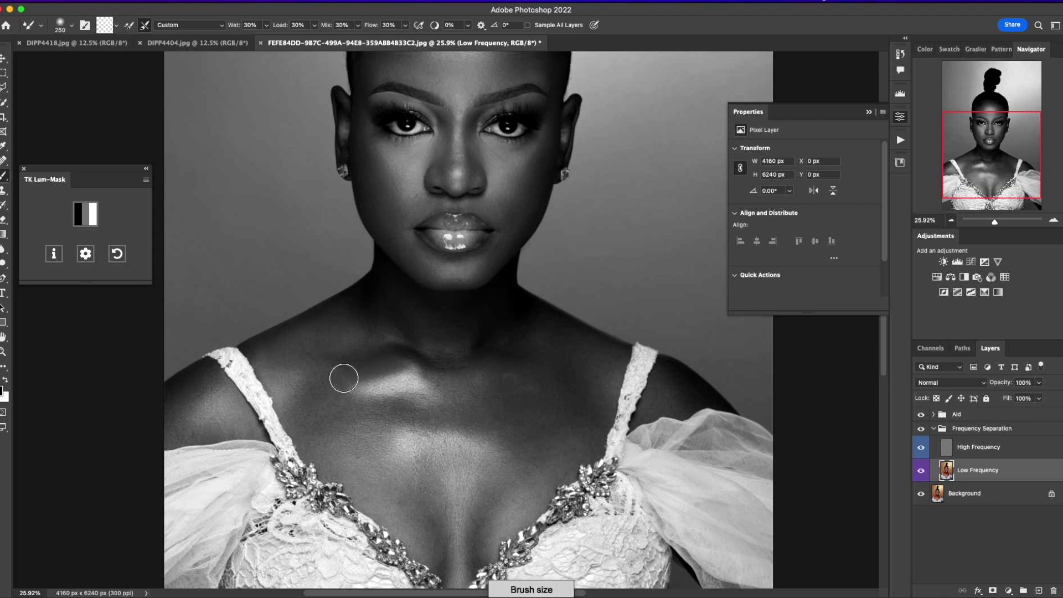
{"action": "key", "text": "bracketright"}
{"action": "key", "text": "bracketleft"}
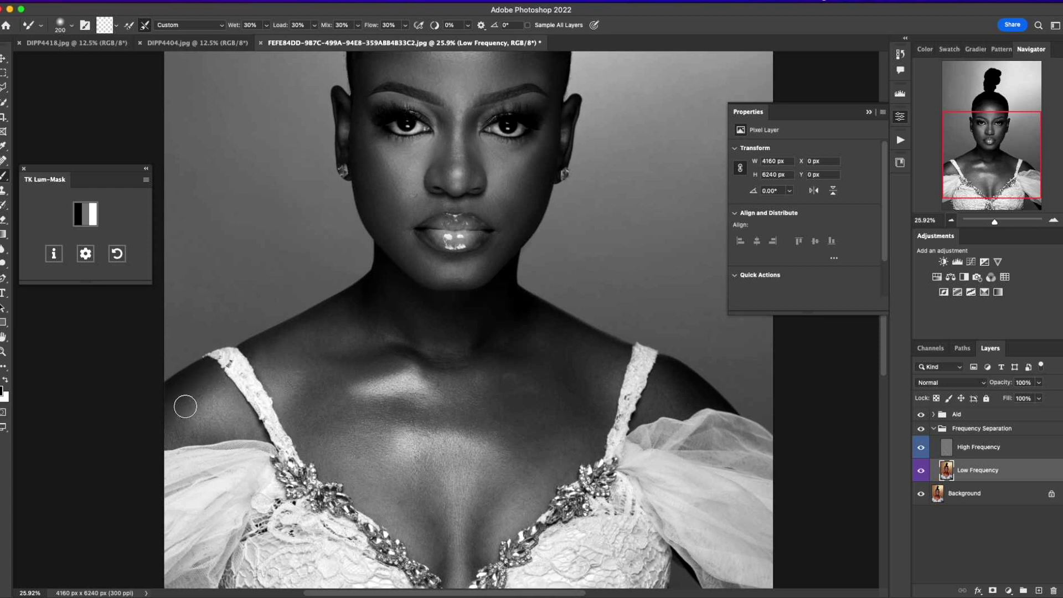
{"action": "key", "text": "bracketright"}
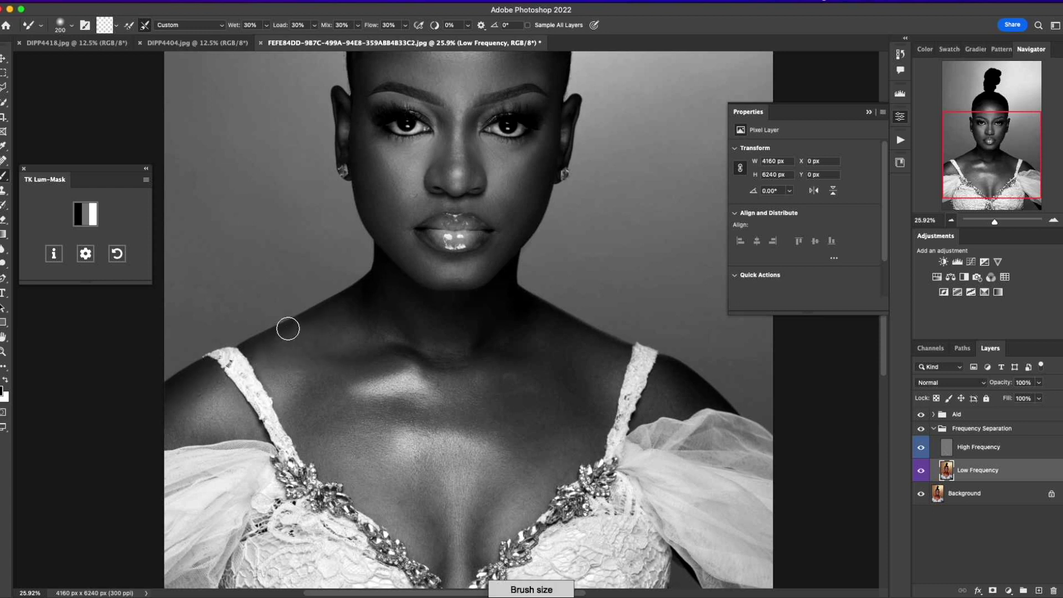
{"action": "key", "text": "bracketleft"}
{"action": "key", "text": "bracketright"}
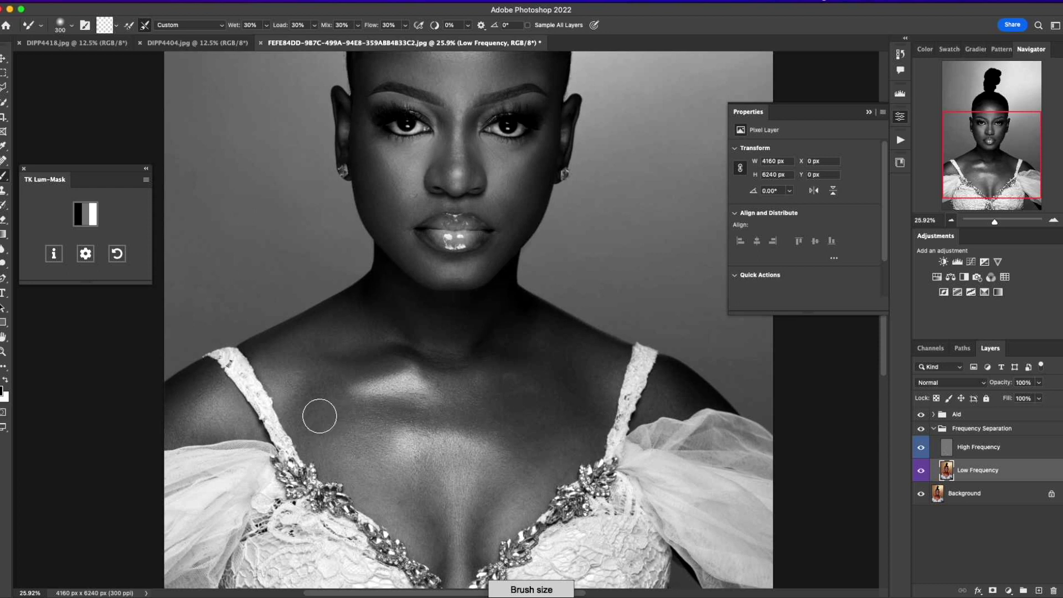
Smooth the tonal transitions across the upper chest with the Mixer Brush at size 300.
{"action": "key", "text": "bracketright"}
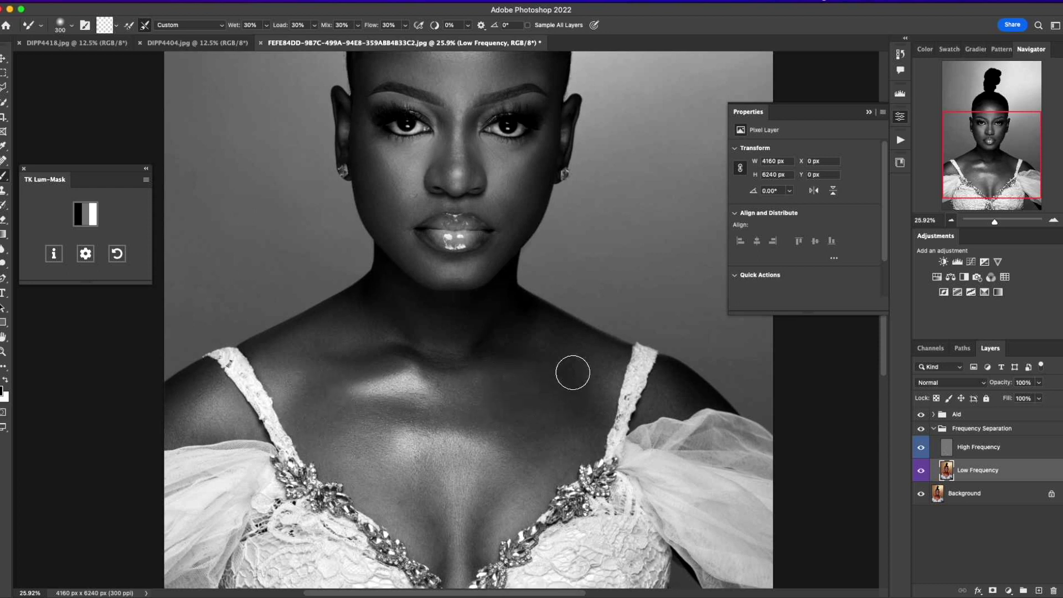
{"action": "key", "text": "bracketright"}
{"action": "key", "text": "bracketleft"}
{"action": "key", "text": "bracketleft"}
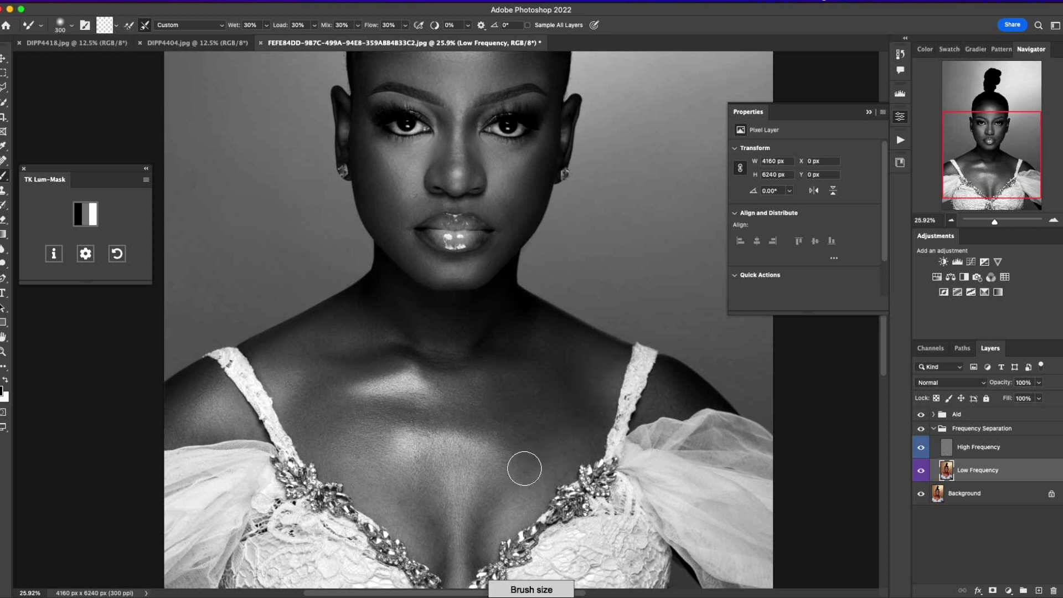
{"action": "key", "text": "bracketright"}
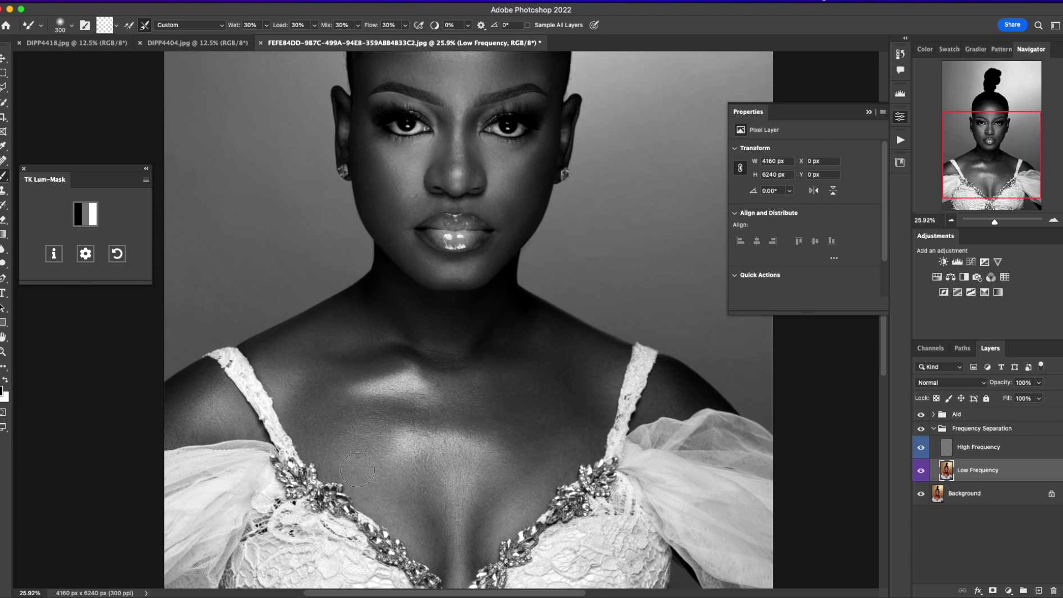
Toggle the Frequency Separation group's visibility to compare the chest and shoulders before and after smoothing.
{"action": "left_click", "coordinate": [922, 429]}
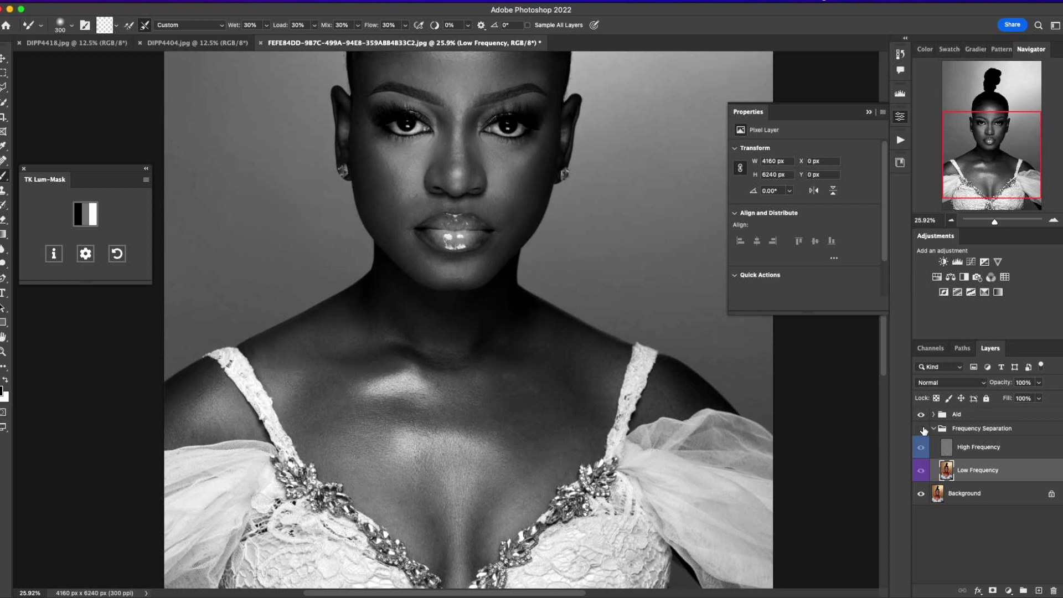
{"action": "left_click", "coordinate": [923, 430]}
{"action": "left_click", "coordinate": [922, 430]}
{"action": "left_click", "coordinate": [923, 430]}
{"action": "left_click", "coordinate": [923, 429]}
{"action": "left_click", "coordinate": [922, 429]}
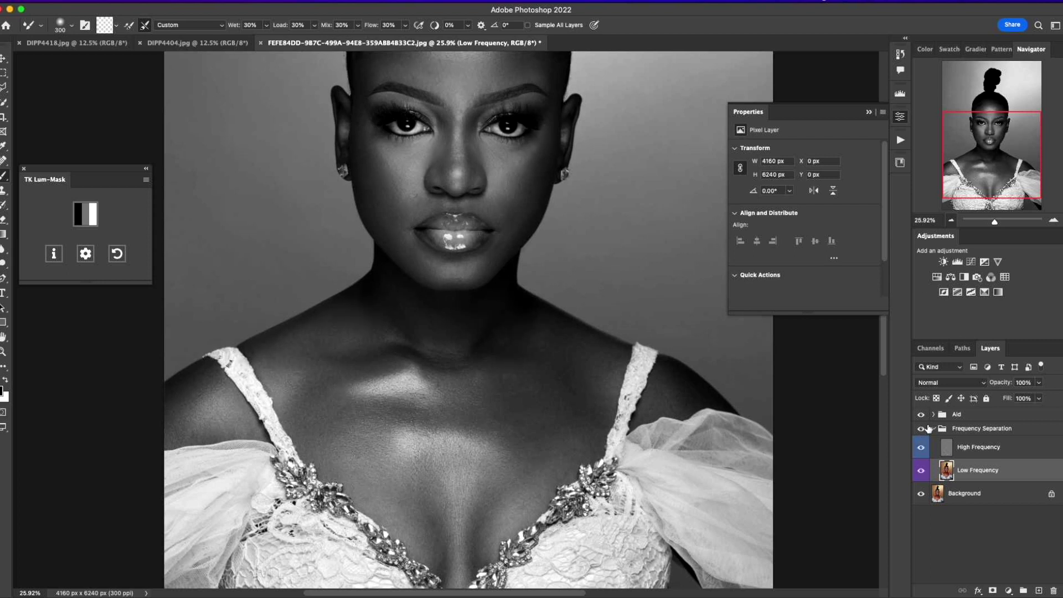
{"action": "left_click", "coordinate": [922, 429]}
{"action": "left_click", "coordinate": [921, 429]}
{"action": "left_click", "coordinate": [921, 429]}
{"action": "left_click", "coordinate": [921, 429]}
Smooth the shoulder skin outside the dress strap and beside the neck with the Mixer Brush at sizes 200 and 250.
{"action": "key", "text": "bracketleft"}
{"action": "key", "text": "bracketleft"}
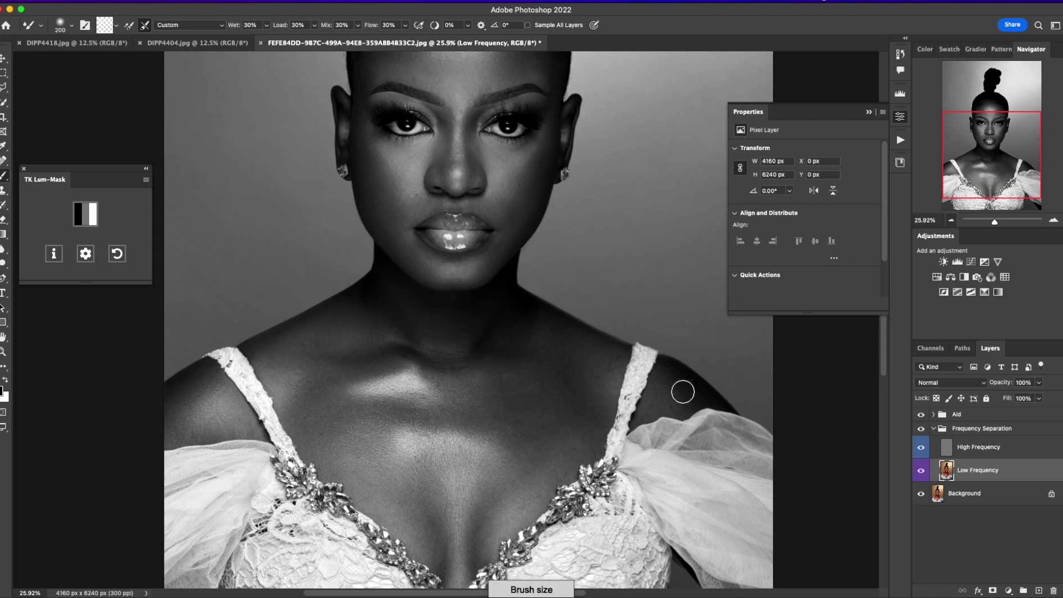
{"action": "key", "text": "bracketright"}
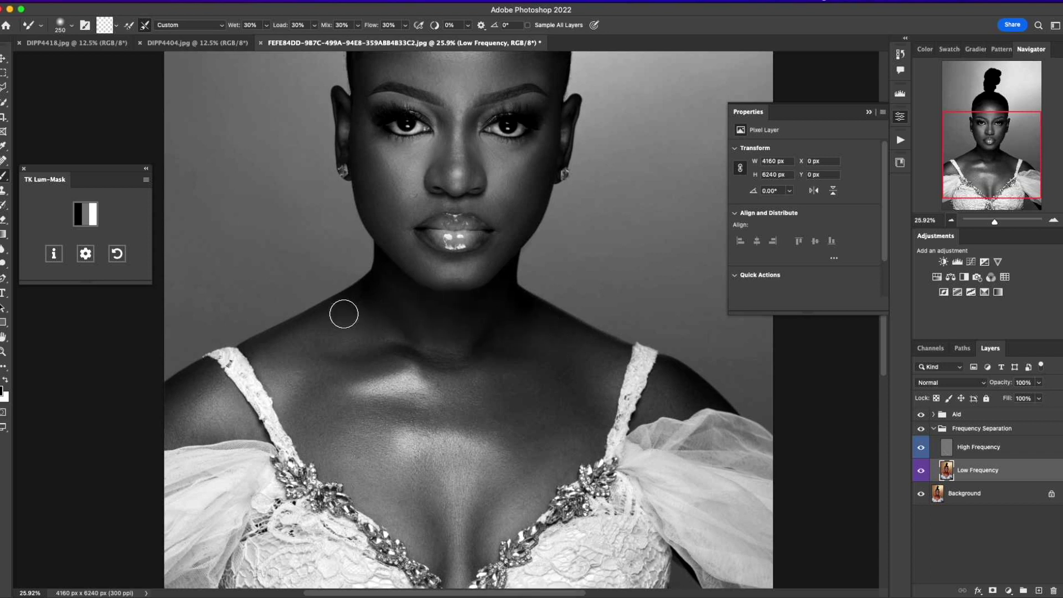
Refine the chest tones with the Mixer Brush at size 300 and the outer shoulder at size 200.
{"action": "left_click_drag", "start_coordinate": [999, 134], "coordinate": [985, 185]}
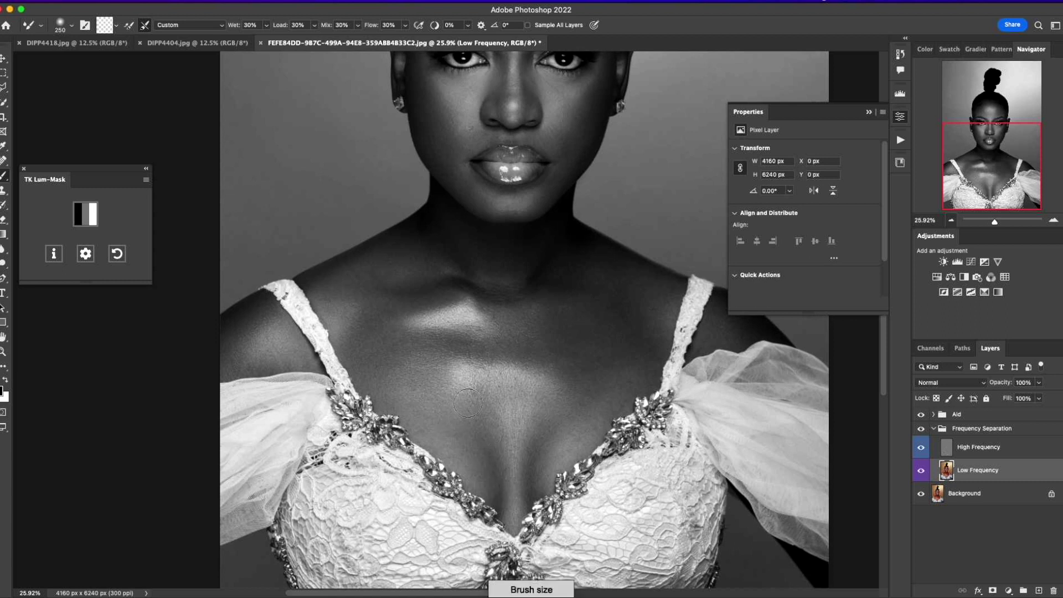
{"action": "key", "text": "bracketright"}
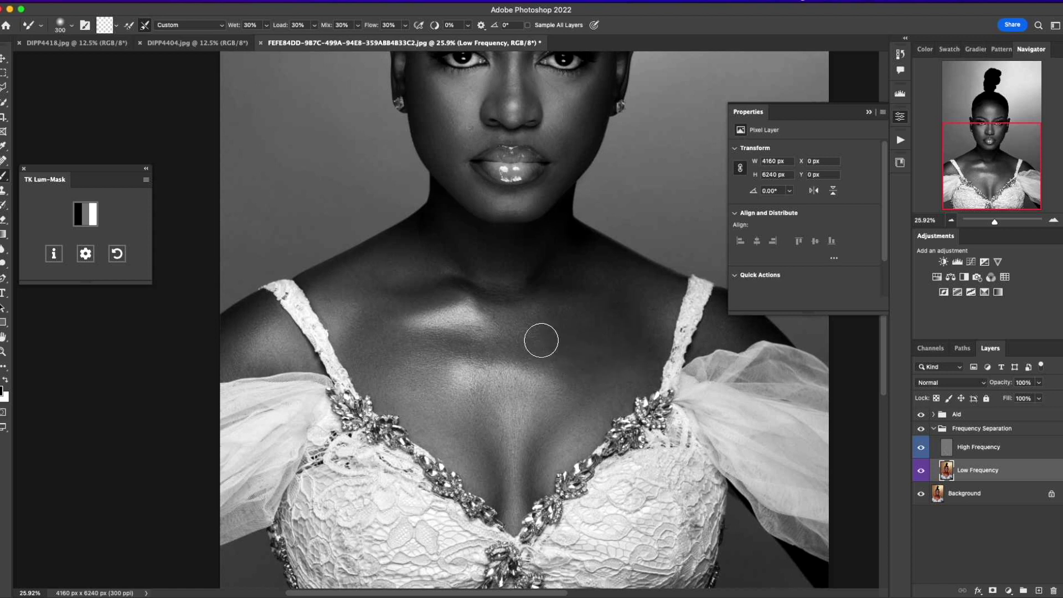
{"action": "key", "text": "bracketleft"}
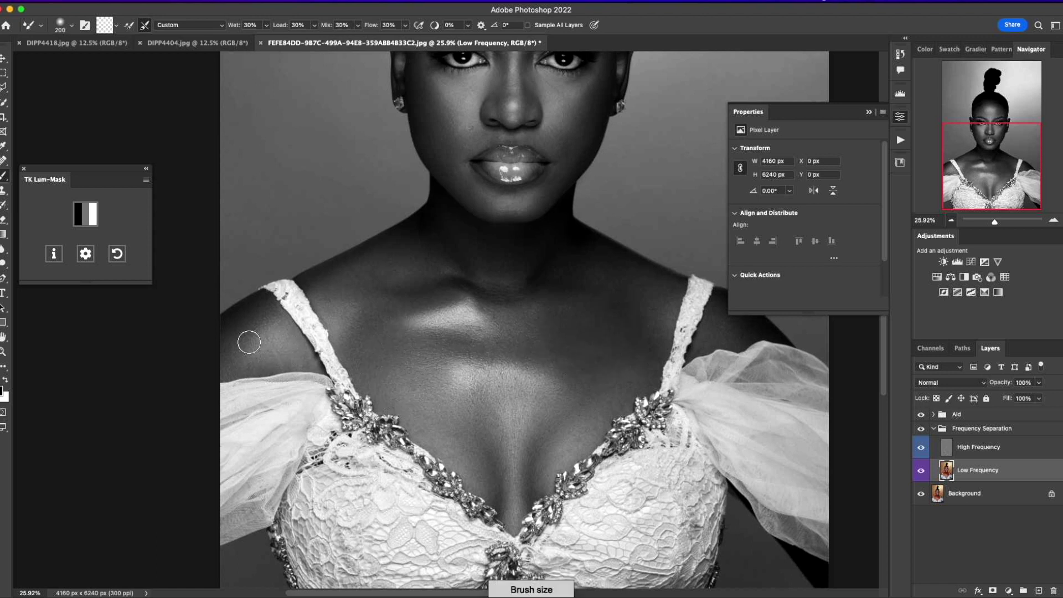
{"action": "key", "text": "bracketright"}
{"action": "key", "text": "bracketright"}
Zoom to 50% on the face and blend its smaller tonal areas with the Mixer Brush reduced to size 60.
{"action": "left_click_drag", "start_coordinate": [992, 145], "coordinate": [1016, 66]}
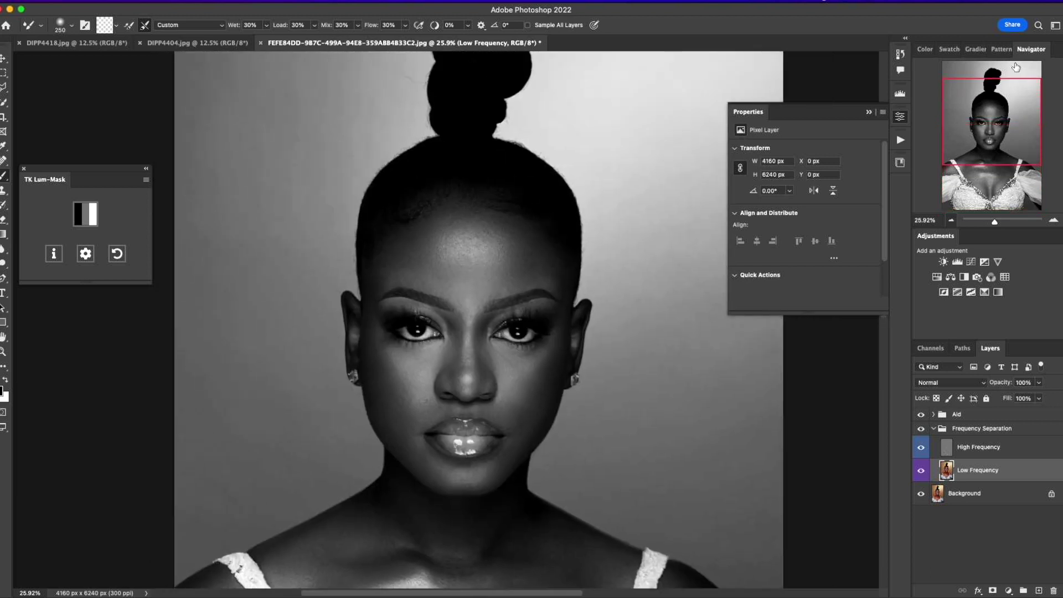
{"action": "left_click", "coordinate": [1053, 221]}
{"action": "left_click", "coordinate": [1053, 220]}
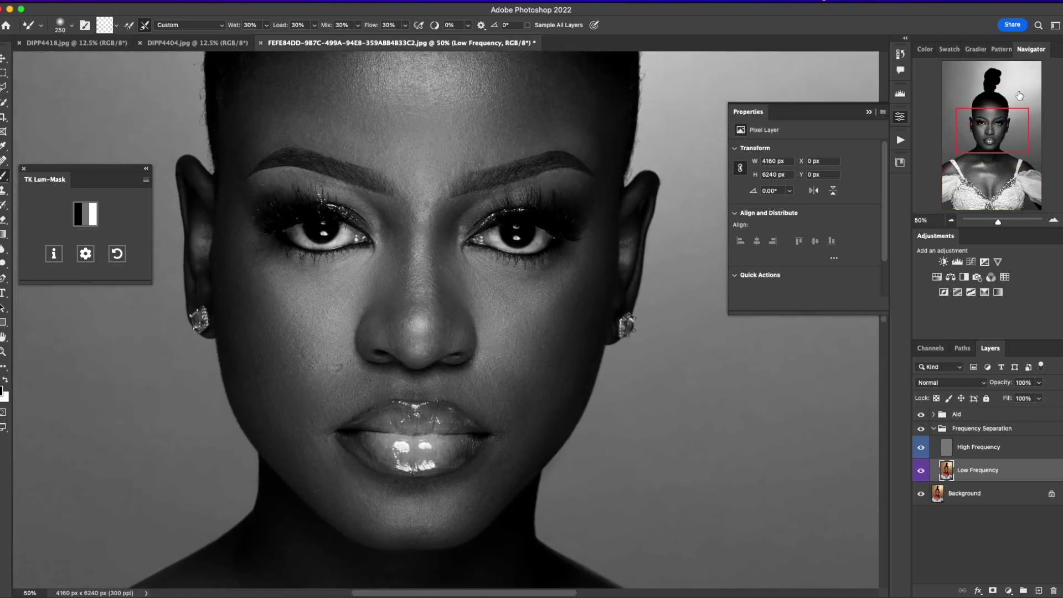
{"action": "left_click_drag", "start_coordinate": [984, 123], "coordinate": [985, 117]}
{"action": "key", "text": "bracketleft"}
{"action": "key", "text": "bracketleft"}
{"action": "key", "text": "bracketleft"}
{"action": "key", "text": "bracketleft"}
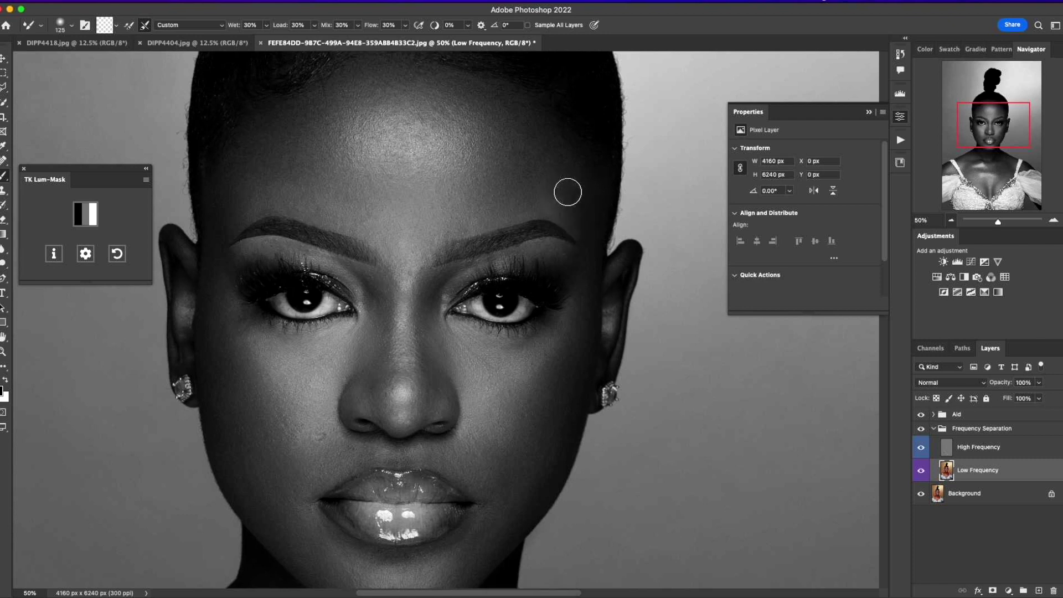
{"action": "key", "text": "bracketleft"}
{"action": "key", "text": "bracketleft"}
{"action": "key", "text": "bracketleft"}
{"action": "key", "text": "bracketright"}
{"action": "key", "text": "bracketright"}
{"action": "key", "text": "bracketright"}
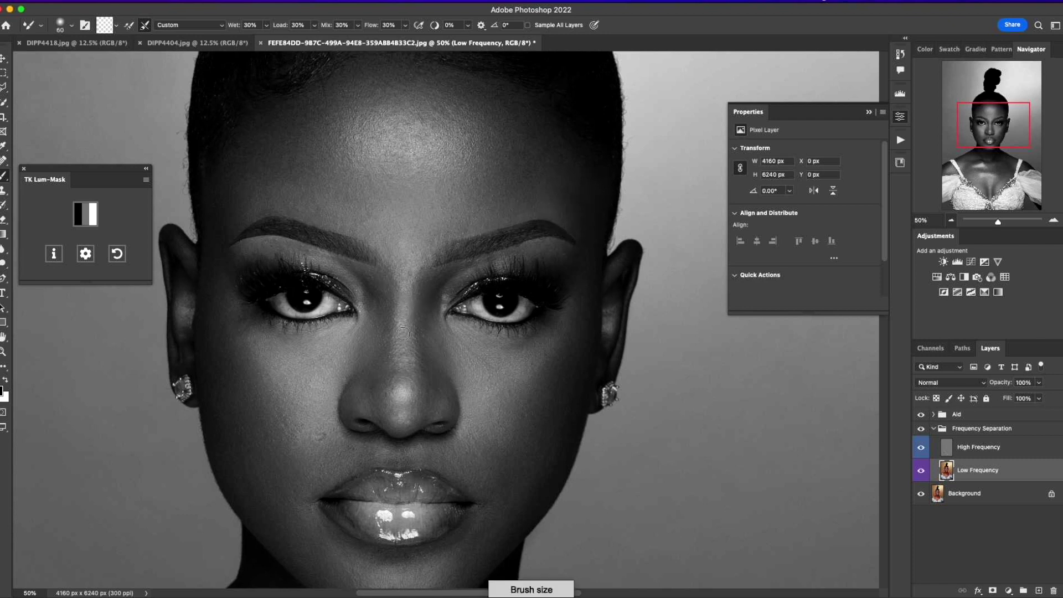
Smooth the remaining uneven facial tones with the Mixer Brush at size 100.
{"action": "key", "text": "bracketright"}
{"action": "key", "text": "bracketright"}
{"action": "key", "text": "bracketright"}
{"action": "key", "text": "bracketright"}
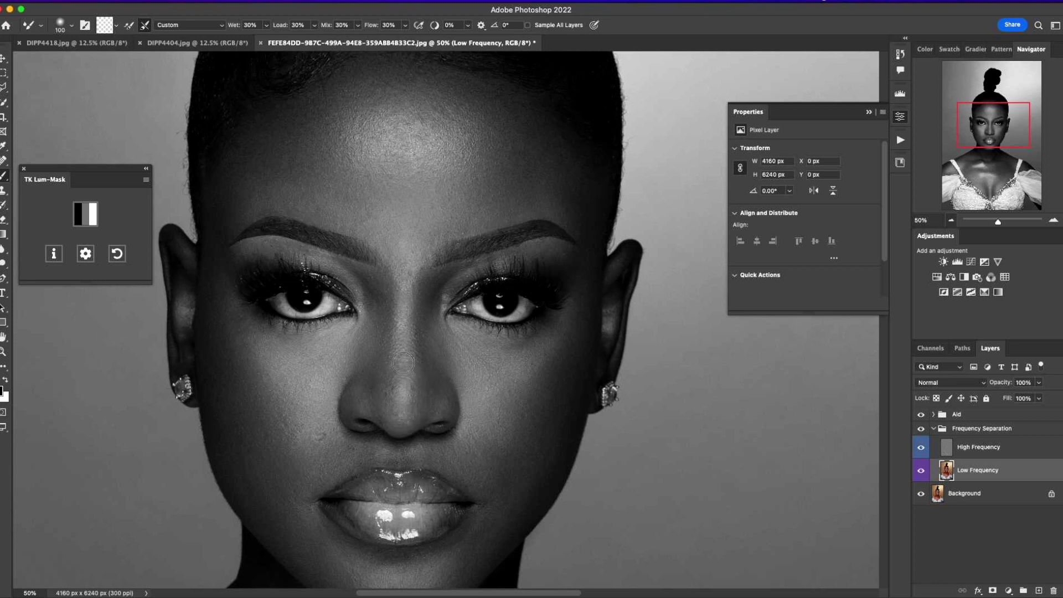
Toggle the Frequency Separation group's visibility repeatedly to compare the face before and after smoothing.
{"action": "left_click", "coordinate": [920, 428]}
{"action": "left_click", "coordinate": [920, 428]}
{"action": "left_click", "coordinate": [921, 429]}
{"action": "left_click", "coordinate": [921, 429]}
{"action": "left_click", "coordinate": [920, 429]}
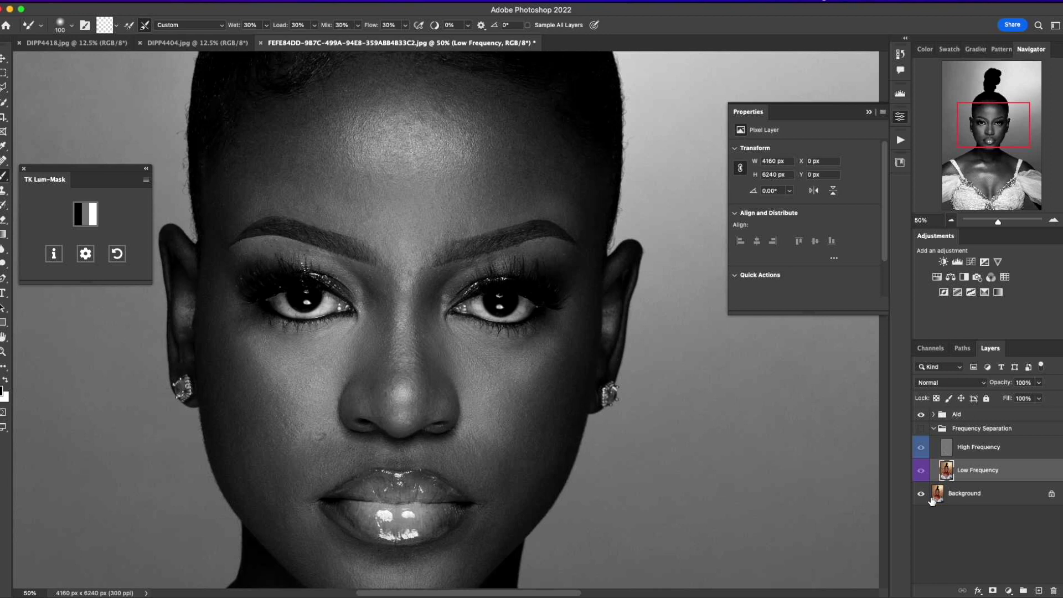
{"action": "left_click", "coordinate": [920, 429]}
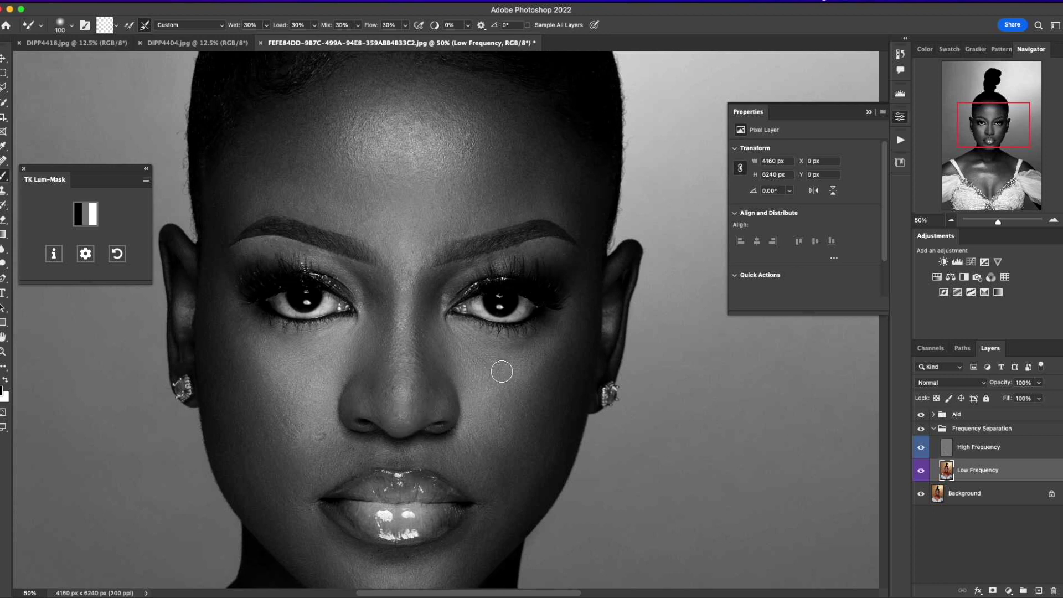
{"action": "left_click", "coordinate": [922, 430]}
{"action": "left_click", "coordinate": [922, 430]}
{"action": "left_click", "coordinate": [922, 431]}
{"action": "left_click", "coordinate": [923, 431]}
{"action": "left_click", "coordinate": [923, 431]}
{"action": "left_click", "coordinate": [922, 431]}
Continue blending the forehead with the Mixer Brush at size 150, and compare with the Frequency Separation group briefly hidden.
{"action": "key", "text": "bracketleft"}
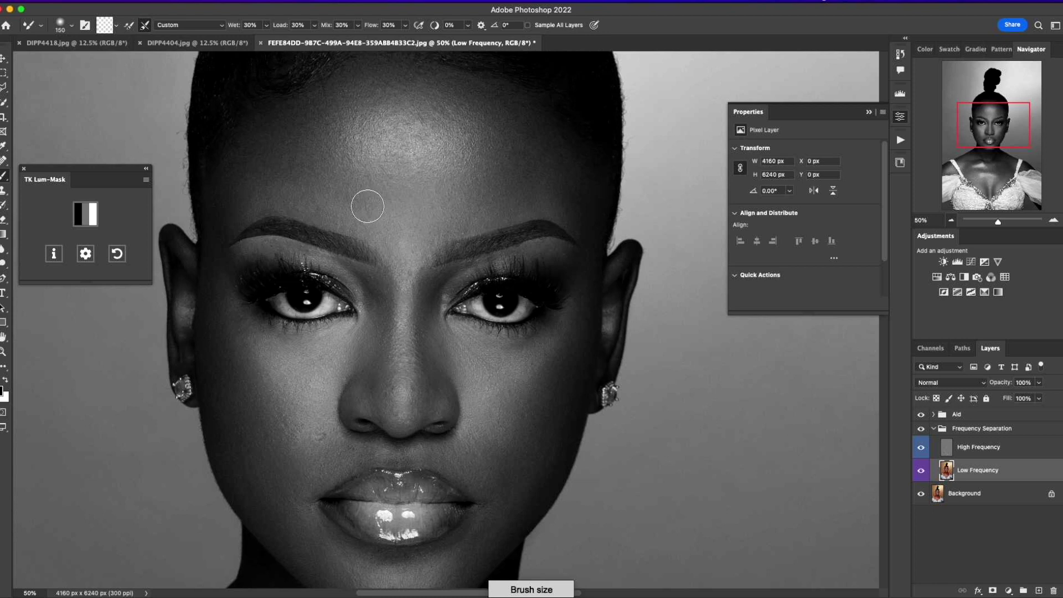
{"action": "left_click", "coordinate": [922, 430]}
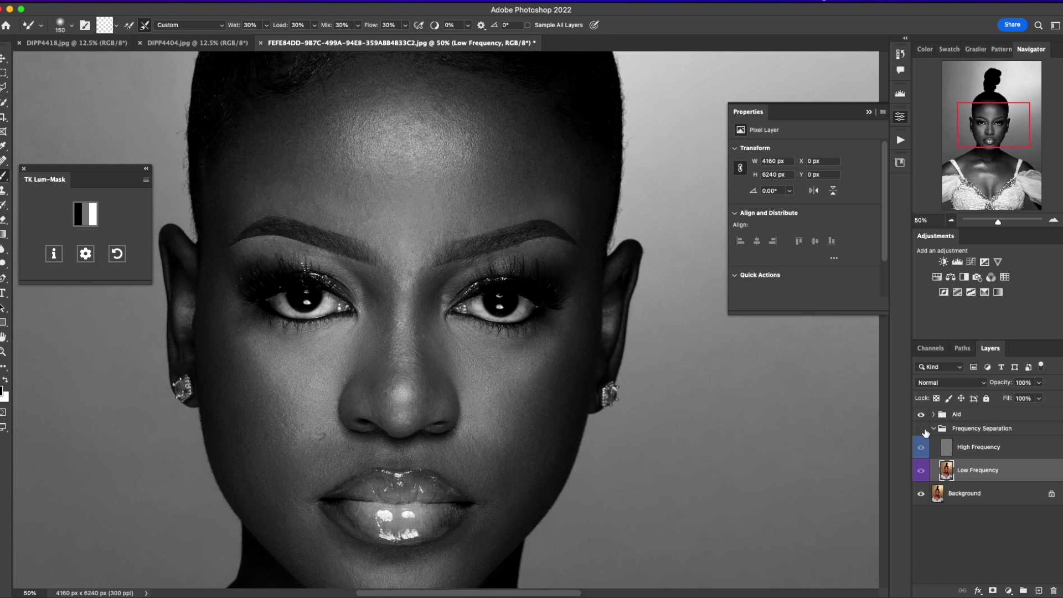
{"action": "left_click", "coordinate": [922, 430]}
Hide the Aid group and inspect the portrait in colour, first as a whole and at 50% on the face.
{"action": "left_click", "coordinate": [921, 415]}
{"action": "left_click_drag", "start_coordinate": [997, 222], "coordinate": [991, 223]}
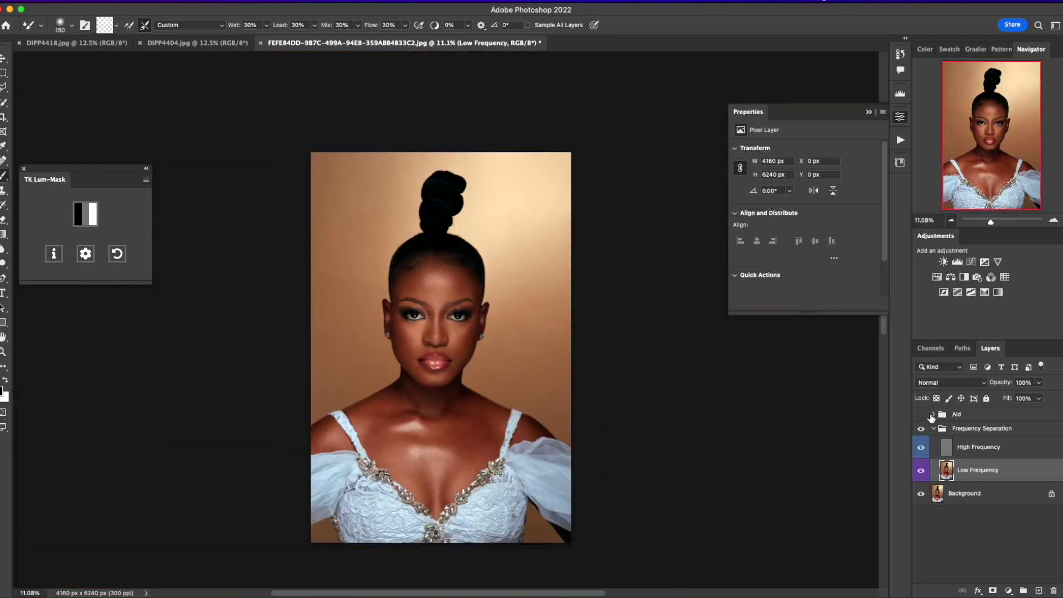
{"action": "left_click", "coordinate": [1052, 220]}
{"action": "left_click", "coordinate": [1051, 220]}
{"action": "left_click", "coordinate": [1051, 220]}
{"action": "left_click", "coordinate": [1052, 220]}
{"action": "left_click", "coordinate": [1052, 220]}
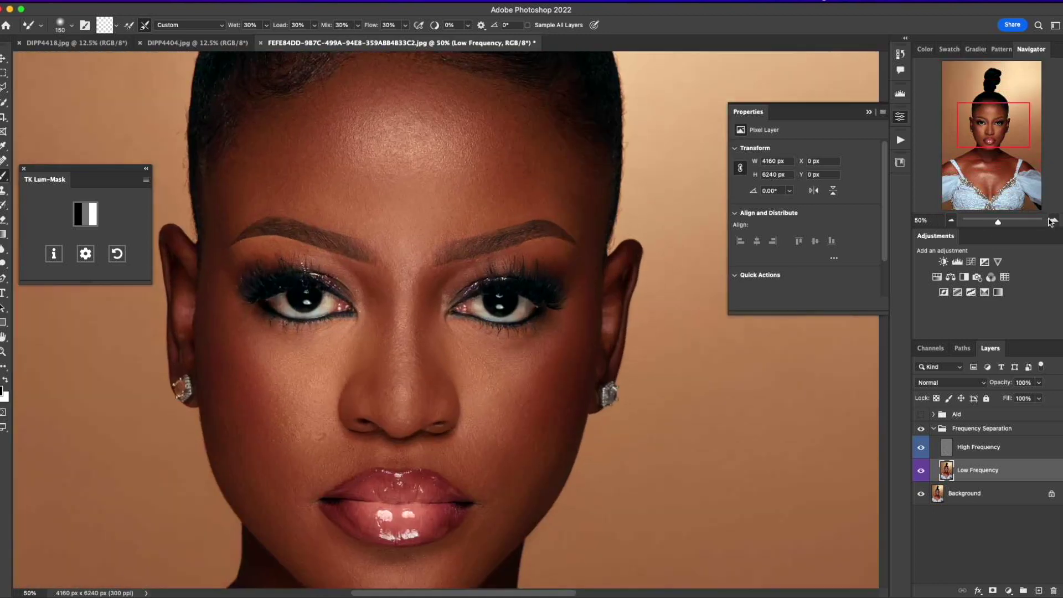
{"action": "left_click_drag", "start_coordinate": [988, 129], "coordinate": [980, 132]}
Show the Aid group again, try the Mixer Brush at size 70 on the High Frequency layer, and undo the attempt.
{"action": "left_click", "coordinate": [946, 451]}
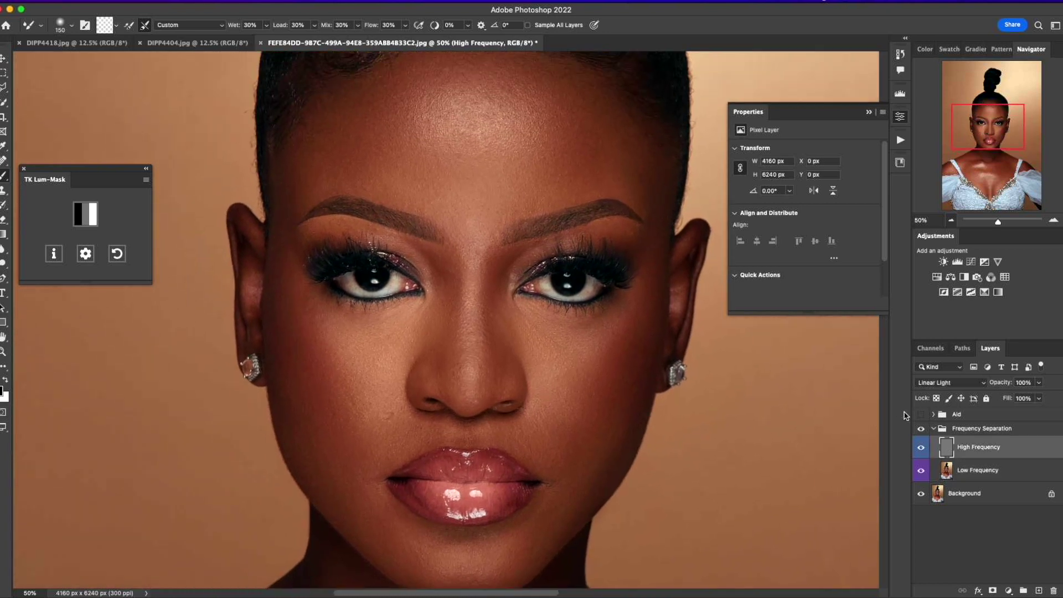
{"action": "left_click", "coordinate": [920, 415]}
{"action": "key", "text": "bracketleft"}
{"action": "key", "text": "bracketleft"}
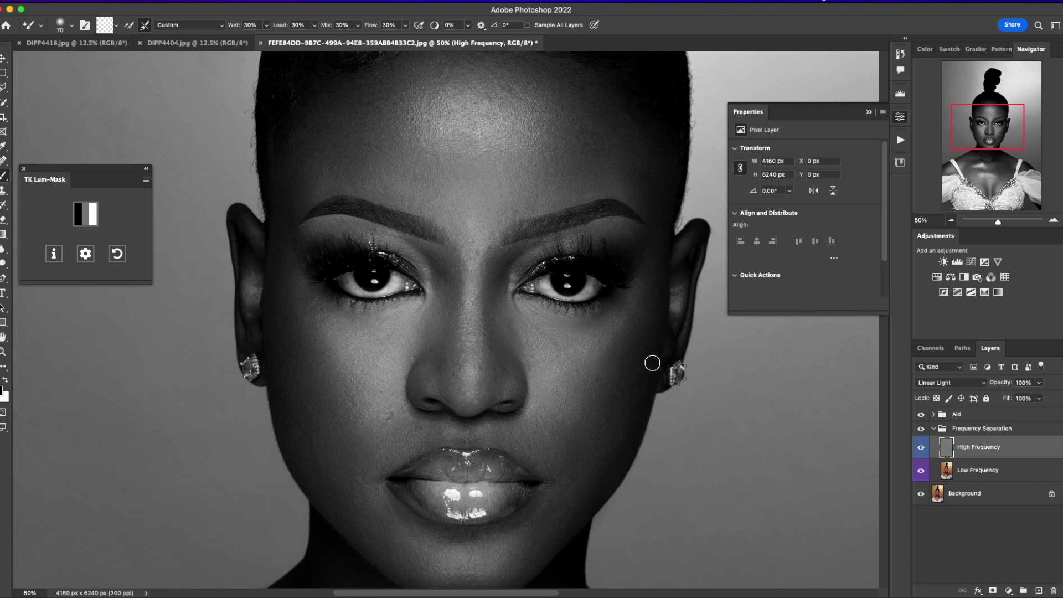
{"action": "key", "text": "super+z"}
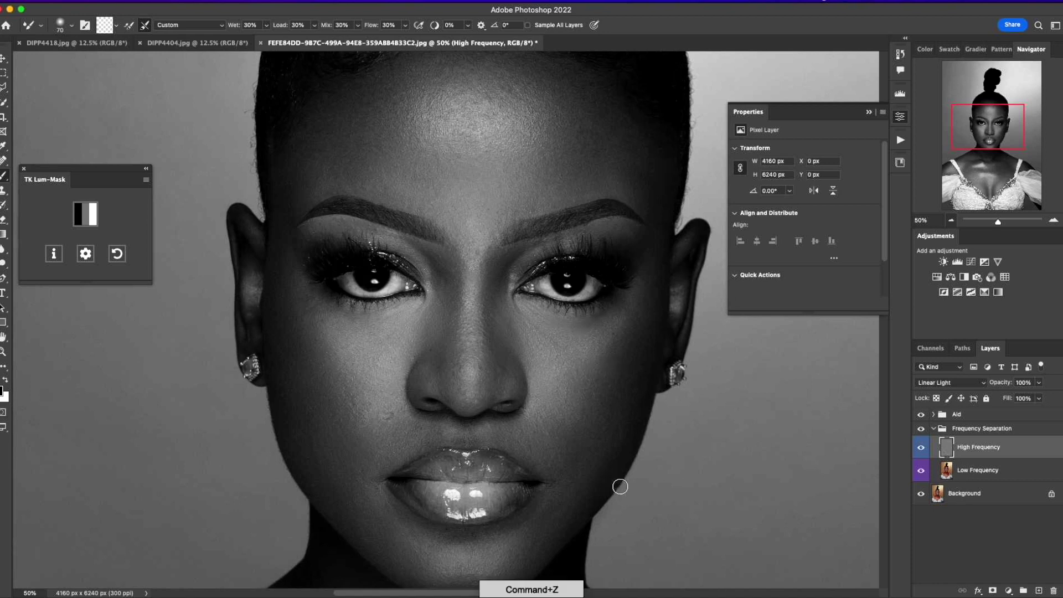
Smooth the cheeks and under-eye areas on the Low Frequency layer with the Mixer Brush at sizes 90 and 100.
{"action": "left_click", "coordinate": [985, 471]}
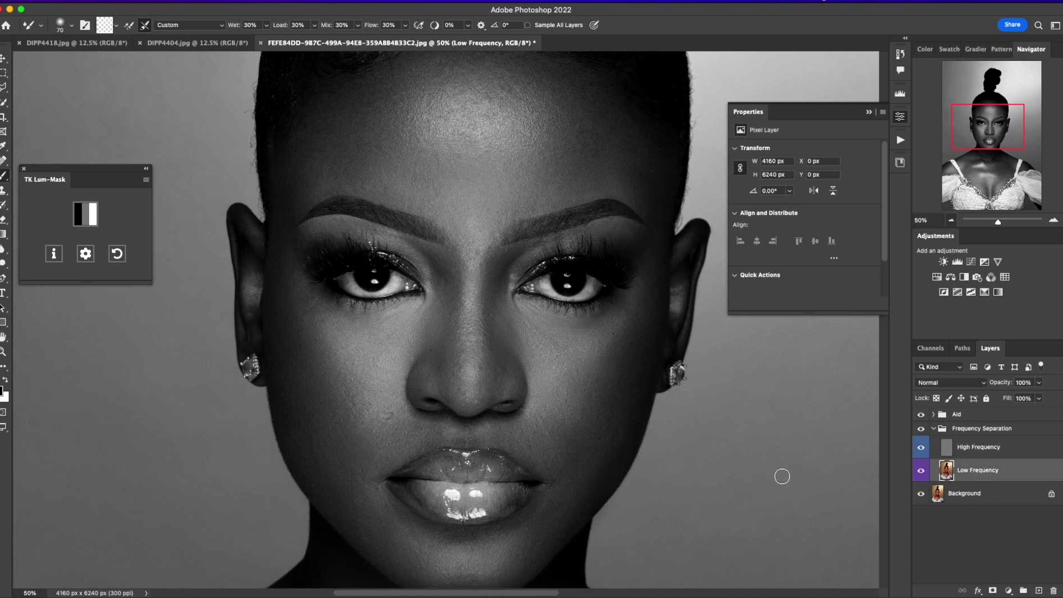
{"action": "key", "text": "bracketright"}
{"action": "key", "text": "bracketright"}
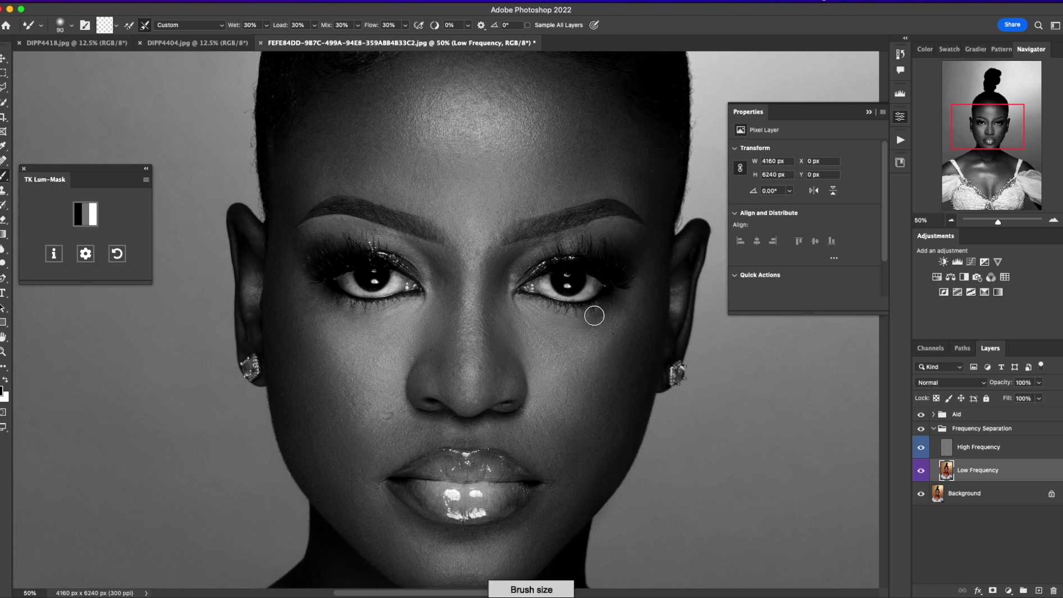
{"action": "key", "text": "bracketright"}
{"action": "key", "text": "bracketright"}
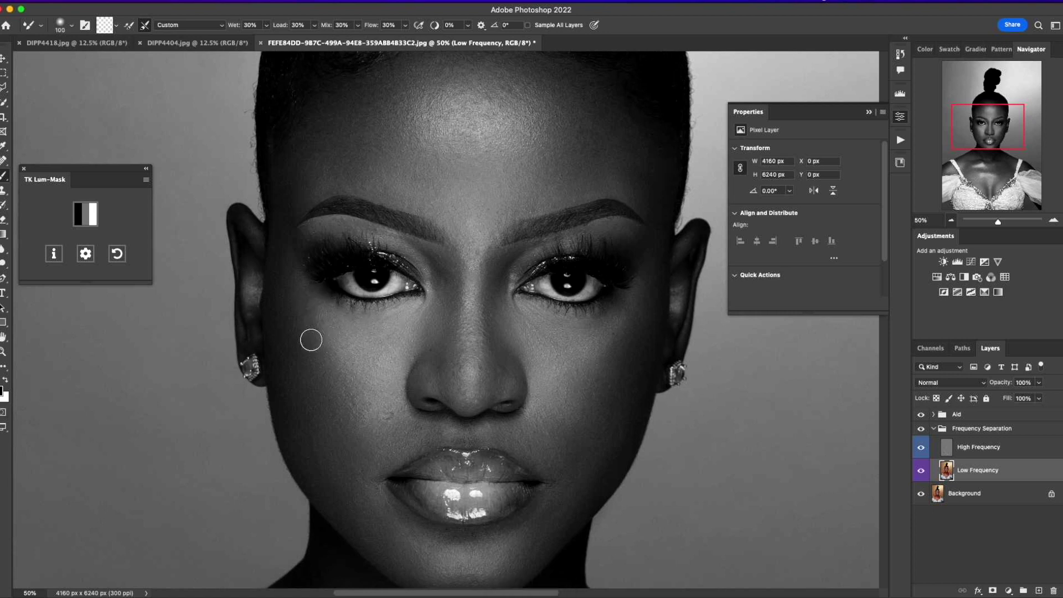
{"action": "key", "text": "bracketright"}
{"action": "key", "text": "bracketleft"}
Switch the Frequency Separation group off and on repeatedly to compare the face before and after smoothing.
{"action": "left_click", "coordinate": [921, 430]}
{"action": "left_click", "coordinate": [921, 431]}
{"action": "left_click", "coordinate": [921, 431]}
{"action": "left_click", "coordinate": [922, 431]}
{"action": "left_click", "coordinate": [921, 431]}
{"action": "left_click", "coordinate": [921, 433]}
{"action": "left_click", "coordinate": [921, 433]}
{"action": "left_click", "coordinate": [922, 433]}
{"action": "left_click", "coordinate": [922, 433]}
{"action": "left_click", "coordinate": [921, 433]}
Touch up the remaining uneven spots on the face with varied Mixer Brush sizes, finishing at size 100.
{"action": "key", "text": "bracketleft"}
{"action": "key", "text": "bracketleft"}
{"action": "key", "text": "bracketright"}
{"action": "key", "text": "bracketright"}
{"action": "key", "text": "bracketright"}
{"action": "key", "text": "bracketright"}
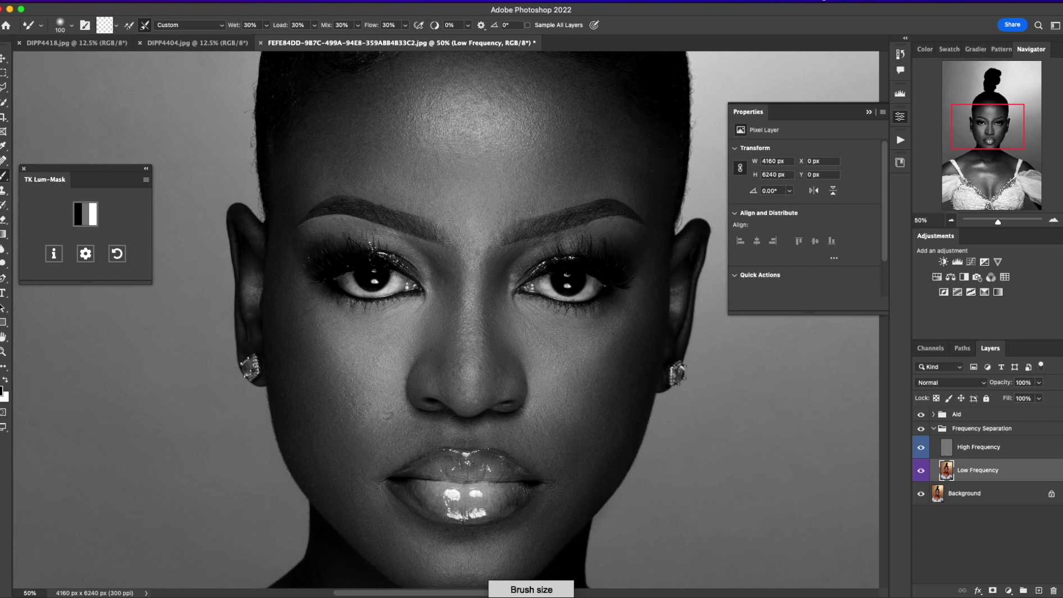
Merge the Frequency Separation group into one layer and run the Simple Frequency Separation action on it with a 6-pixel Gaussian Blur radius.
{"action": "left_click", "coordinate": [969, 429]}
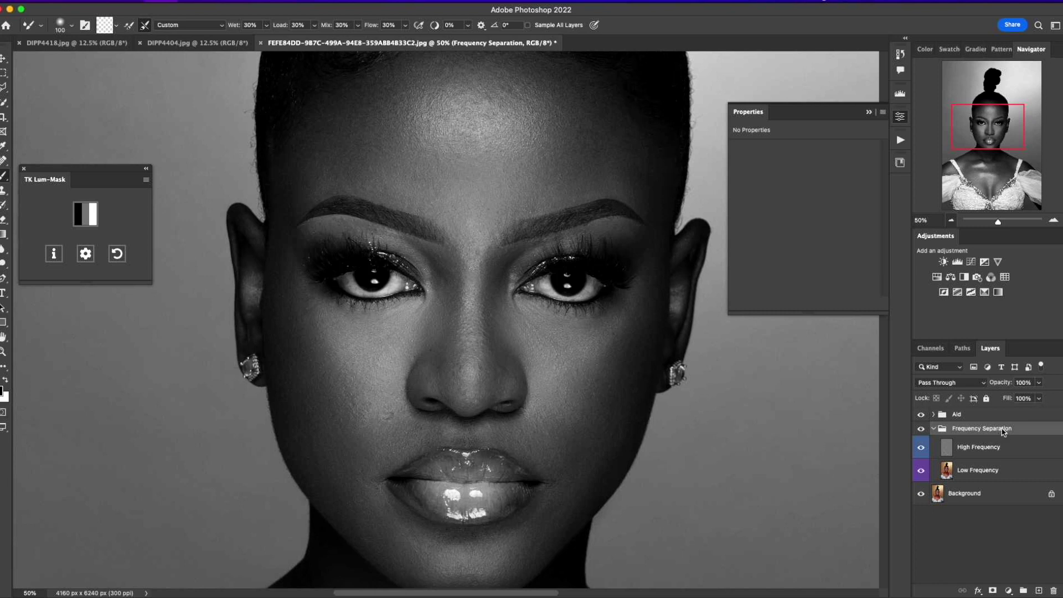
{"action": "key", "text": "super+e"}
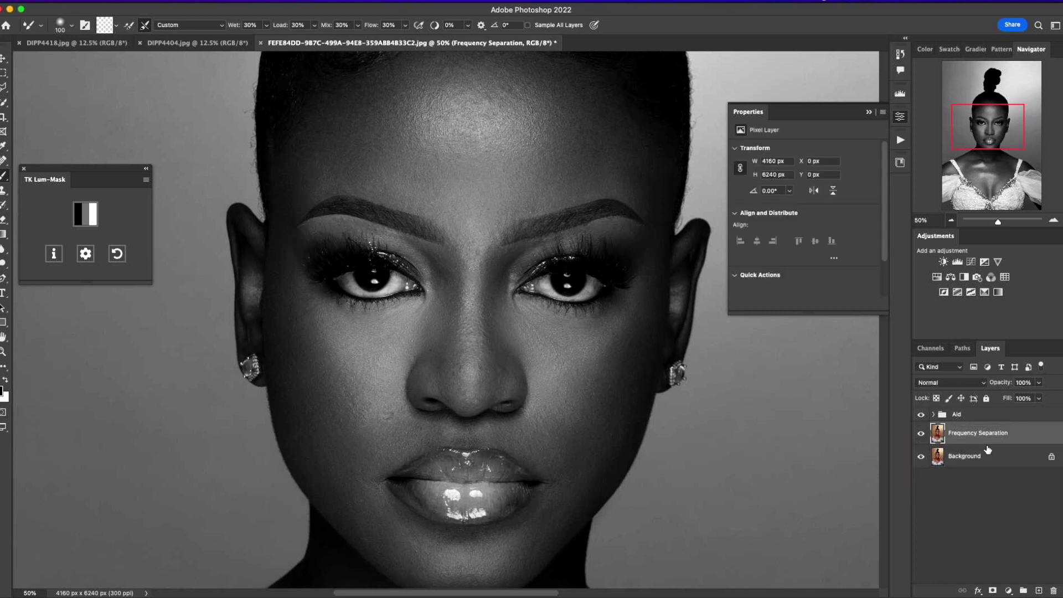
{"action": "left_click", "coordinate": [900, 141]}
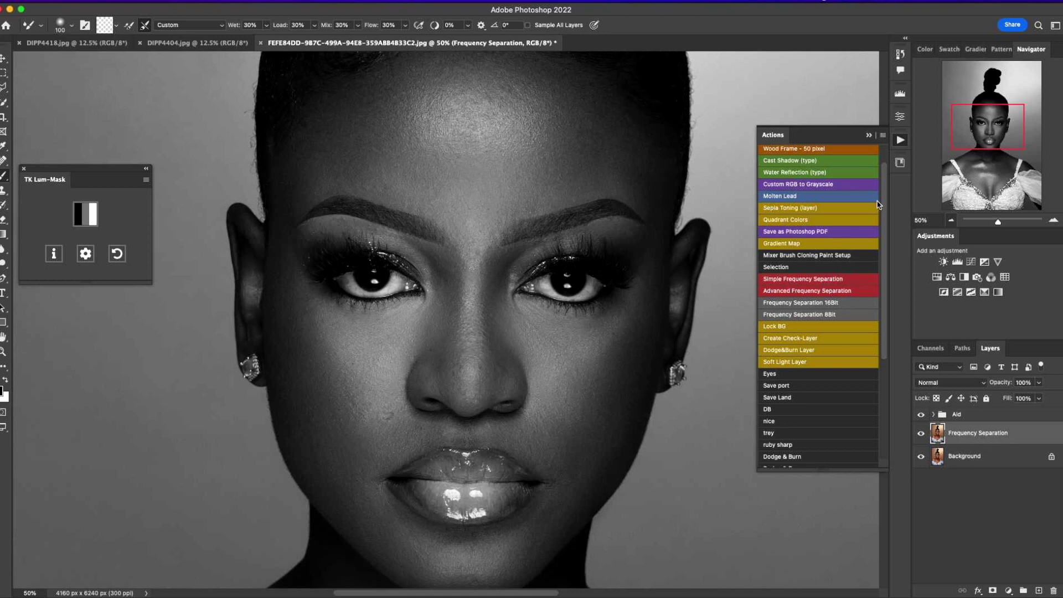
{"action": "left_click", "coordinate": [803, 279]}
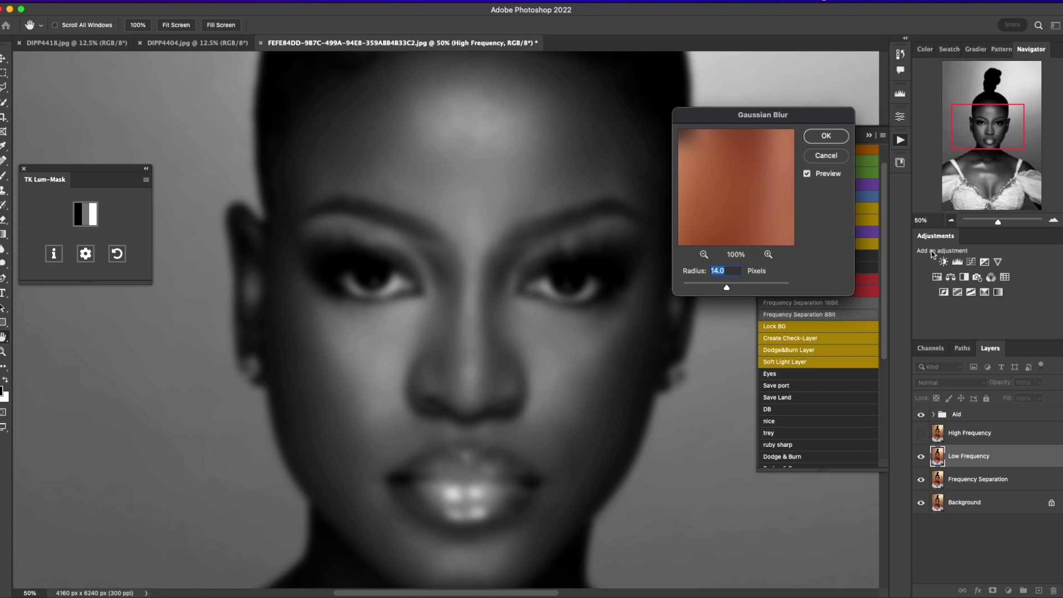
{"action": "type", "text": "6"}
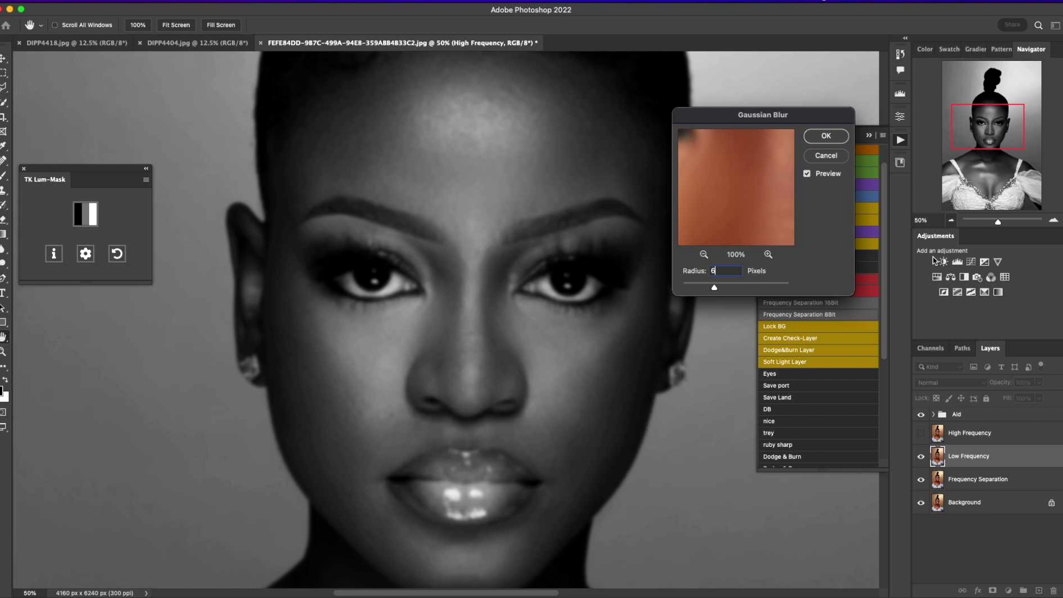
{"action": "left_click", "coordinate": [826, 136]}
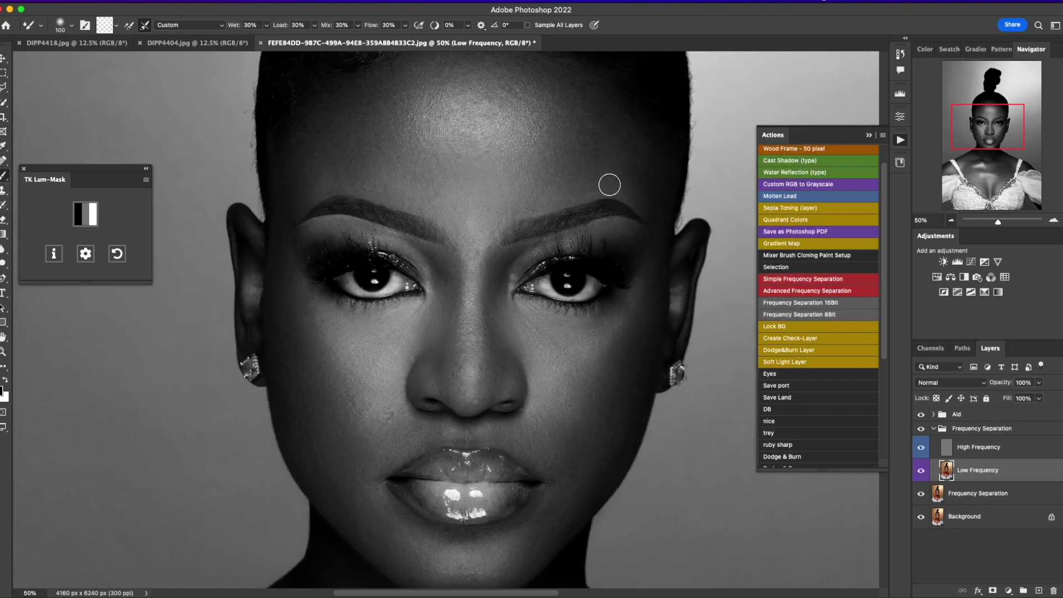
Smooth the forehead and brow area on the new Low Frequency layer with the Mixer Brush at sizes 125 and 150.
{"action": "key", "text": "bracketright"}
{"action": "key", "text": "bracketright"}
{"action": "key", "text": "bracketright"}
{"action": "key", "text": "bracketleft"}
{"action": "key", "text": "bracketleft"}
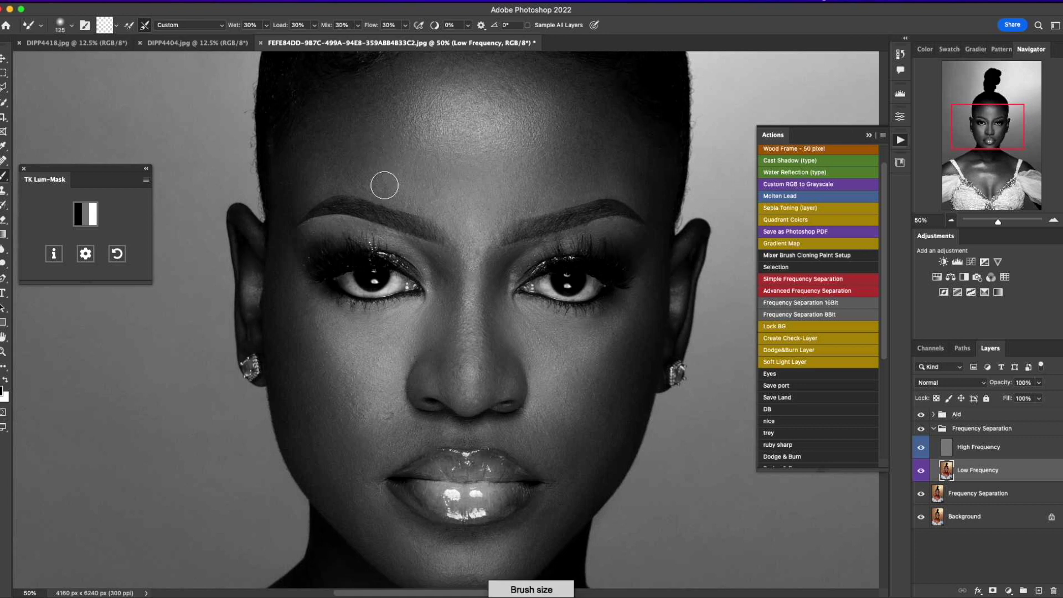
{"action": "key", "text": "bracketright"}
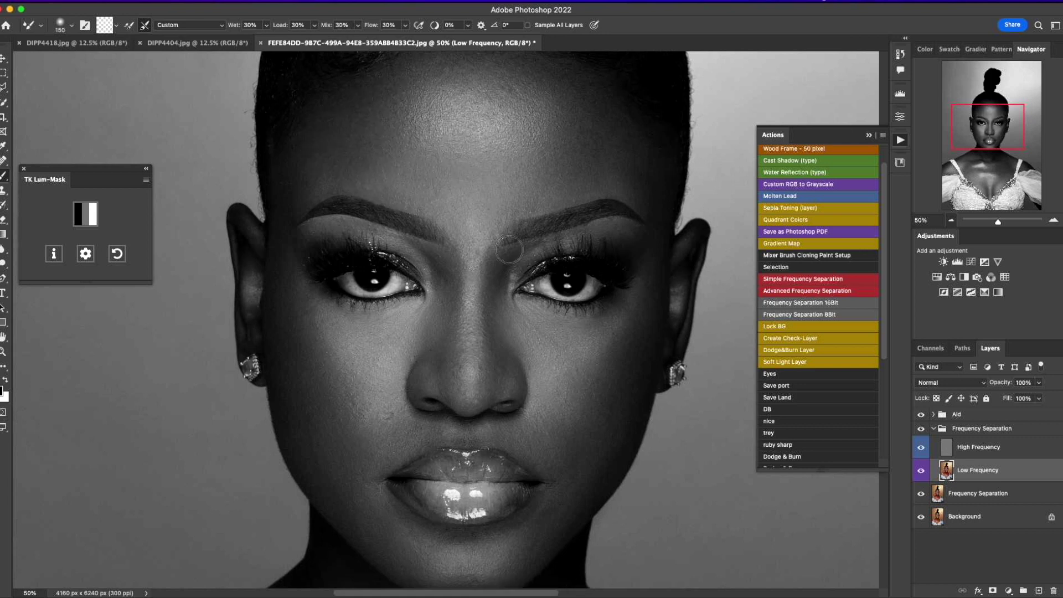
Blend the tones on the nose with the Mixer Brush at size 100 and beside the nostril at size 125.
{"action": "key", "text": "bracketleft"}
{"action": "key", "text": "bracketleft"}
{"action": "key", "text": "bracketleft"}
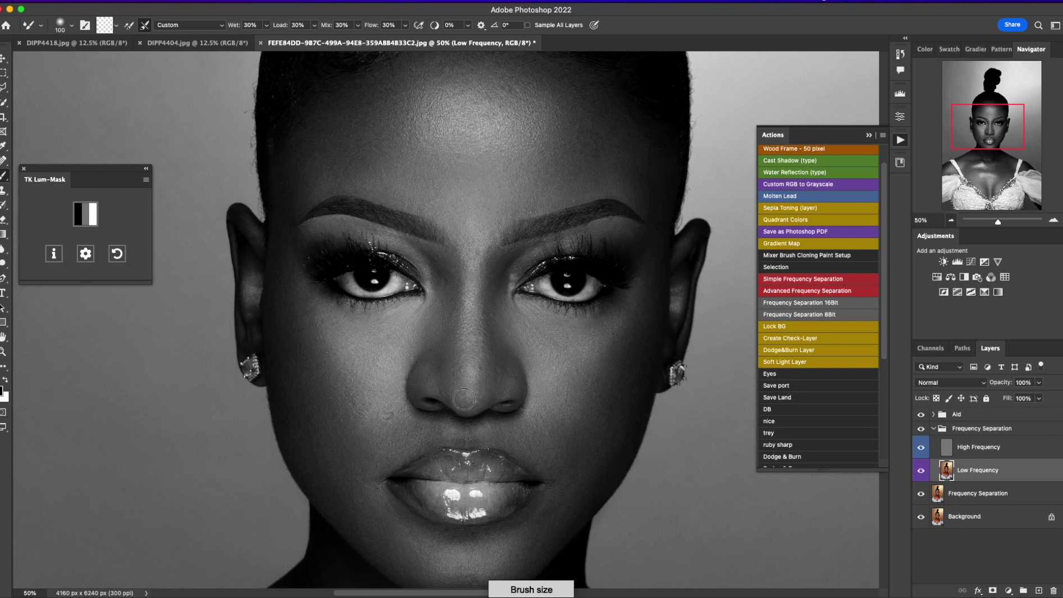
{"action": "key", "text": "bracketright"}
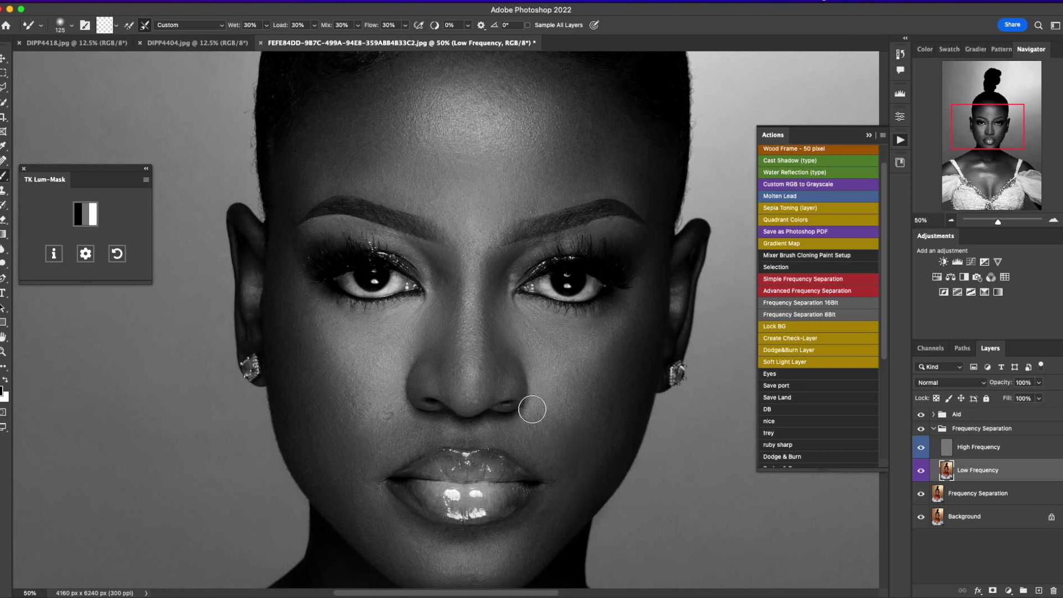
Even out the lower face and the skin below the lips, using the Mixer Brush at size 125 around the mouth.
{"action": "key", "text": "bracketright"}
{"action": "key", "text": "bracketright"}
{"action": "key", "text": "bracketright"}
{"action": "key", "text": "bracketleft"}
{"action": "key", "text": "bracketleft"}
{"action": "key", "text": "bracketleft"}
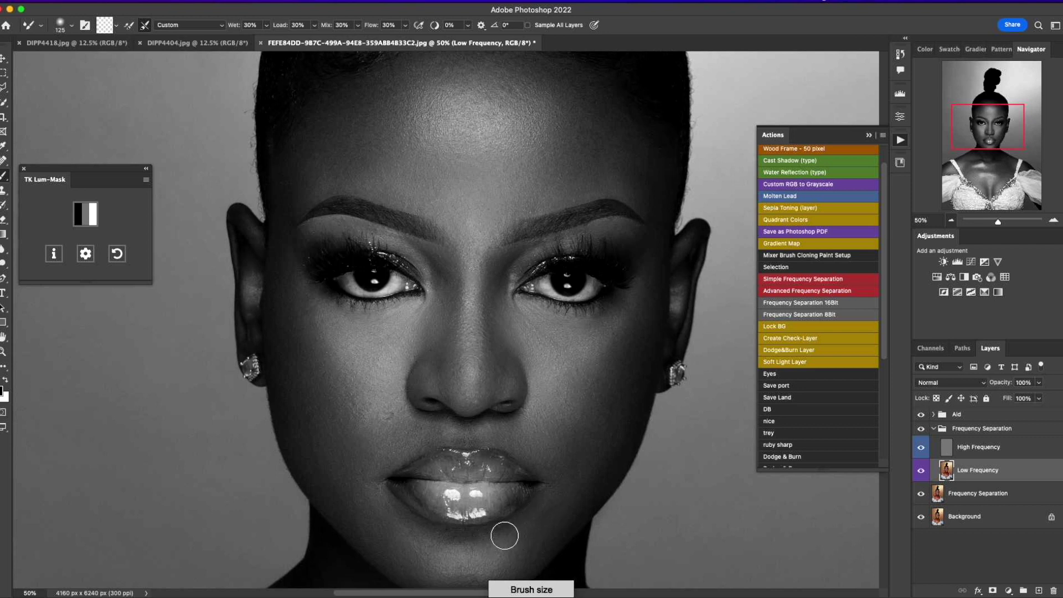
Refine the facial transitions with varied Mixer Brush sizes, using size 175 on the forehead.
{"action": "key", "text": "bracketleft"}
{"action": "key", "text": "bracketright"}
{"action": "key", "text": "bracketright"}
{"action": "key", "text": "bracketleft"}
{"action": "key", "text": "bracketright"}
{"action": "key", "text": "bracketright"}
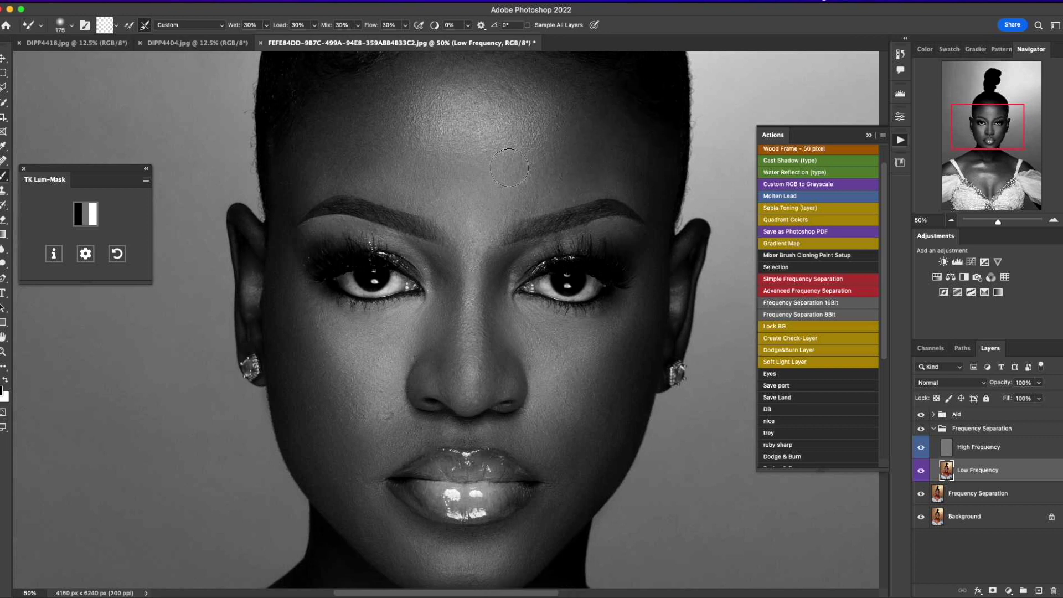
{"action": "key", "text": "bracketleft"}
Smooth the chest with the Mixer Brush at sizes 175 and 250, and the neck at size 150.
{"action": "left_click_drag", "start_coordinate": [991, 145], "coordinate": [992, 172]}
{"action": "key", "text": "bracketright"}
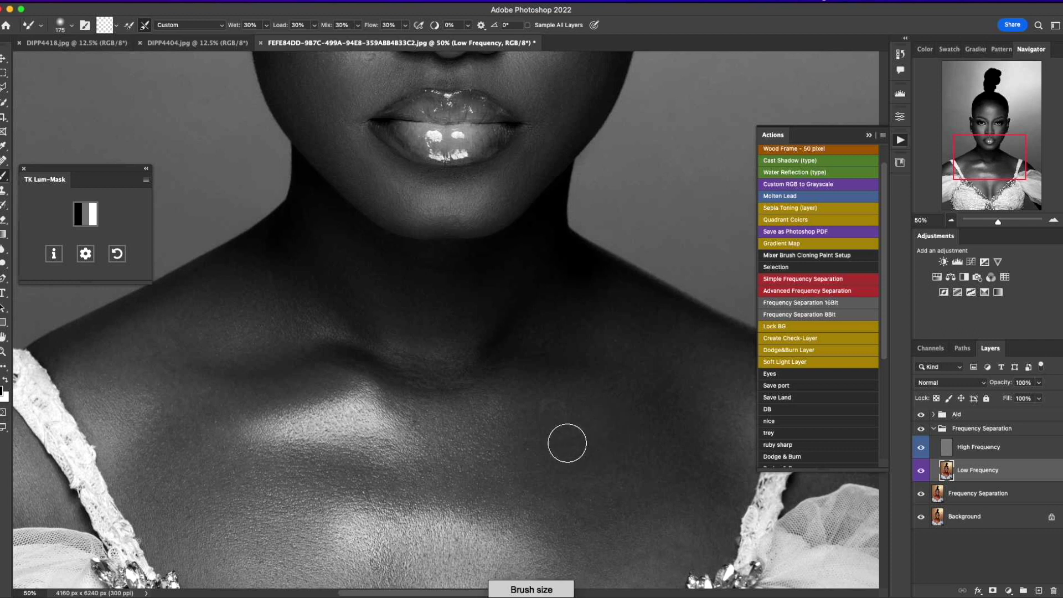
{"action": "key", "text": "bracketright"}
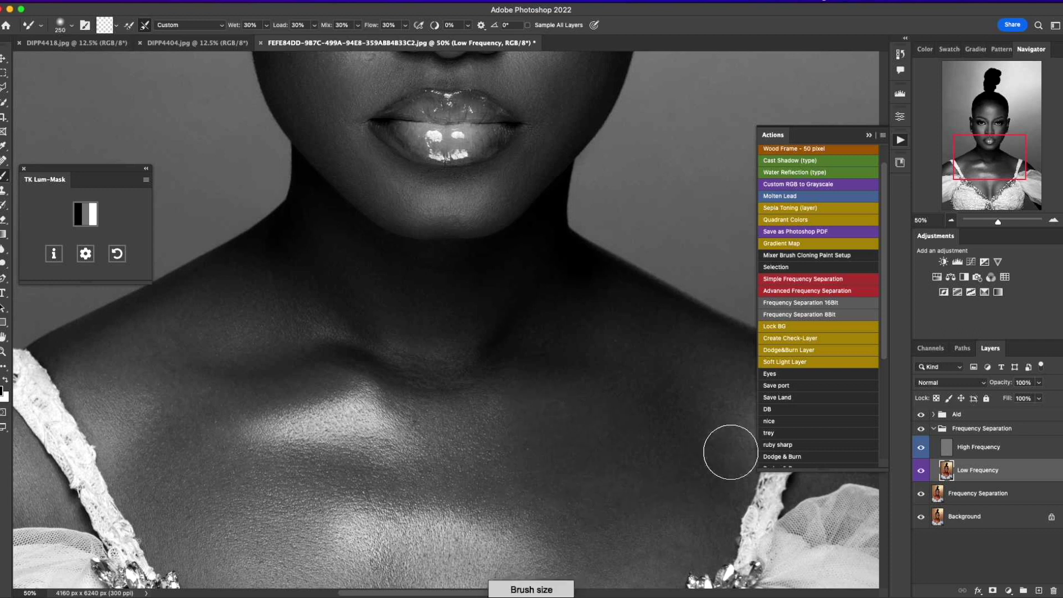
{"action": "key", "text": "bracketleft"}
{"action": "key", "text": "bracketleft"}
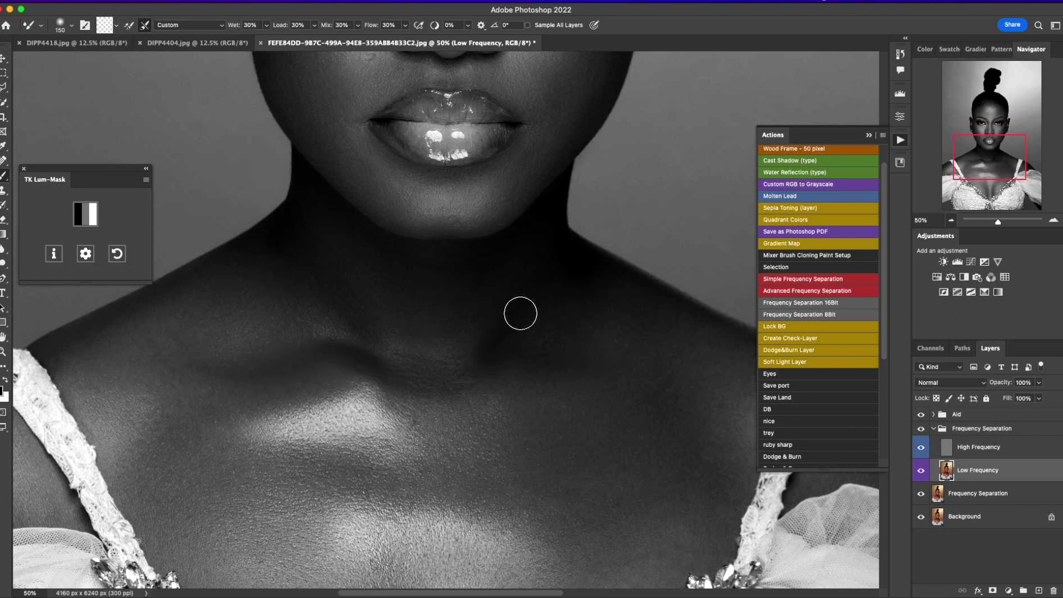
{"action": "key", "text": "bracketright"}
Zoom out to about 20%, hide the Aid group to show the portrait in colour, and collapse the Frequency Separation group.
{"action": "left_click_drag", "start_coordinate": [1008, 107], "coordinate": [989, 131]}
{"action": "key", "text": "bracketleft"}
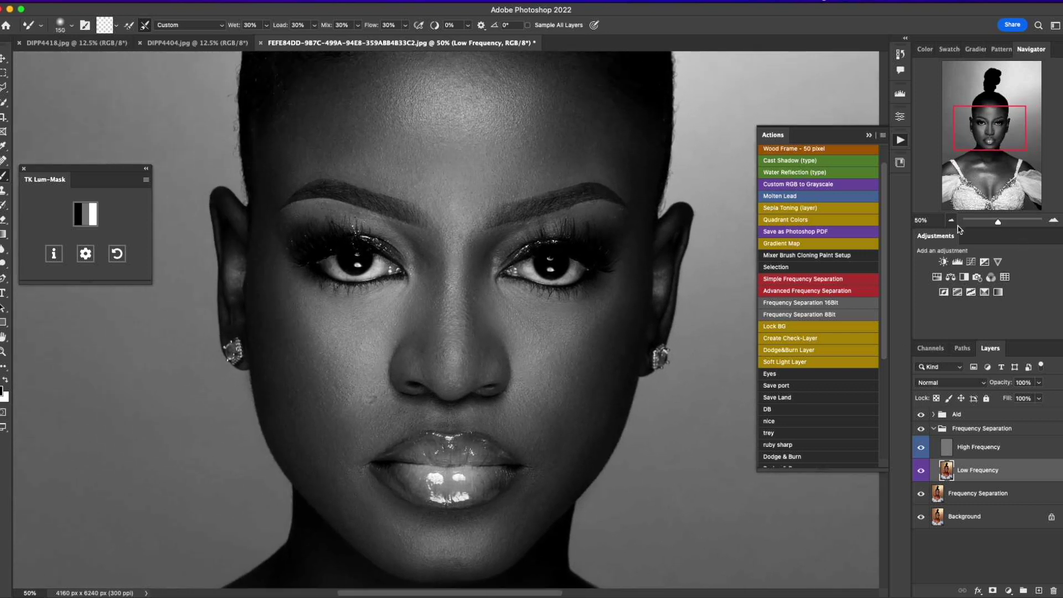
{"action": "left_click_drag", "start_coordinate": [998, 222], "coordinate": [995, 222]}
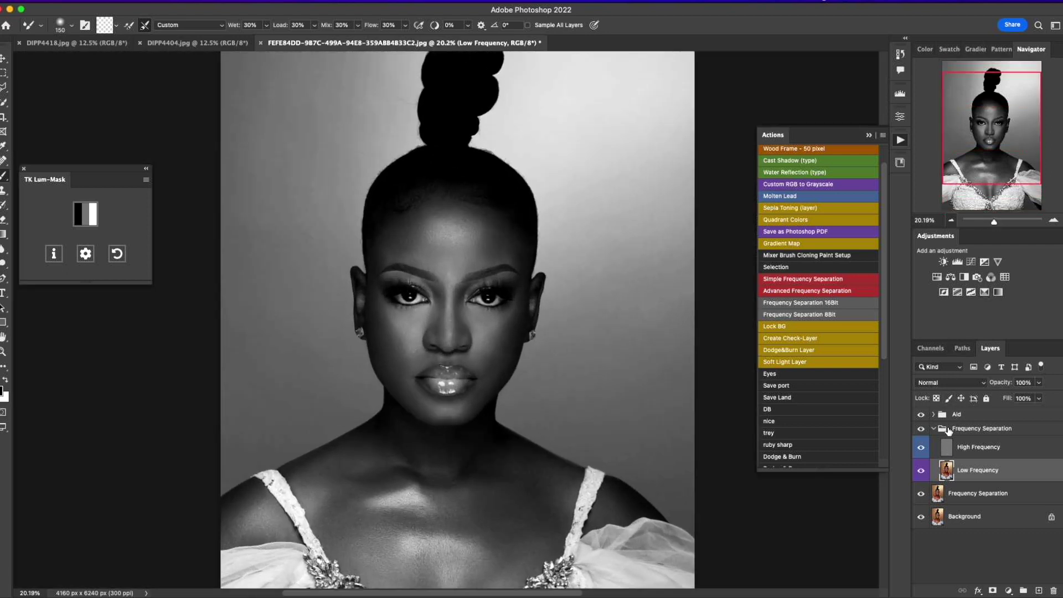
{"action": "left_click", "coordinate": [922, 415]}
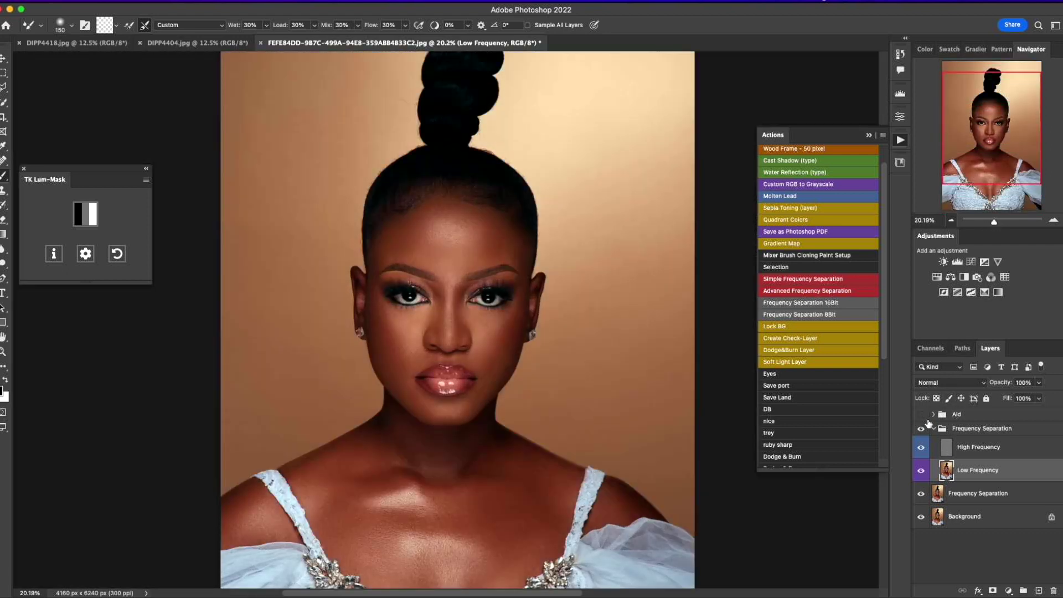
{"action": "left_click", "coordinate": [960, 430]}
{"action": "left_click", "coordinate": [934, 429]}
Toggle the collapsed Frequency Separation group's visibility to compare the second smoothing pass with the layer beneath.
{"action": "left_click", "coordinate": [921, 429]}
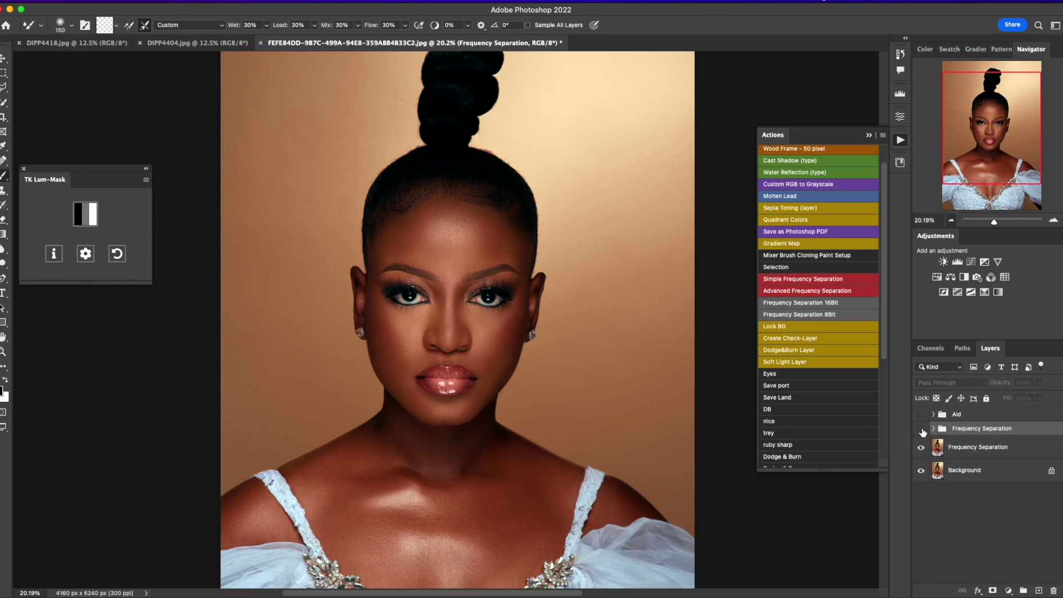
{"action": "left_click", "coordinate": [921, 430]}
{"action": "left_click", "coordinate": [921, 430]}
{"action": "left_click", "coordinate": [921, 430]}
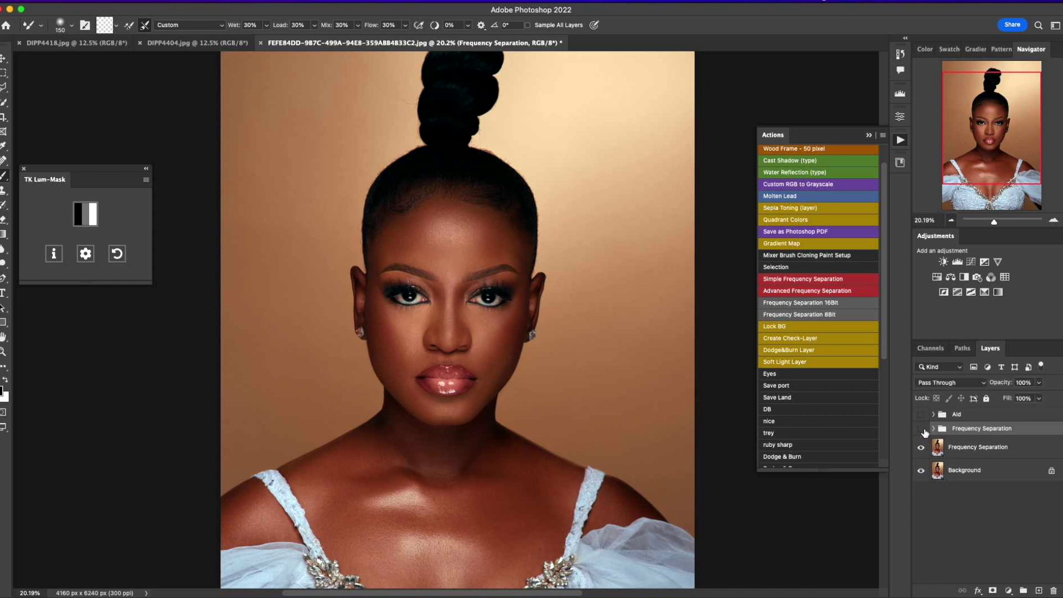
{"action": "left_click", "coordinate": [921, 430]}
{"action": "left_click", "coordinate": [921, 430]}
{"action": "left_click", "coordinate": [921, 430]}
{"action": "left_click", "coordinate": [921, 430]}
{"action": "left_click", "coordinate": [921, 429]}
{"action": "left_click", "coordinate": [921, 429]}
Merge the Frequency Separation group into a single layer and toggle that layer's visibility to compare the result with the first pass.
{"action": "key", "text": "super+e"}
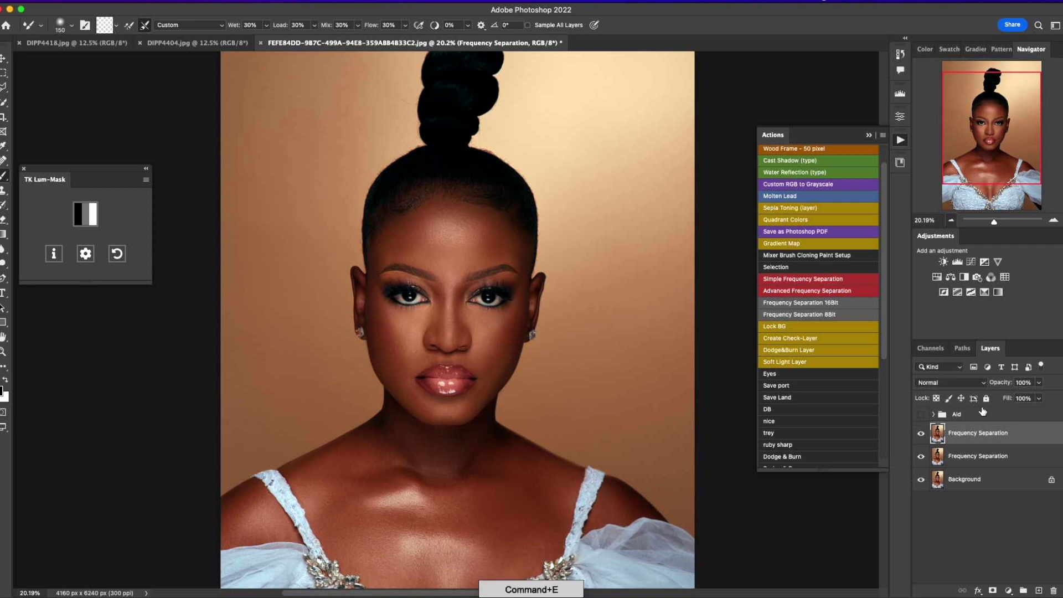
{"action": "left_click", "coordinate": [921, 435]}
{"action": "left_click", "coordinate": [921, 435]}
{"action": "left_click", "coordinate": [921, 435]}
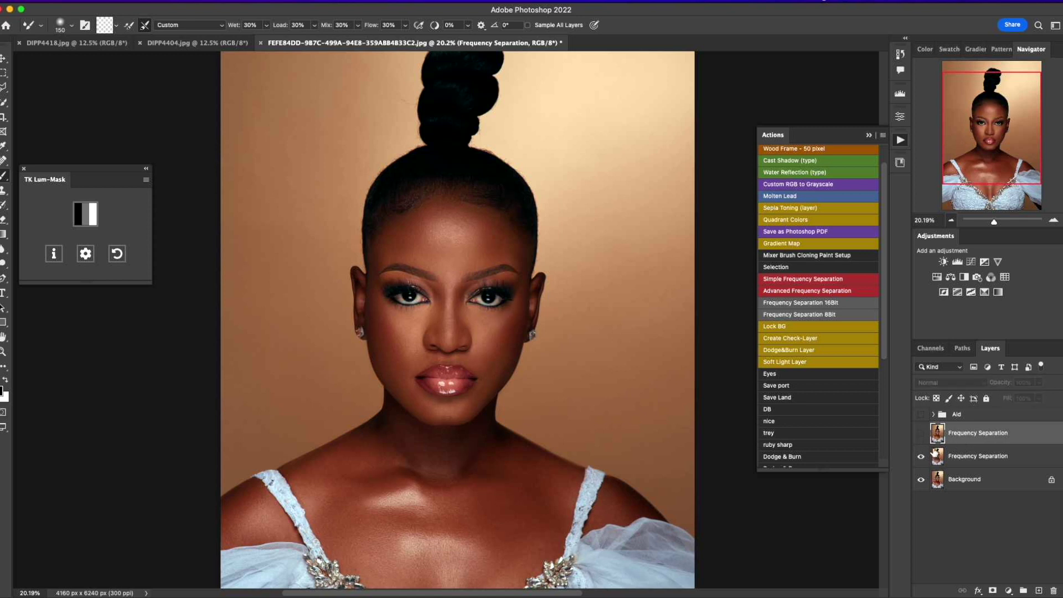
{"action": "left_click", "coordinate": [921, 435]}
{"action": "left_click", "coordinate": [921, 434]}
{"action": "left_click", "coordinate": [921, 435]}
{"action": "left_click", "coordinate": [921, 435]}
{"action": "left_click", "coordinate": [921, 435]}
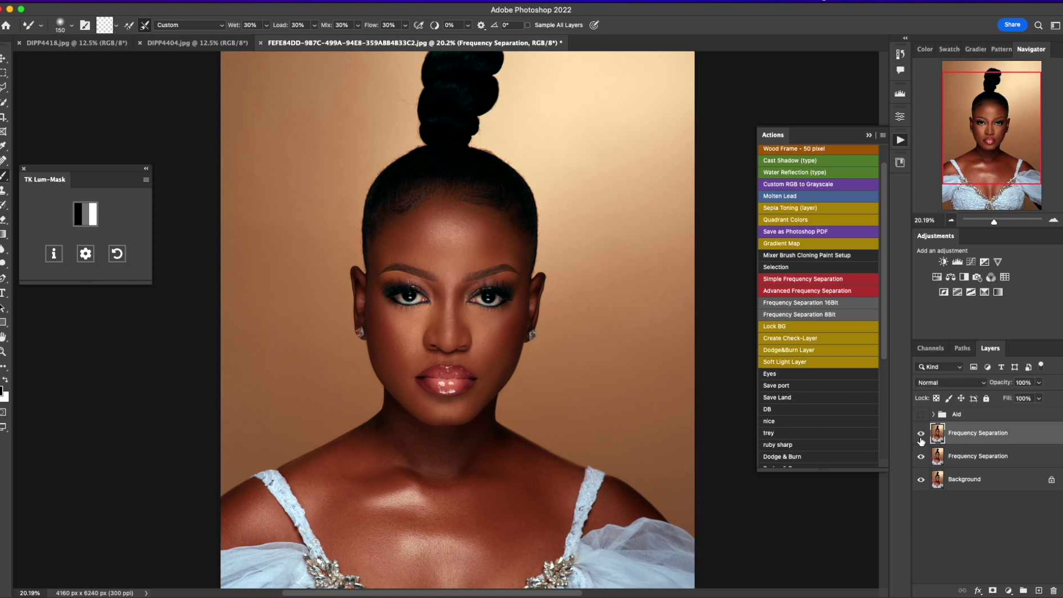
{"action": "left_click", "coordinate": [921, 434]}
{"action": "left_click", "coordinate": [921, 435]}
{"action": "left_click", "coordinate": [922, 435]}
{"action": "left_click", "coordinate": [922, 436]}
{"action": "left_click", "coordinate": [922, 435]}
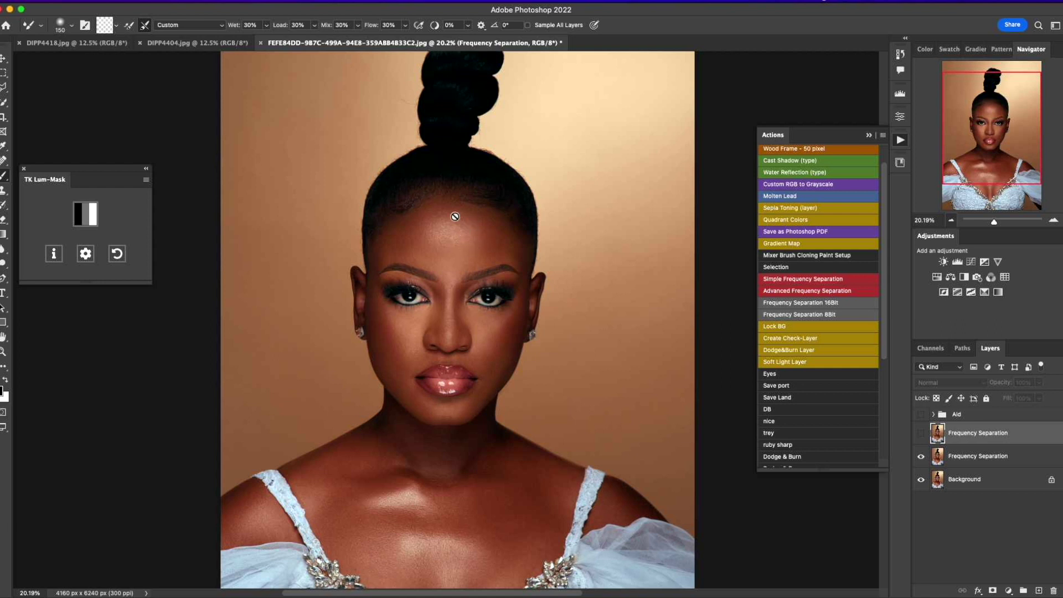
Switch the upper Frequency Separation layer off and on repeatedly to compare the skin before and after the second pass.
{"action": "left_click", "coordinate": [923, 437]}
{"action": "left_click", "coordinate": [922, 438]}
{"action": "left_click", "coordinate": [921, 440]}
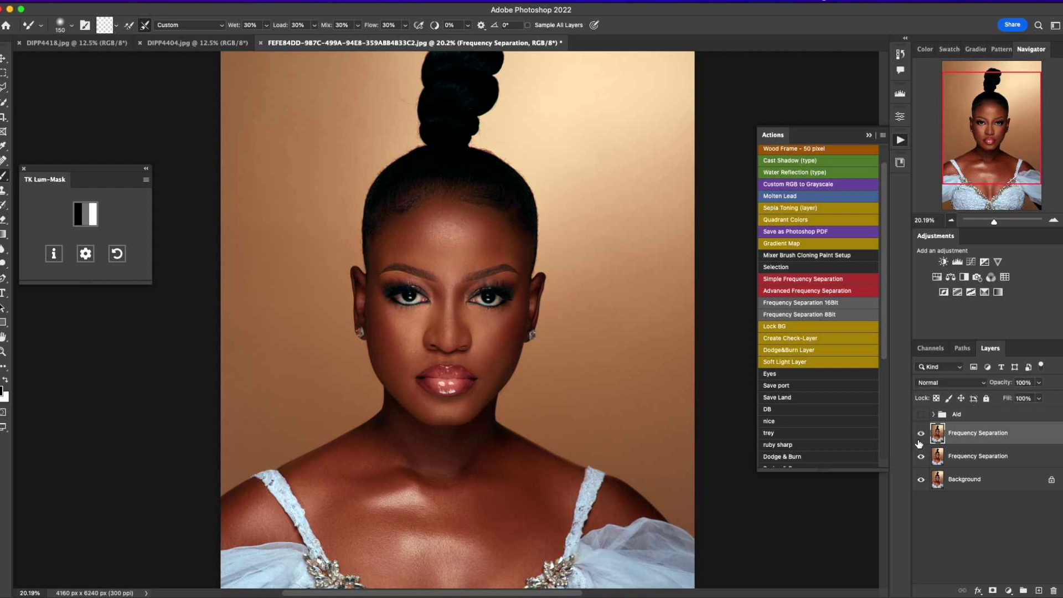
{"action": "left_click", "coordinate": [920, 441]}
{"action": "left_click", "coordinate": [919, 443]}
{"action": "key", "text": "bracketright"}
{"action": "key", "text": "bracketright"}
{"action": "key", "text": "bracketright"}
{"action": "key", "text": "bracketright"}
{"action": "left_click", "coordinate": [921, 434]}
{"action": "left_click", "coordinate": [922, 437]}
Add a brightening Curves adjustment in Luminosity blend mode, invert its mask to black, and name the layer D.
{"action": "left_click", "coordinate": [970, 263]}
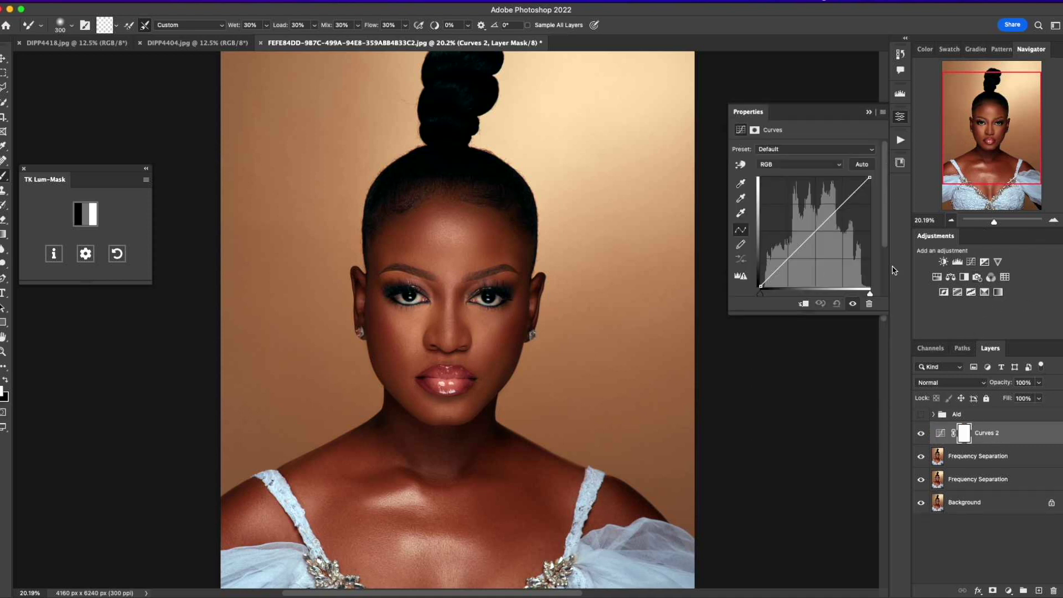
{"action": "left_click_drag", "start_coordinate": [817, 224], "coordinate": [806, 220]}
{"action": "left_click", "coordinate": [951, 382]}
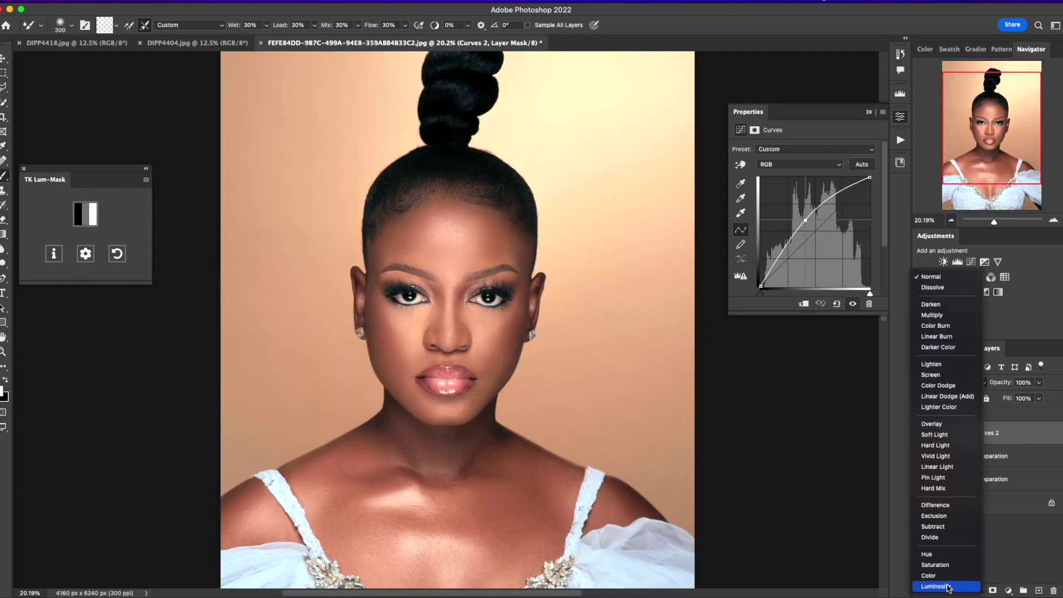
{"action": "left_click", "coordinate": [949, 579]}
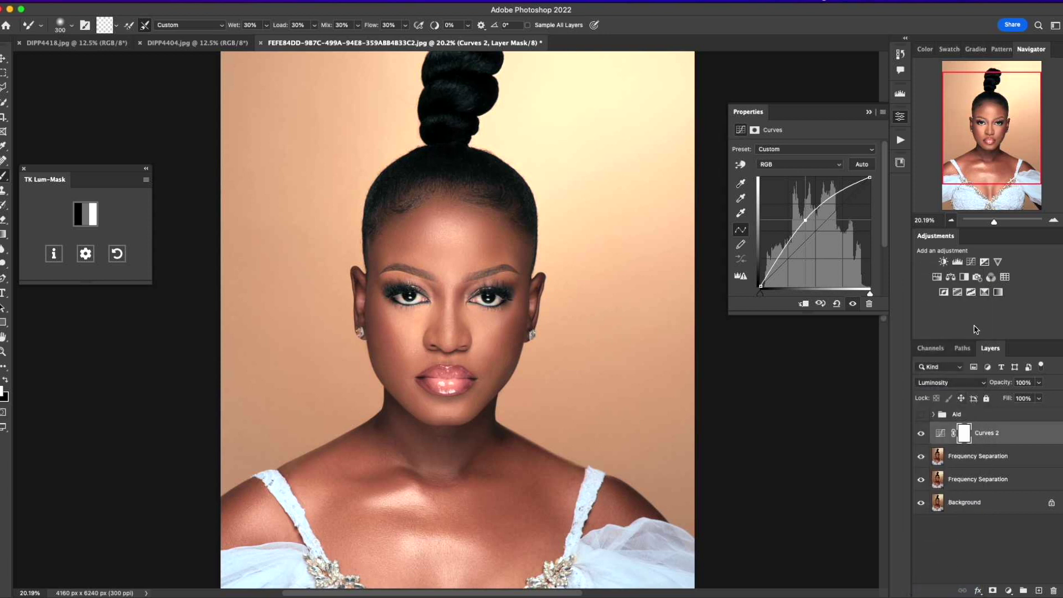
{"action": "key", "text": "super+i"}
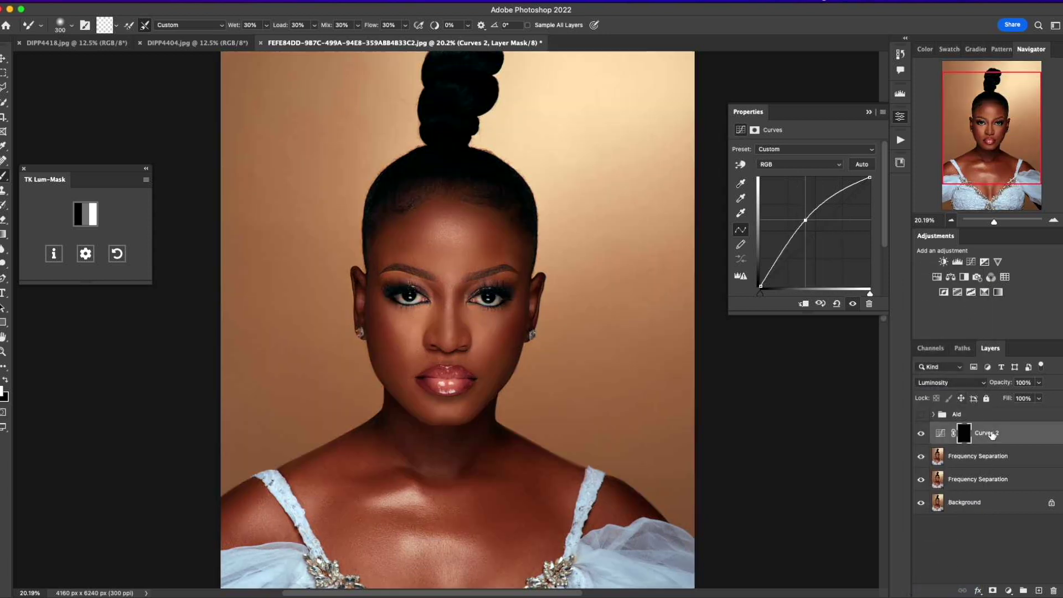
{"action": "double_click", "coordinate": [992, 434]}
{"action": "type", "text": "D"}
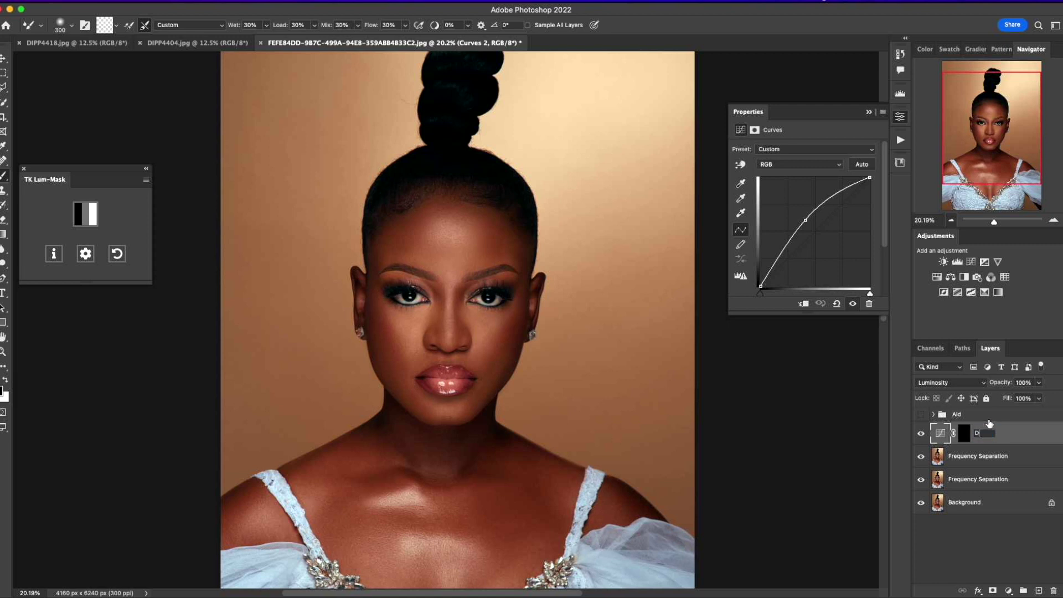
{"action": "key", "text": "Return"}
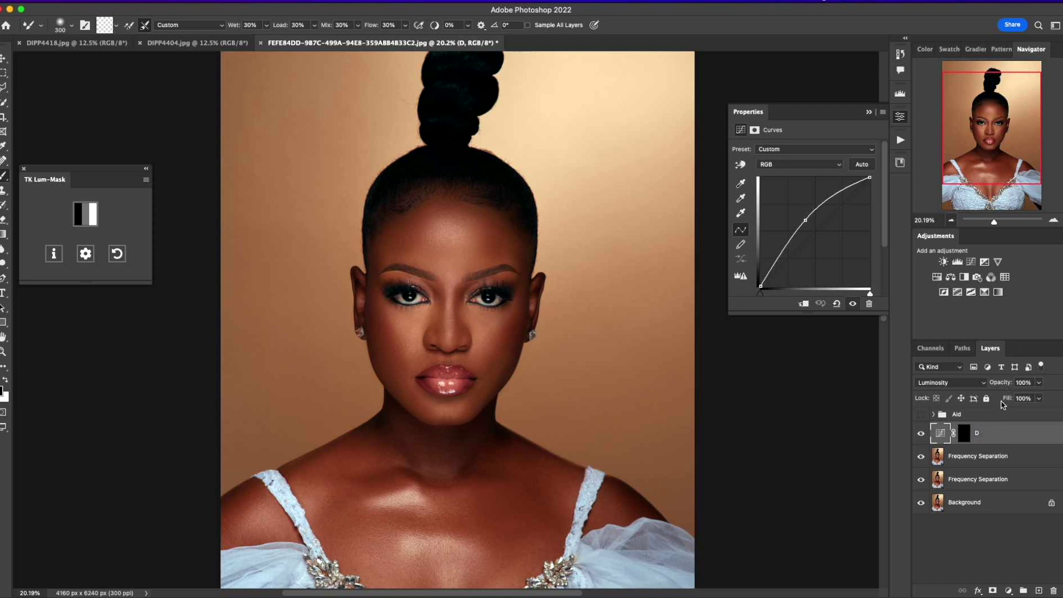
Add a darkening Curves adjustment above D in Luminosity blend mode, invert its mask to black, and name it B.
{"action": "left_click", "coordinate": [971, 262]}
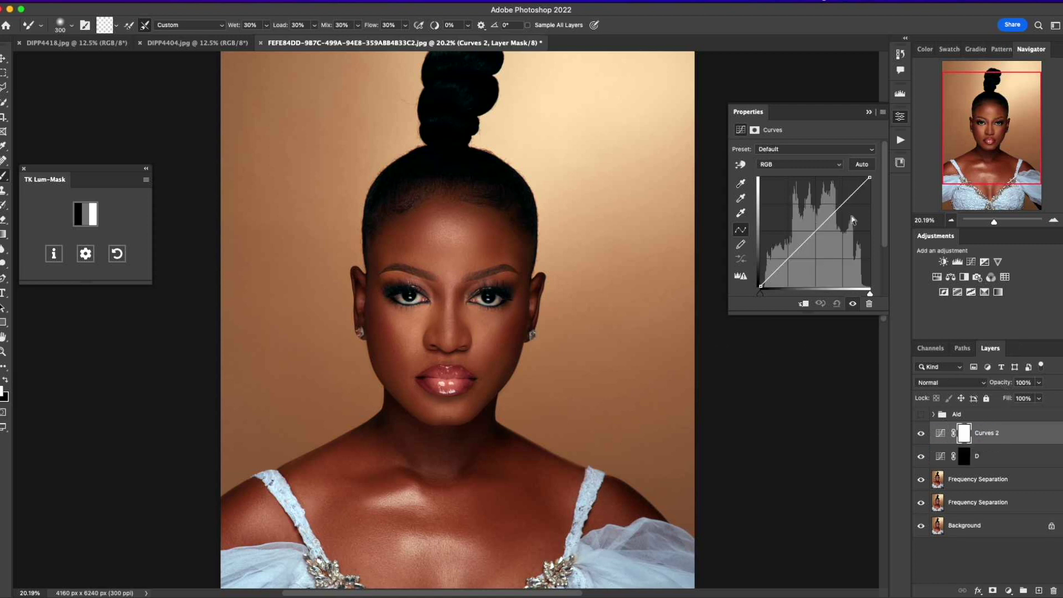
{"action": "left_click_drag", "start_coordinate": [820, 228], "coordinate": [819, 243]}
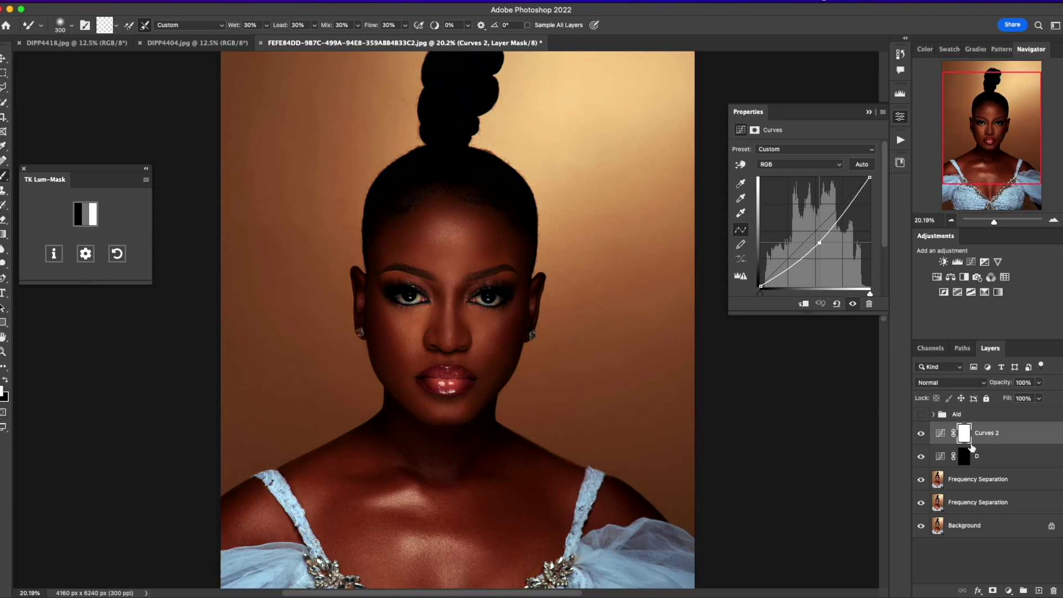
{"action": "left_click", "coordinate": [963, 386]}
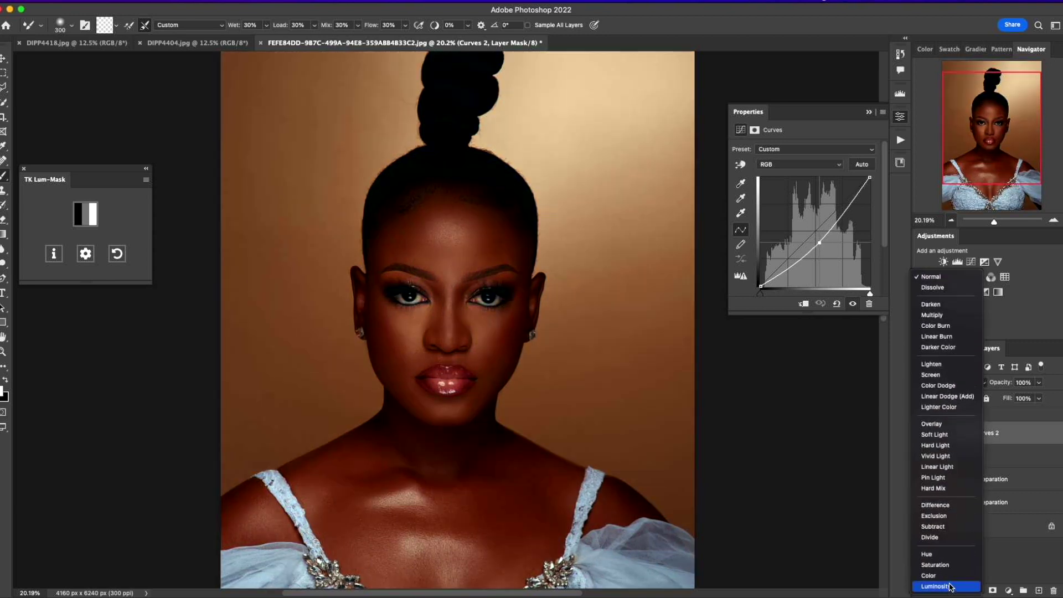
{"action": "left_click", "coordinate": [951, 585]}
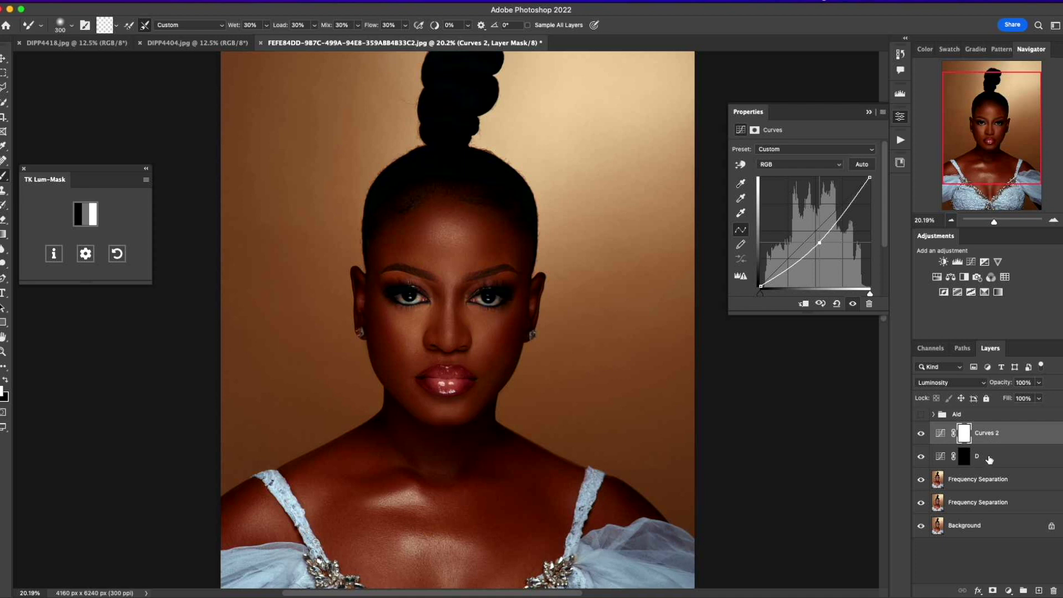
{"action": "key", "text": "ctrl+i"}
{"action": "double_click", "coordinate": [991, 435]}
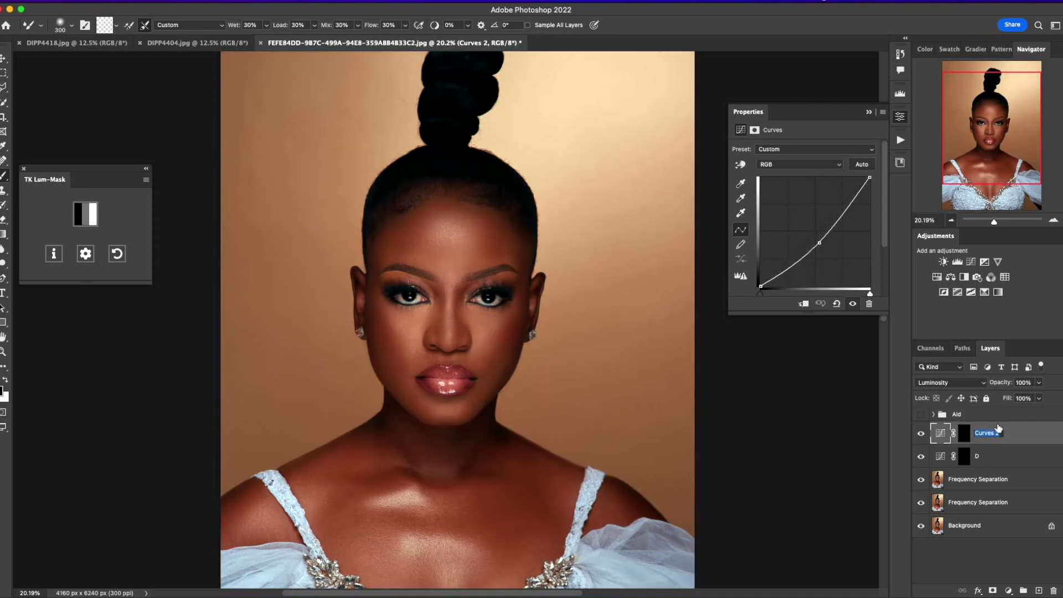
{"action": "type", "text": "B"}
{"action": "key", "text": "Return"}
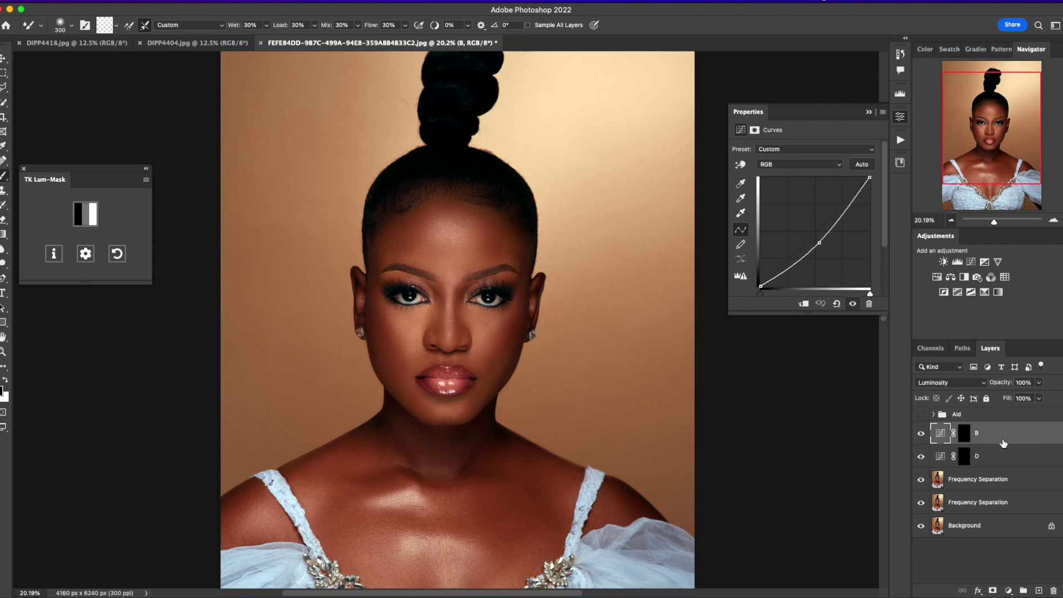
Group the B and D curves layers, name the group D&B, and expand it.
{"action": "left_click", "coordinate": [1002, 461], "text": "shift"}
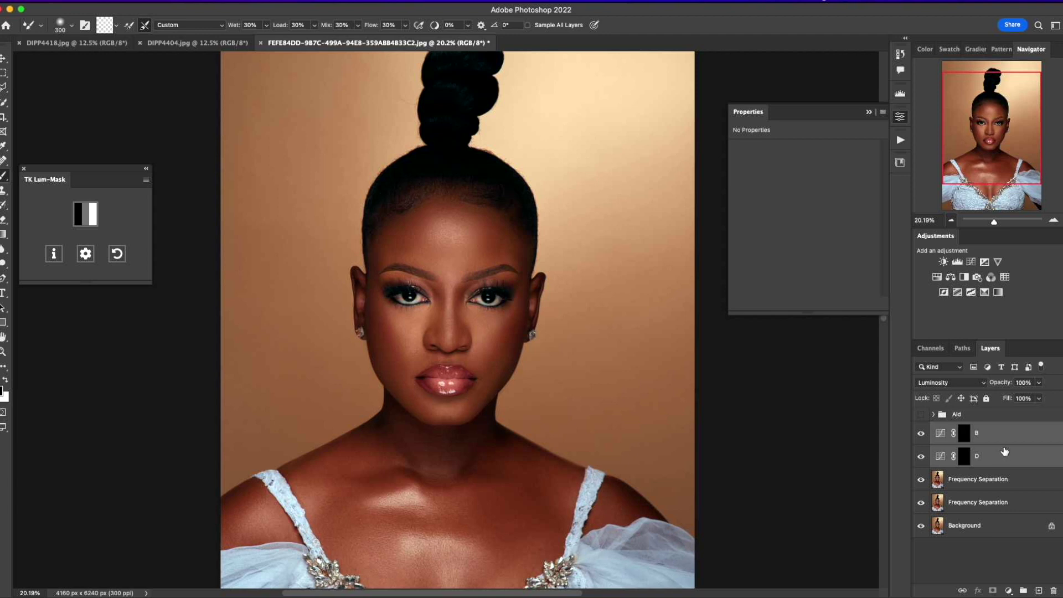
{"action": "key", "text": "ctrl+g"}
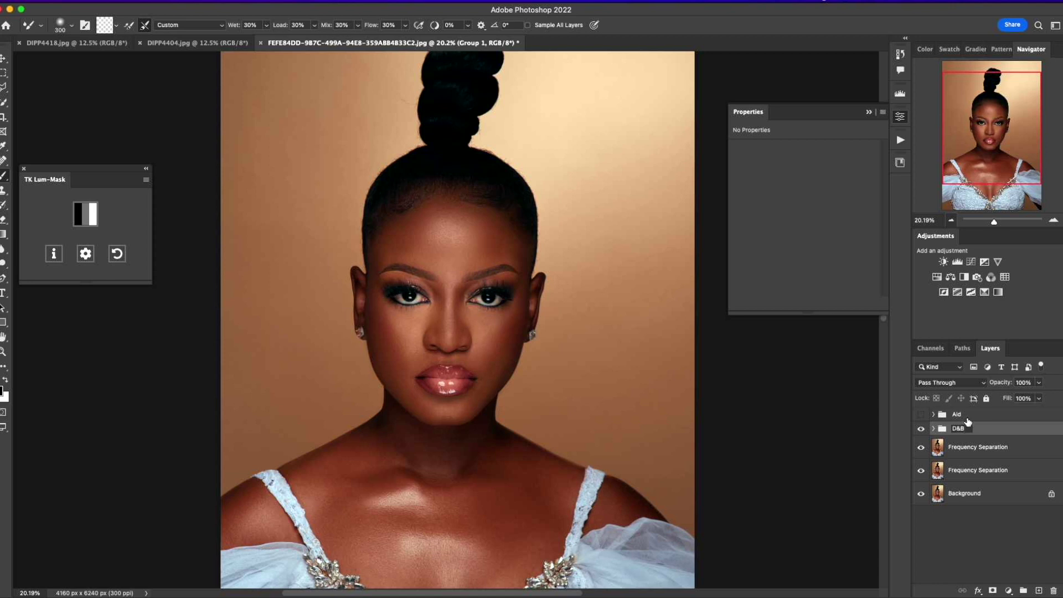
{"action": "key", "text": "Return"}
{"action": "left_click", "coordinate": [934, 430]}
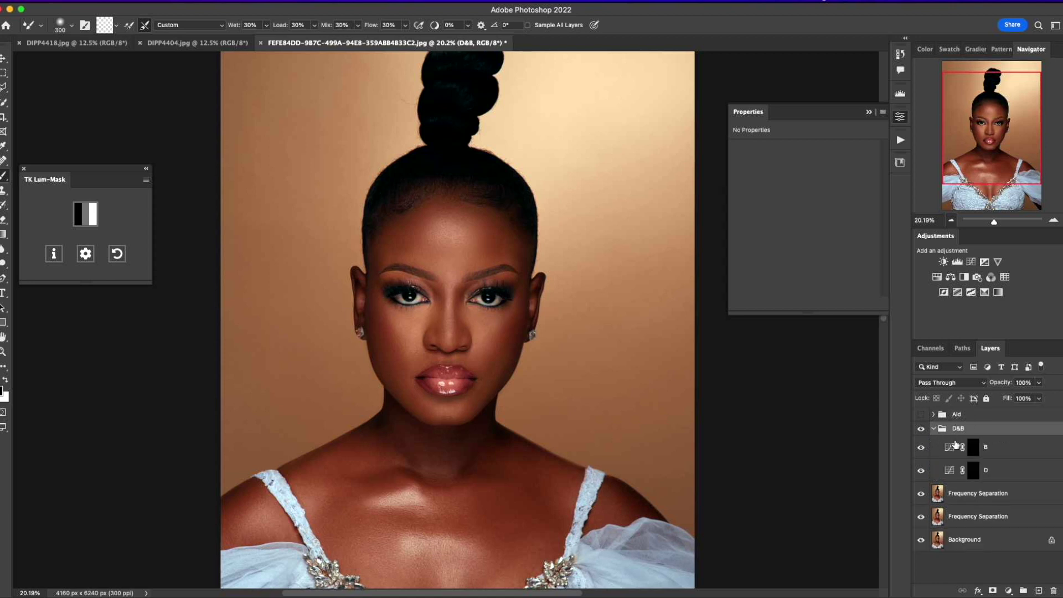
Target the D layer's mask and set up the Brush tool with 80% opacity and a size of 70.
{"action": "left_click", "coordinate": [981, 472]}
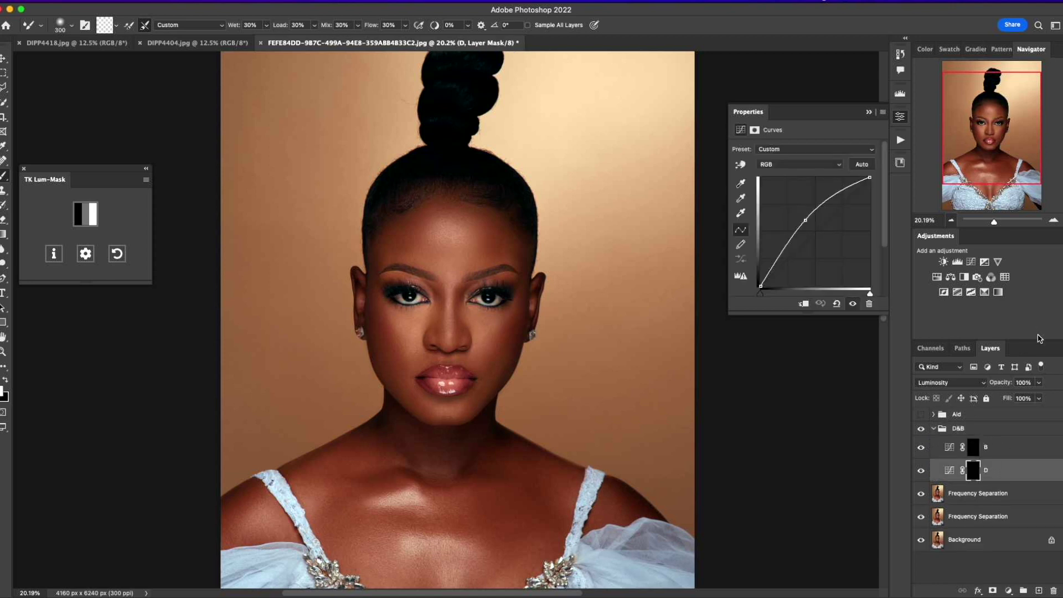
{"action": "right_click", "coordinate": [3, 176]}
{"action": "left_click", "coordinate": [46, 174]}
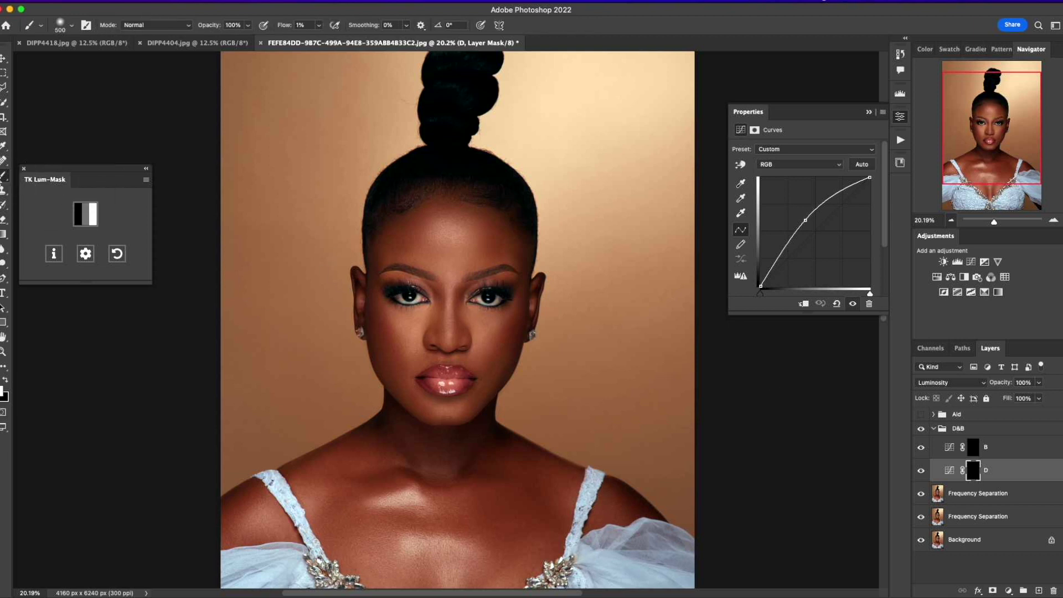
{"action": "right_click", "coordinate": [3, 180]}
{"action": "left_click", "coordinate": [45, 172]}
{"action": "left_click_drag", "start_coordinate": [215, 26], "coordinate": [205, 32]}
{"action": "key", "text": "bracketleft"}
{"action": "key", "text": "bracketleft"}
{"action": "key", "text": "bracketleft"}
{"action": "key", "text": "bracketleft"}
{"action": "key", "text": "bracketleft"}
{"action": "key", "text": "bracketleft"}
{"action": "key", "text": "bracketleft"}
{"action": "key", "text": "bracketleft"}
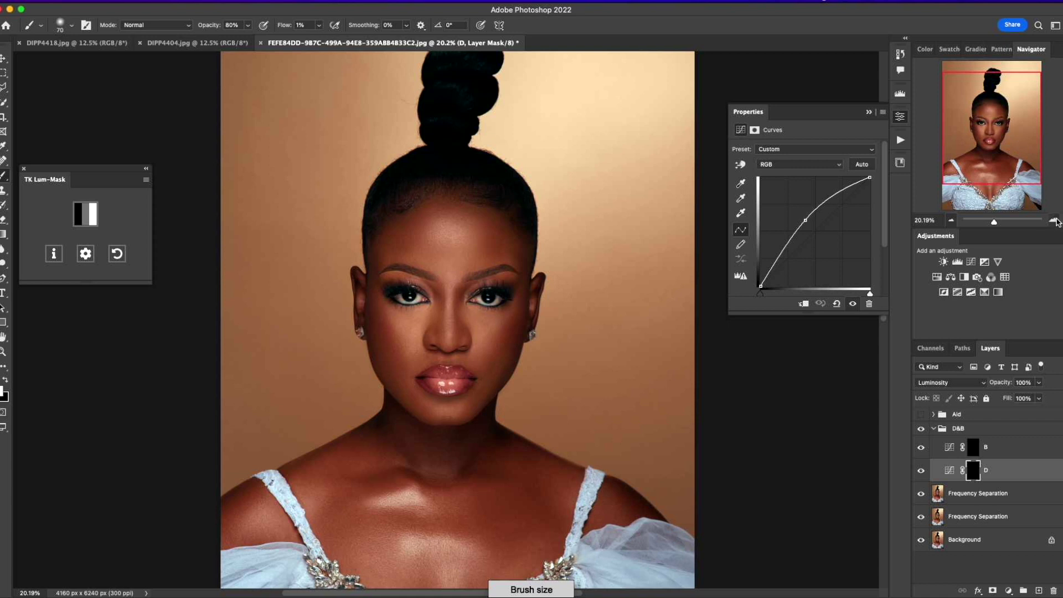
Zoom to 50% and dodge the face and forehead on the D mask, varying the brush size between 40 and 100.
{"action": "left_click", "coordinate": [1054, 221]}
{"action": "left_click", "coordinate": [1054, 220]}
{"action": "left_click", "coordinate": [1054, 221]}
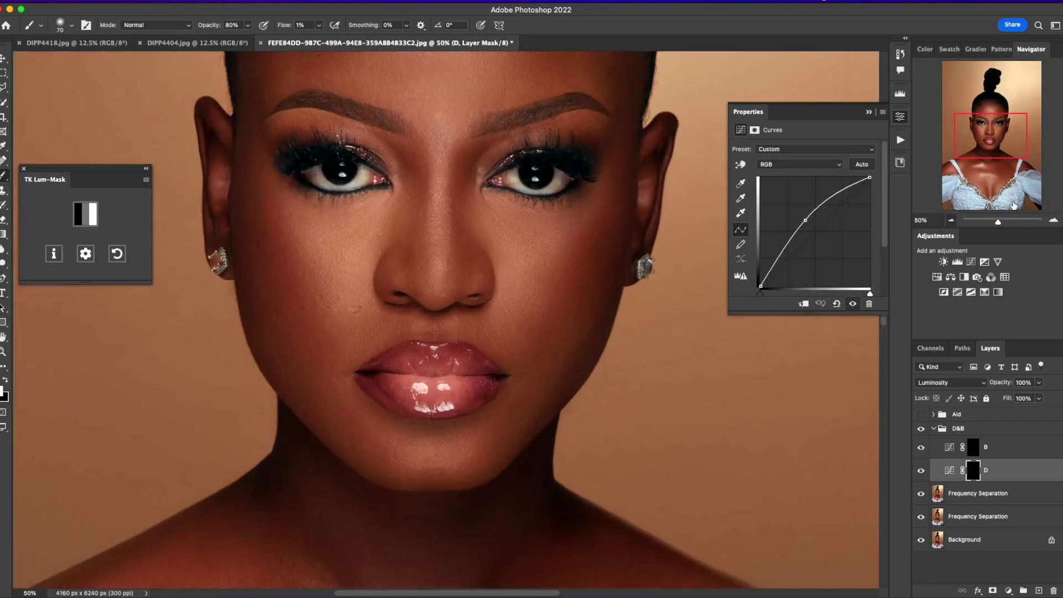
{"action": "key", "text": "bracketleft"}
{"action": "key", "text": "bracketleft"}
{"action": "key", "text": "bracketleft"}
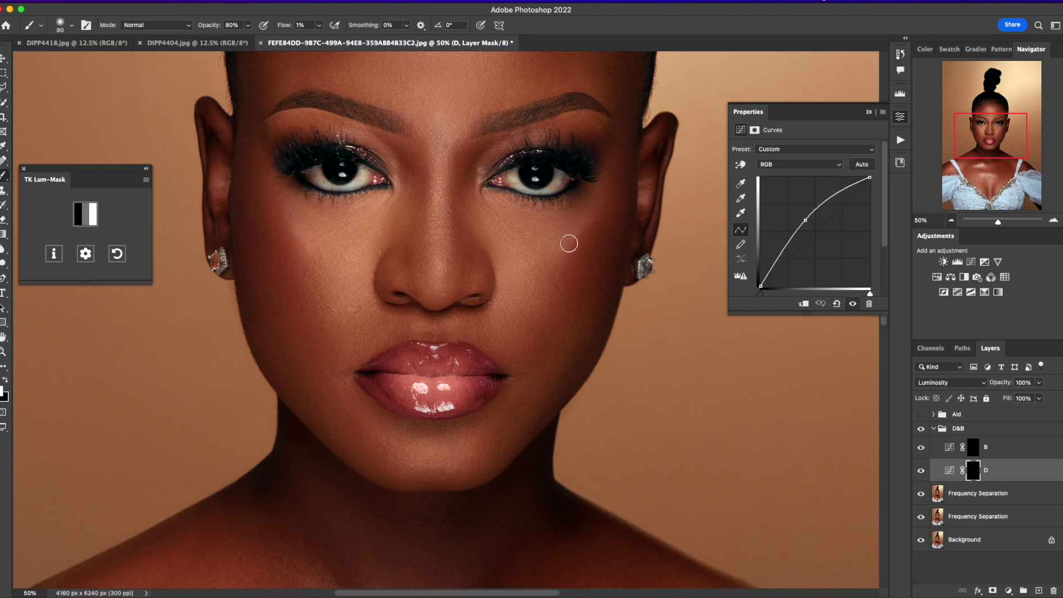
{"action": "left_click_drag", "start_coordinate": [985, 123], "coordinate": [987, 108]}
{"action": "key", "text": "bracketright"}
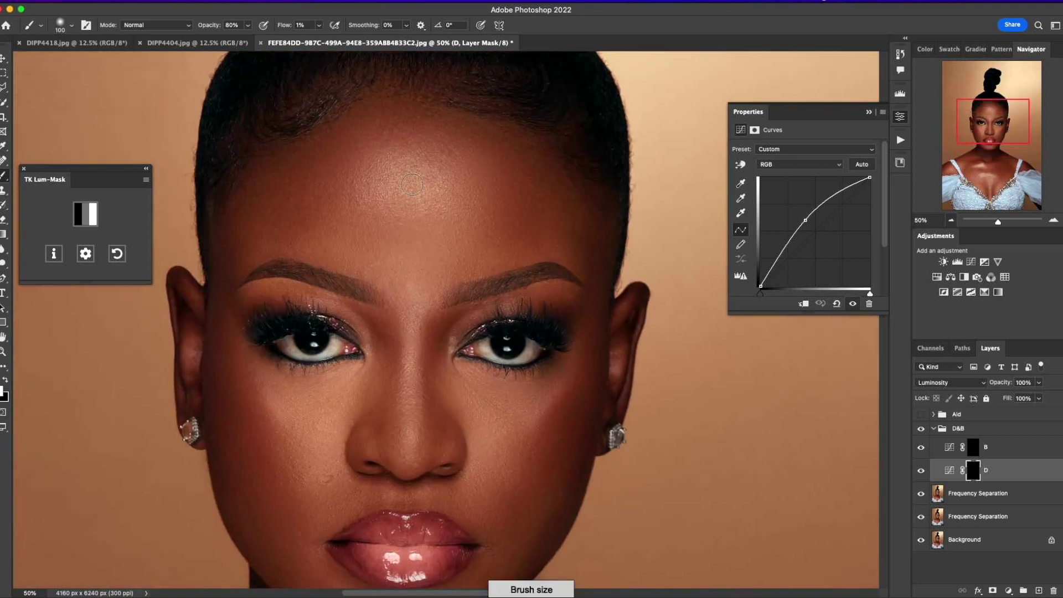
{"action": "key", "text": "bracketleft"}
{"action": "key", "text": "bracketleft"}
{"action": "key", "text": "bracketleft"}
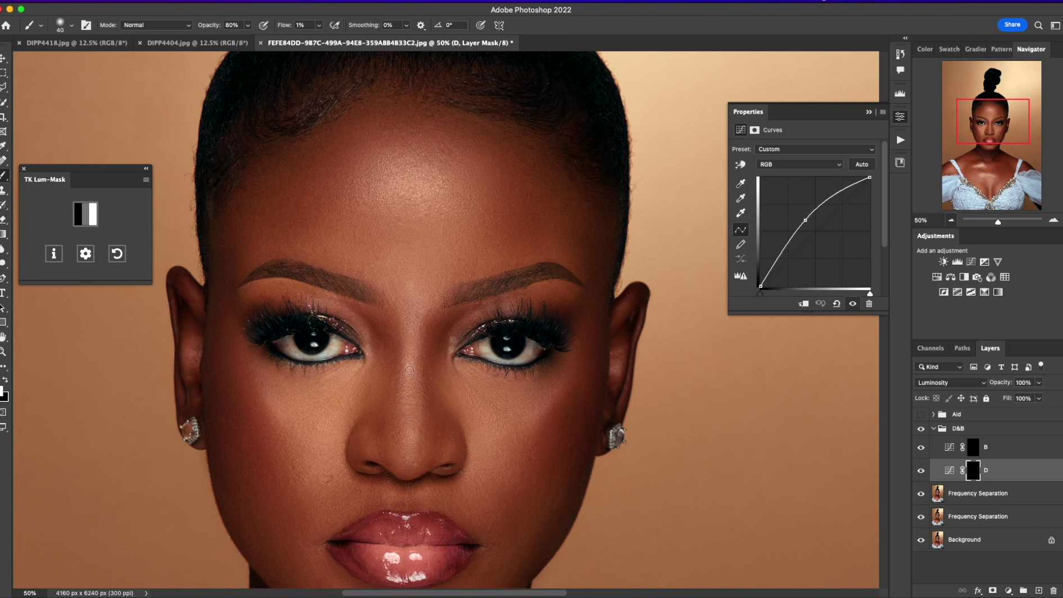
{"action": "key", "text": "bracketright"}
{"action": "key", "text": "bracketright"}
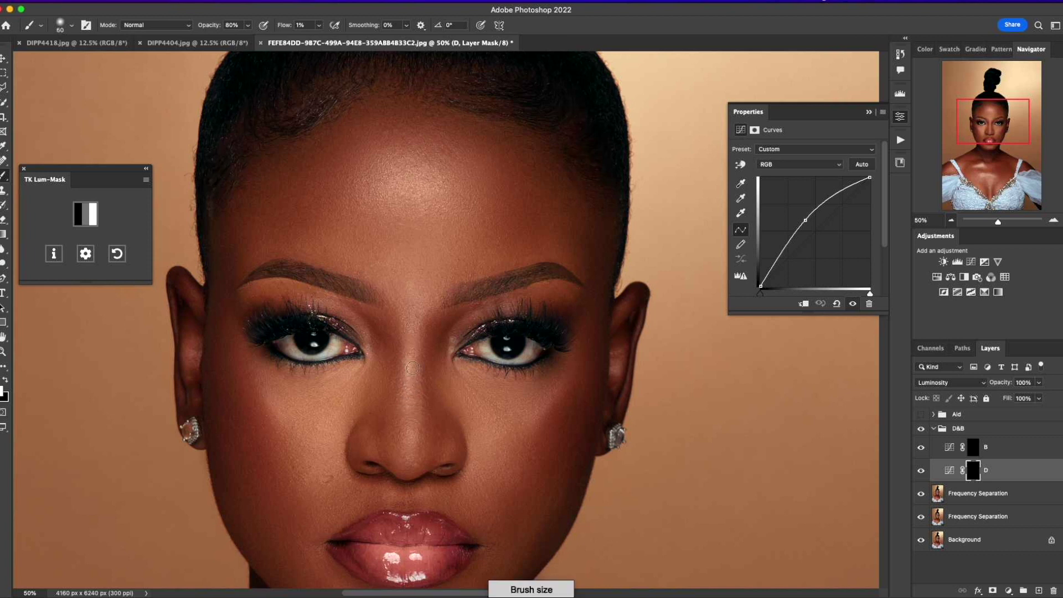
{"action": "key", "text": "bracketright"}
Burn the shading around the nose on the B layer's mask with a size 90 brush, and check the whole portrait.
{"action": "left_click", "coordinate": [973, 448]}
{"action": "key", "text": "bracketright"}
{"action": "key", "text": "bracketright"}
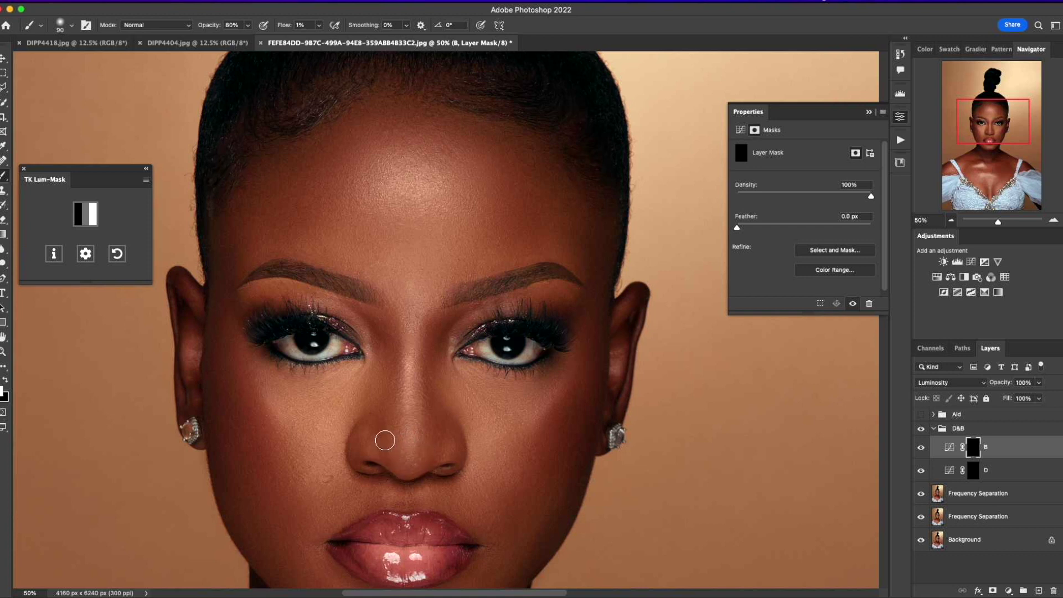
{"action": "left_click", "coordinate": [921, 453]}
{"action": "scroll", "coordinate": [873, 256], "scroll_direction": "down", "scroll_amount": 5}
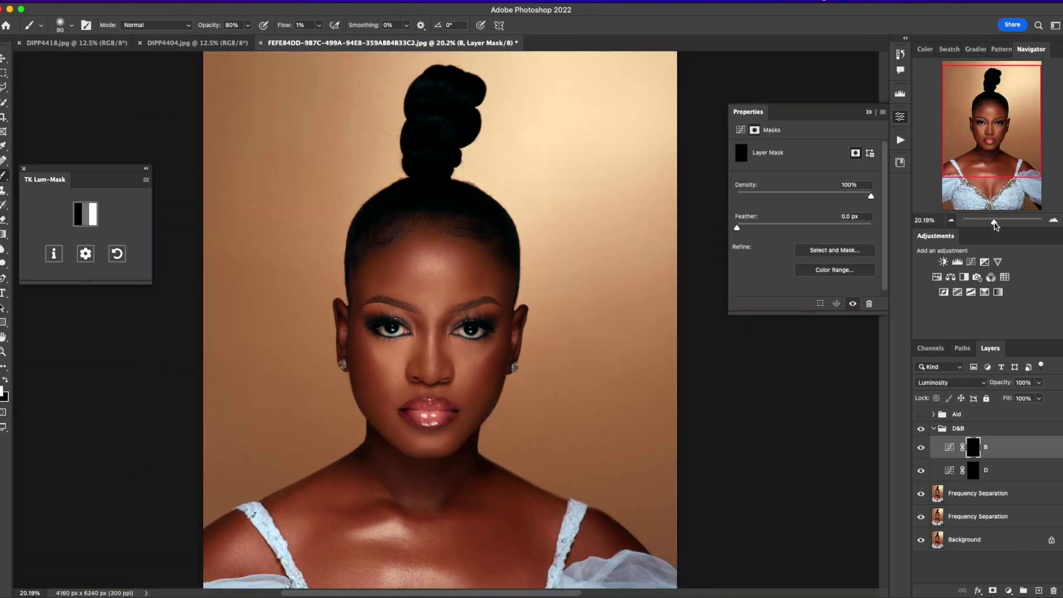
Burn the sides of the face and the neck on the B mask with brush sizes 300 and 175.
{"action": "key", "text": "bracketright"}
{"action": "key", "text": "bracketright"}
{"action": "key", "text": "bracketright"}
{"action": "key", "text": "bracketright"}
{"action": "key", "text": "bracketright"}
{"action": "key", "text": "bracketright"}
{"action": "key", "text": "bracketright"}
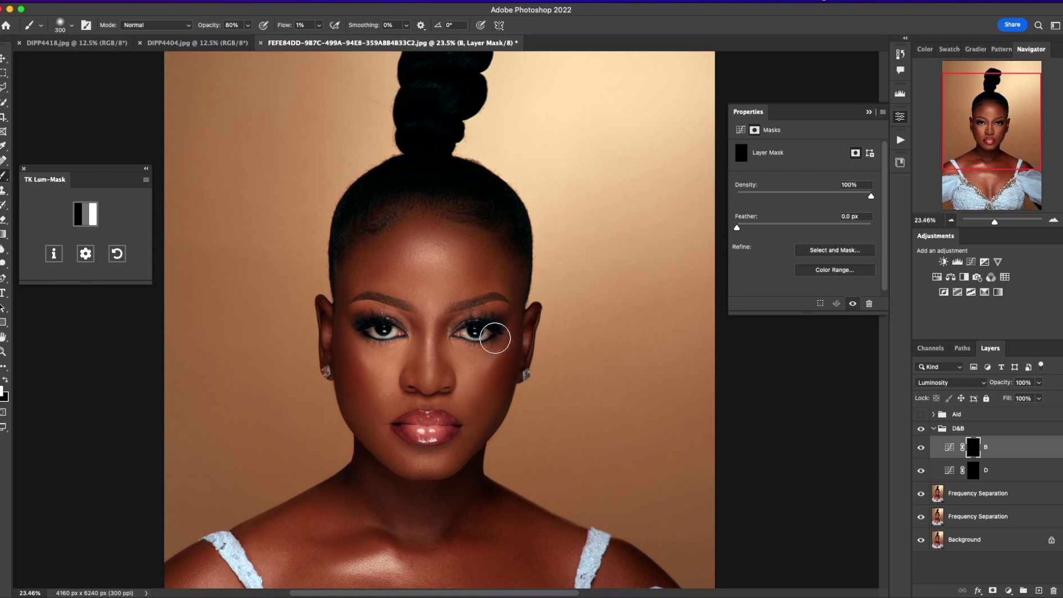
{"action": "key", "text": "bracketright"}
{"action": "key", "text": "bracketright"}
{"action": "key", "text": "bracketleft"}
{"action": "key", "text": "bracketleft"}
{"action": "key", "text": "bracketleft"}
{"action": "key", "text": "bracketleft"}
{"action": "key", "text": "bracketleft"}
{"action": "key", "text": "bracketleft"}
{"action": "key", "text": "bracketleft"}
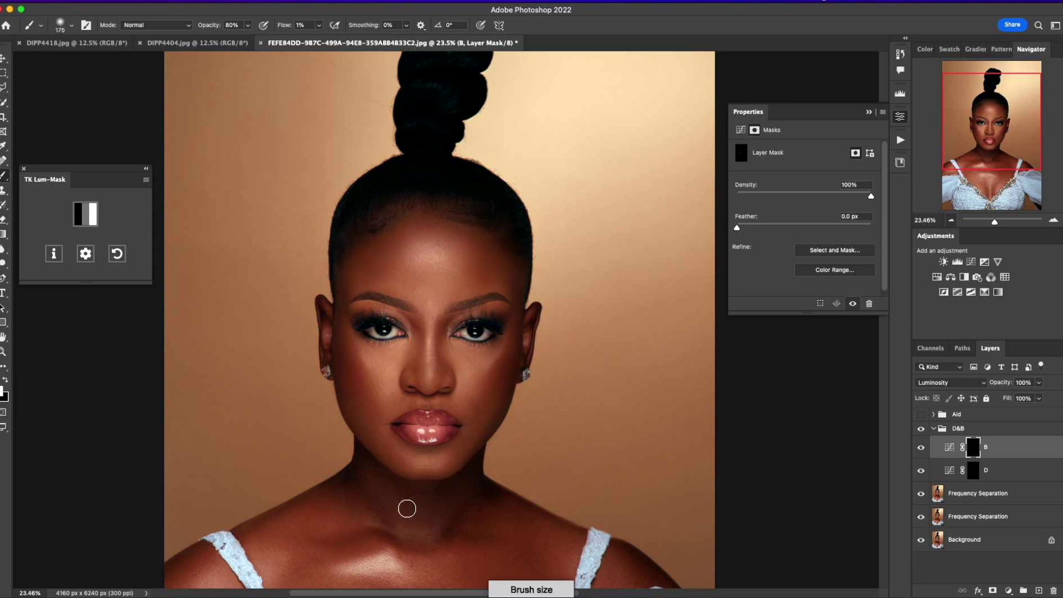
Toggle the D&B group's visibility repeatedly to compare the portrait with and without the dodging and burning.
{"action": "left_click", "coordinate": [923, 429]}
{"action": "left_click", "coordinate": [922, 430]}
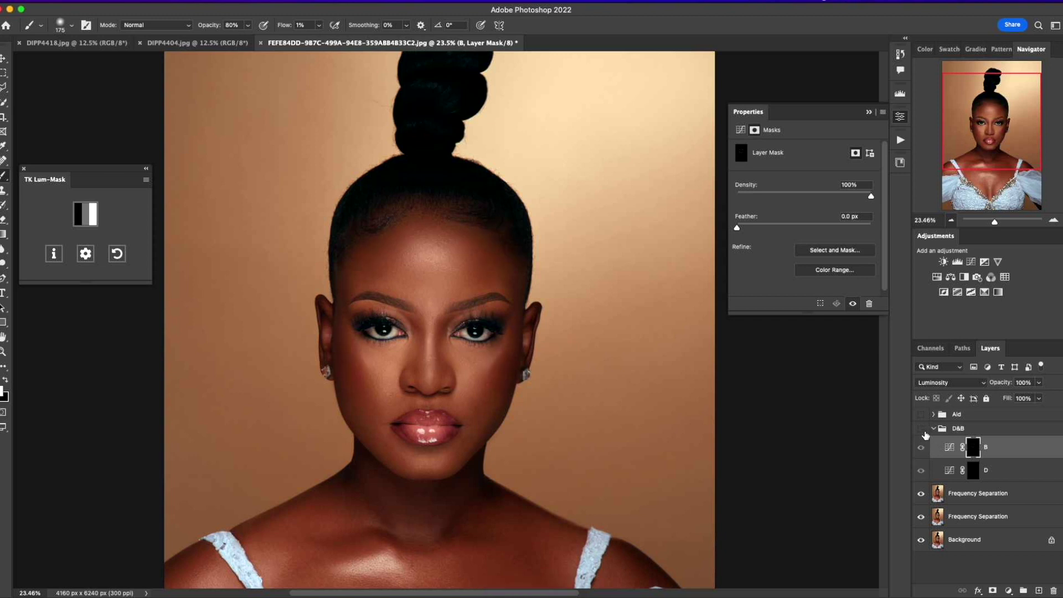
{"action": "left_click", "coordinate": [923, 430]}
{"action": "left_click", "coordinate": [923, 430]}
{"action": "left_click", "coordinate": [923, 430]}
{"action": "left_click", "coordinate": [922, 430]}
{"action": "left_click", "coordinate": [922, 430]}
{"action": "left_click", "coordinate": [923, 430]}
{"action": "left_click", "coordinate": [923, 430]}
Run the Simple Frequency Separation action above the top Frequency Separation layer with a Gaussian Blur radius of 4.2 pixels.
{"action": "left_click_drag", "start_coordinate": [988, 150], "coordinate": [991, 171]}
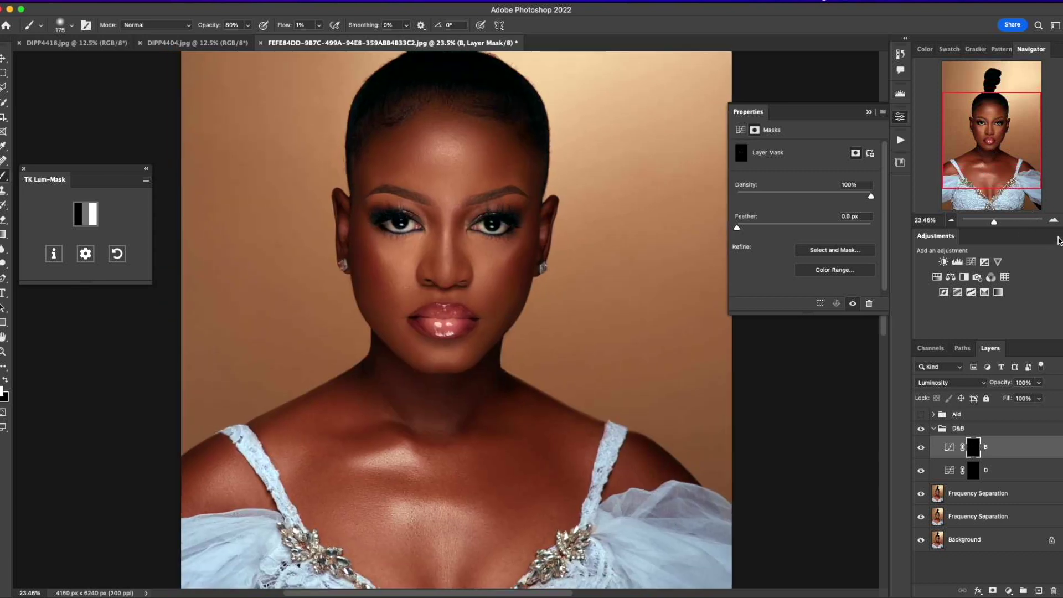
{"action": "left_click", "coordinate": [1054, 220]}
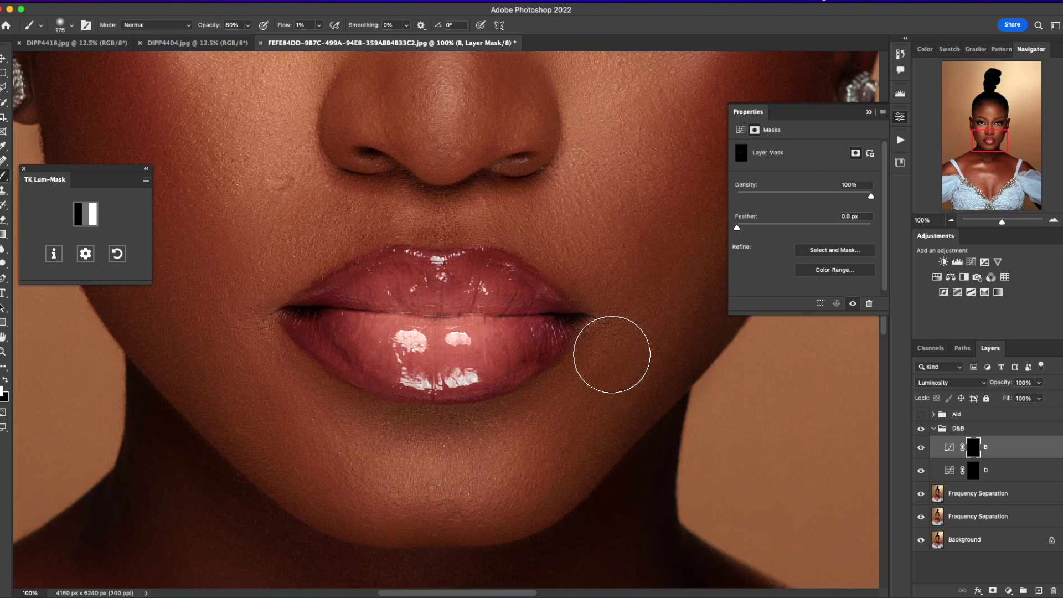
{"action": "left_click", "coordinate": [988, 498]}
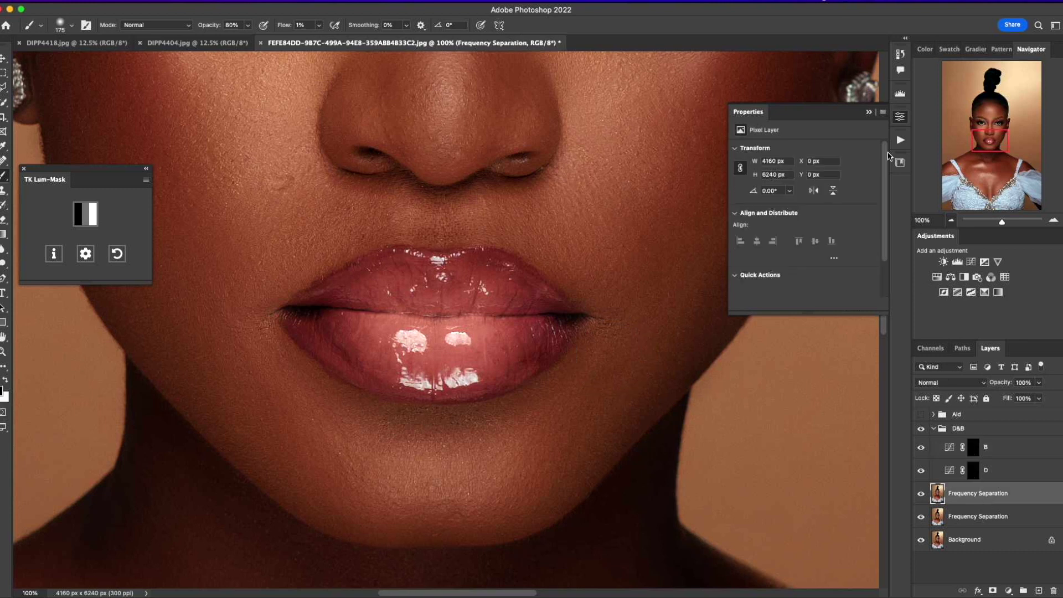
{"action": "left_click", "coordinate": [900, 140]}
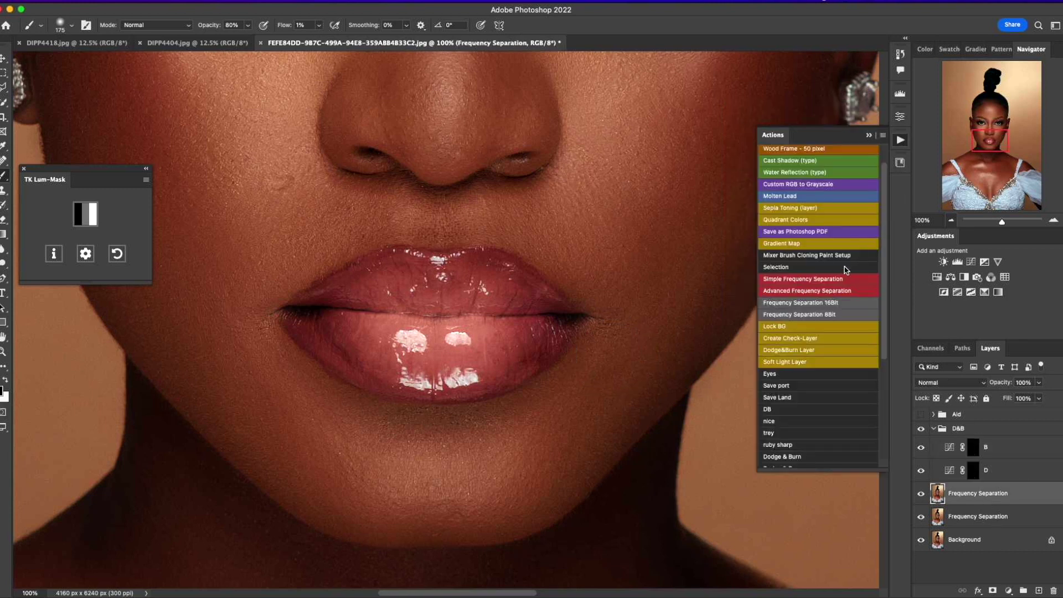
{"action": "left_click", "coordinate": [828, 280]}
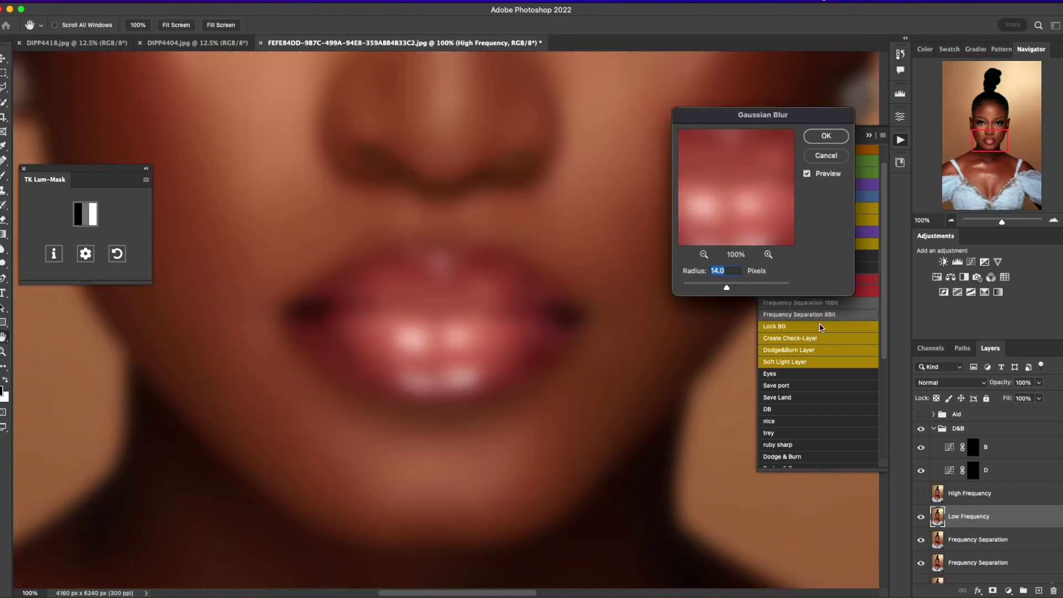
{"action": "left_click_drag", "start_coordinate": [729, 292], "coordinate": [711, 299]}
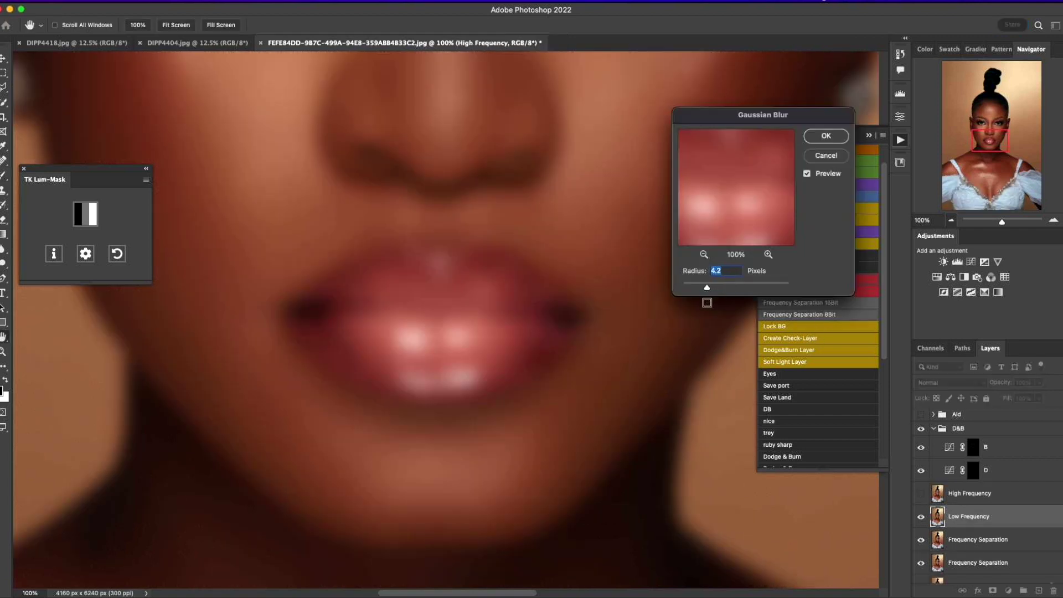
{"action": "left_click", "coordinate": [826, 137]}
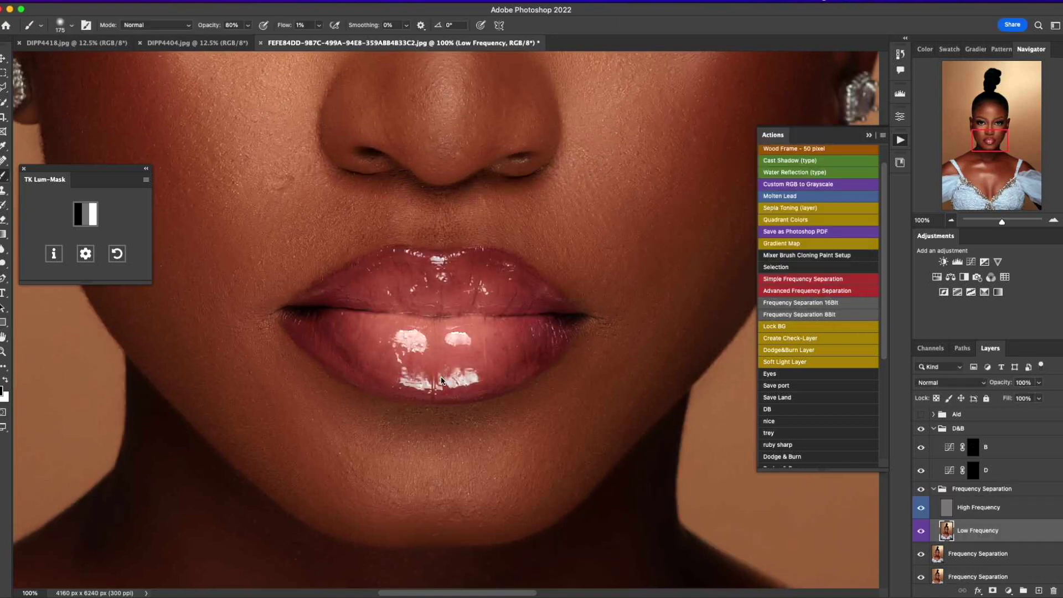
Smooth the uneven tones of the lips on the Low Frequency layer with the Mixer Brush, reducing its size through 90 and 60 to 50.
{"action": "right_click", "coordinate": [2, 178]}
{"action": "left_click", "coordinate": [45, 209]}
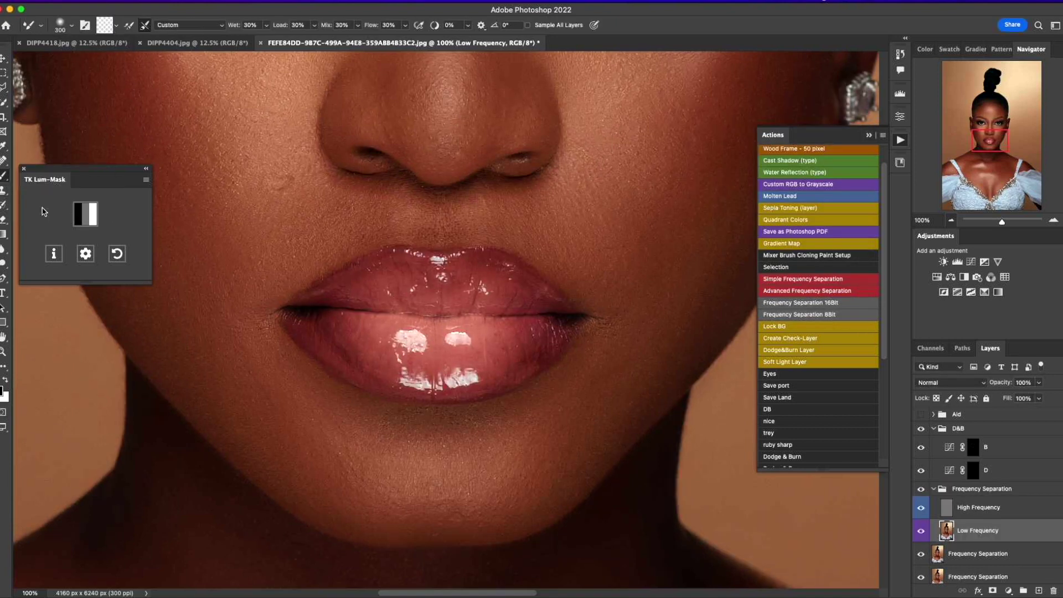
{"action": "key", "text": "bracketleft"}
{"action": "key", "text": "bracketleft"}
{"action": "key", "text": "bracketleft"}
{"action": "key", "text": "bracketleft"}
{"action": "key", "text": "bracketleft"}
{"action": "key", "text": "bracketleft"}
{"action": "key", "text": "bracketleft"}
{"action": "key", "text": "bracketleft"}
{"action": "key", "text": "bracketleft"}
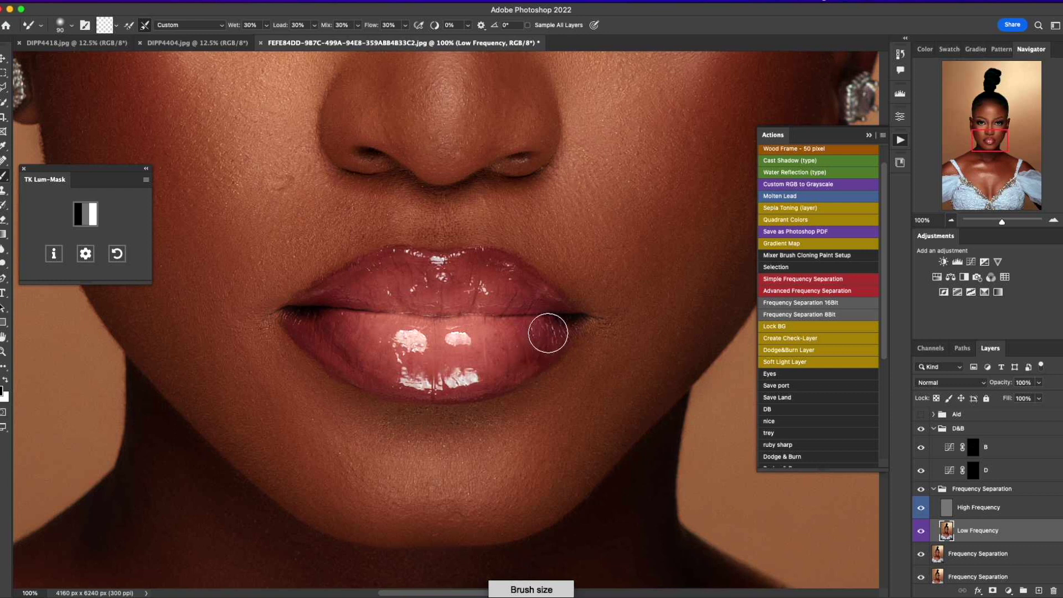
{"action": "key", "text": "bracketleft"}
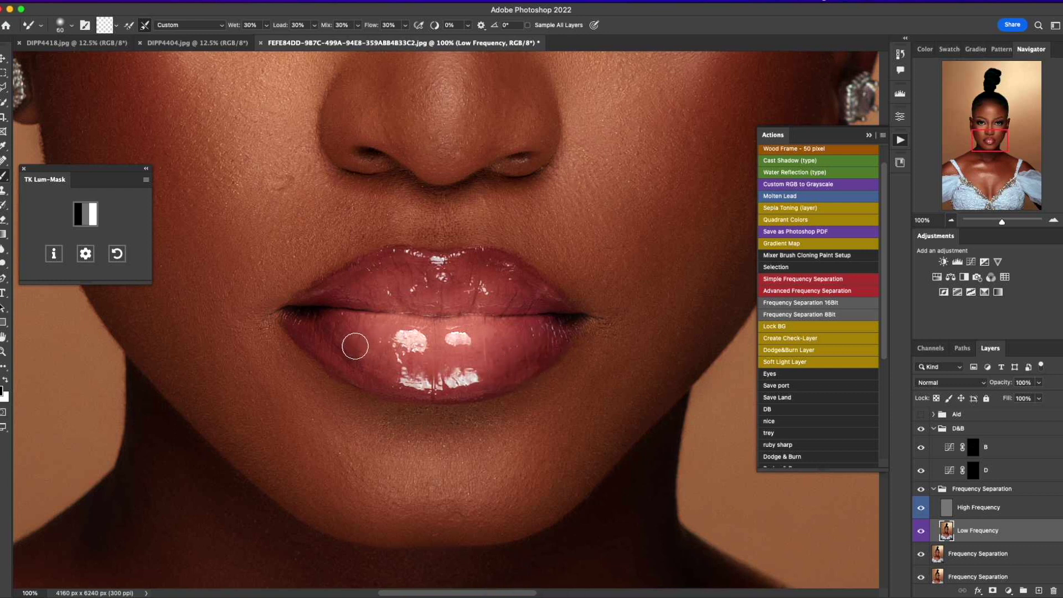
{"action": "key", "text": "bracketright"}
{"action": "key", "text": "bracketleft"}
{"action": "key", "text": "bracketleft"}
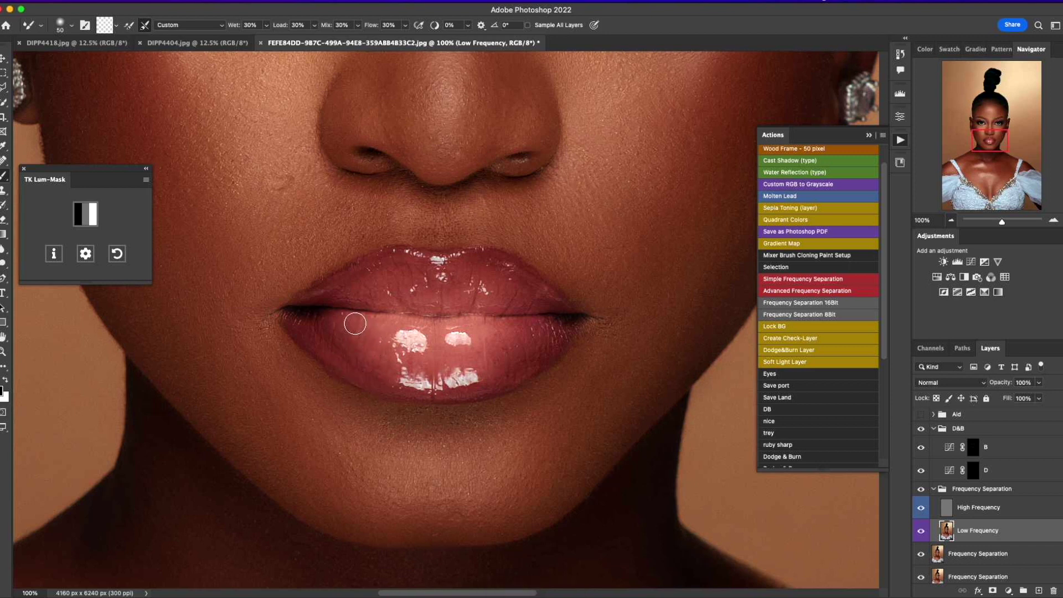
Toggle the Frequency Separation group's visibility to compare the lips before and after smoothing.
{"action": "left_click", "coordinate": [922, 490]}
{"action": "left_click", "coordinate": [922, 489]}
{"action": "left_click", "coordinate": [921, 489]}
{"action": "left_click", "coordinate": [922, 489]}
Refine the lips and their edges on the Low Frequency layer with the Mixer Brush at sizes 35, 15 and 25.
{"action": "key", "text": "bracketleft"}
{"action": "key", "text": "bracketright"}
{"action": "key", "text": "bracketleft"}
{"action": "key", "text": "bracketleft"}
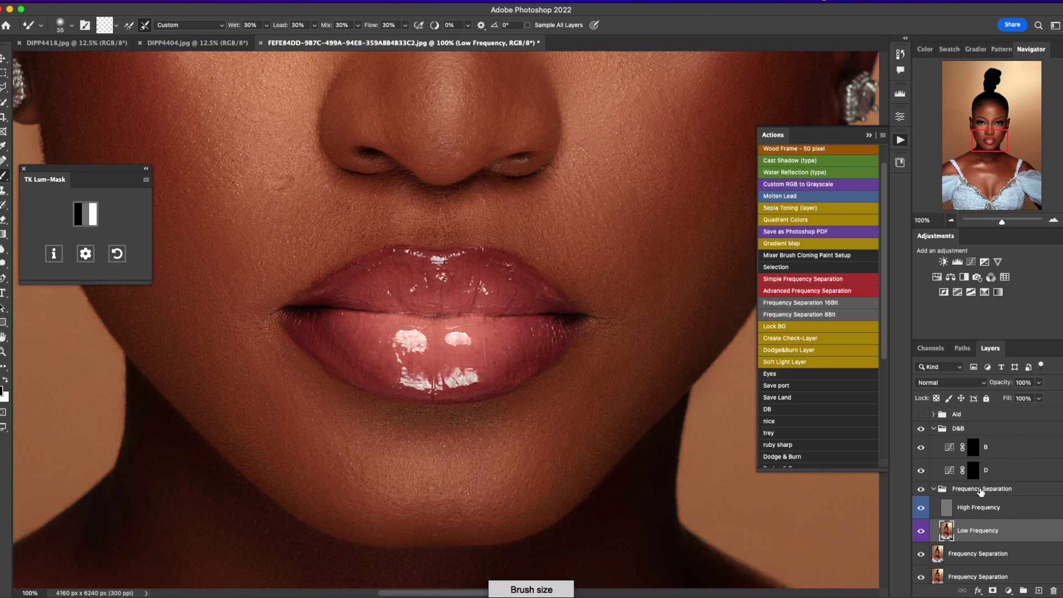
{"action": "left_click", "coordinate": [921, 491]}
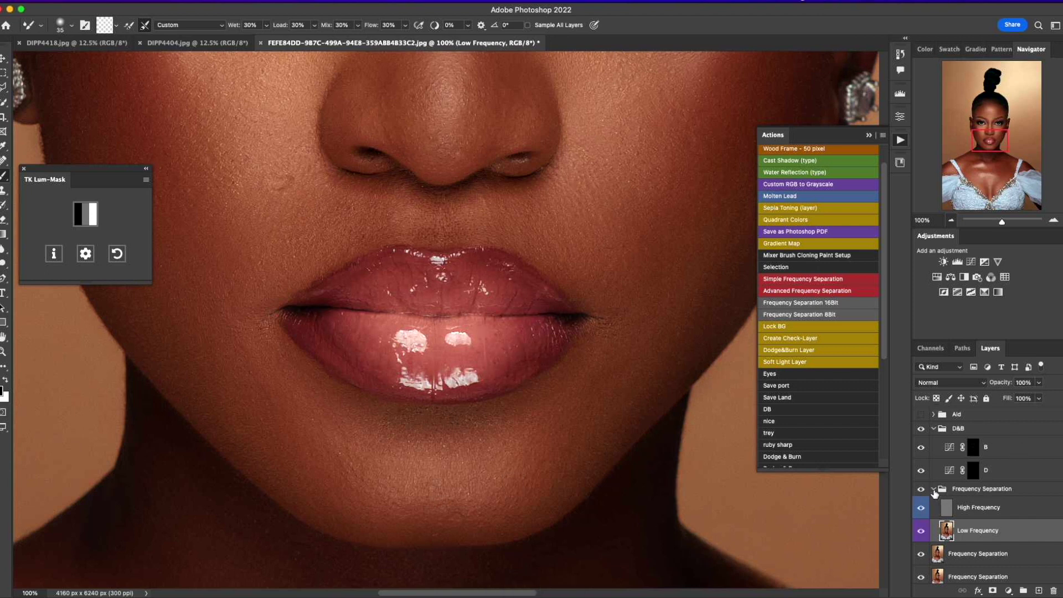
{"action": "left_click", "coordinate": [935, 489]}
{"action": "left_click", "coordinate": [935, 490]}
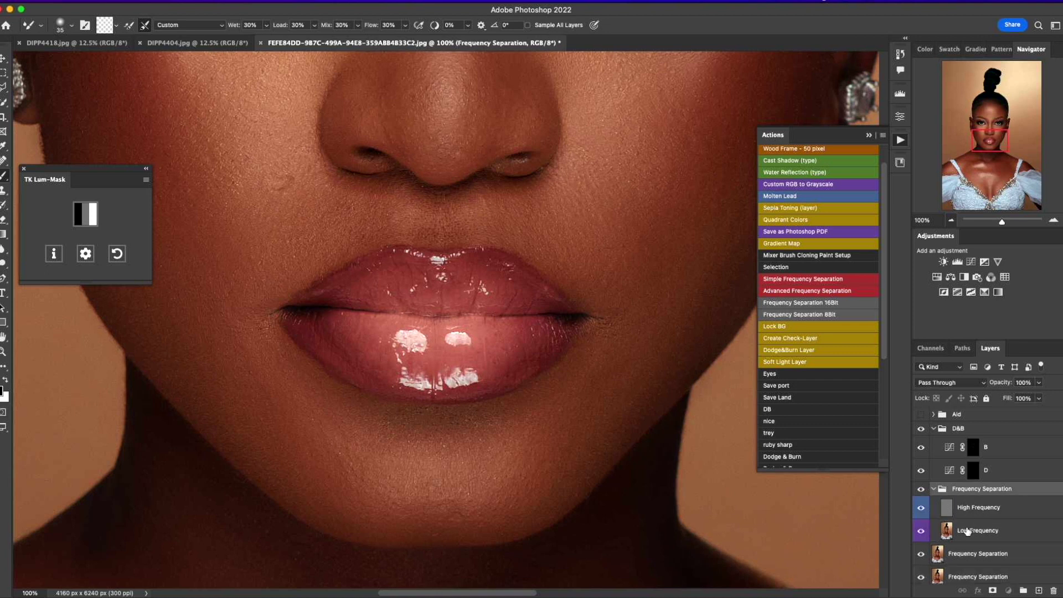
{"action": "left_click", "coordinate": [967, 531]}
{"action": "key", "text": "bracketleft"}
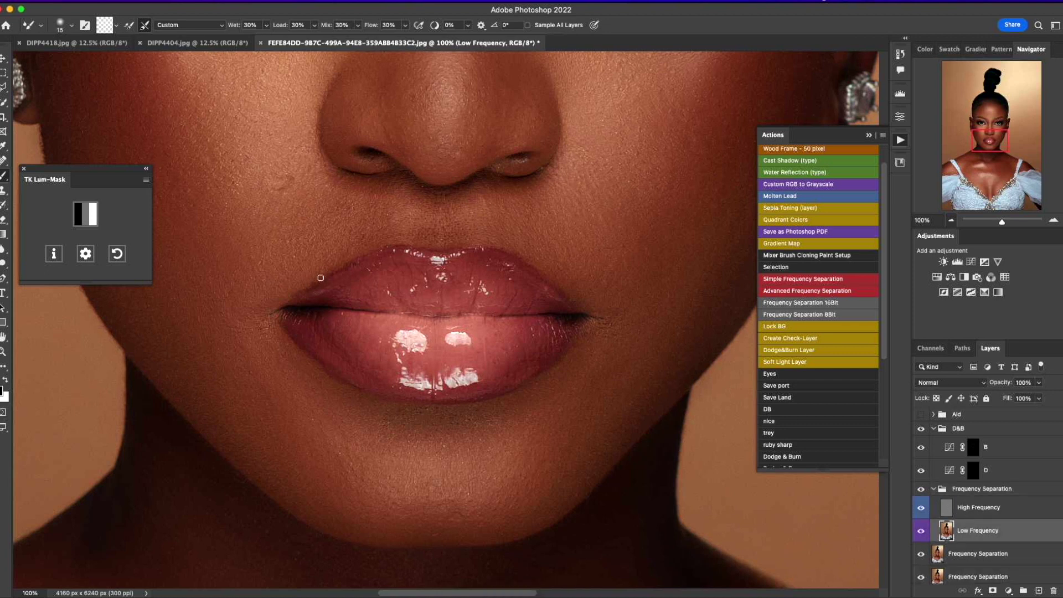
{"action": "key", "text": "bracketright"}
{"action": "key", "text": "bracketright"}
Compare the whole portrait with and without the new Frequency Separation group.
{"action": "left_click_drag", "start_coordinate": [1000, 224], "coordinate": [995, 224]}
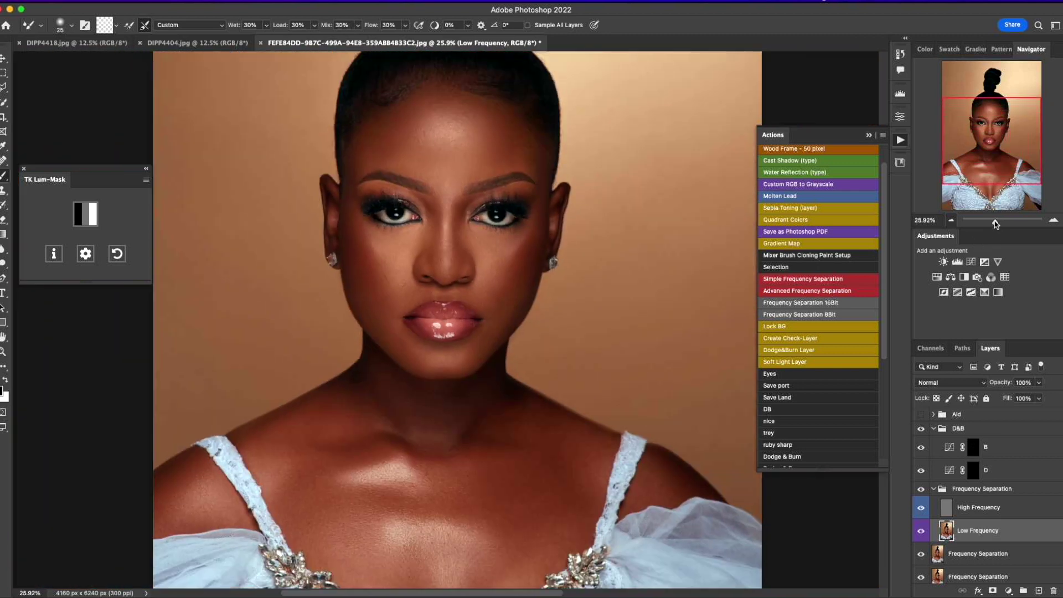
{"action": "left_click", "coordinate": [921, 492]}
{"action": "left_click_drag", "start_coordinate": [994, 224], "coordinate": [990, 222]}
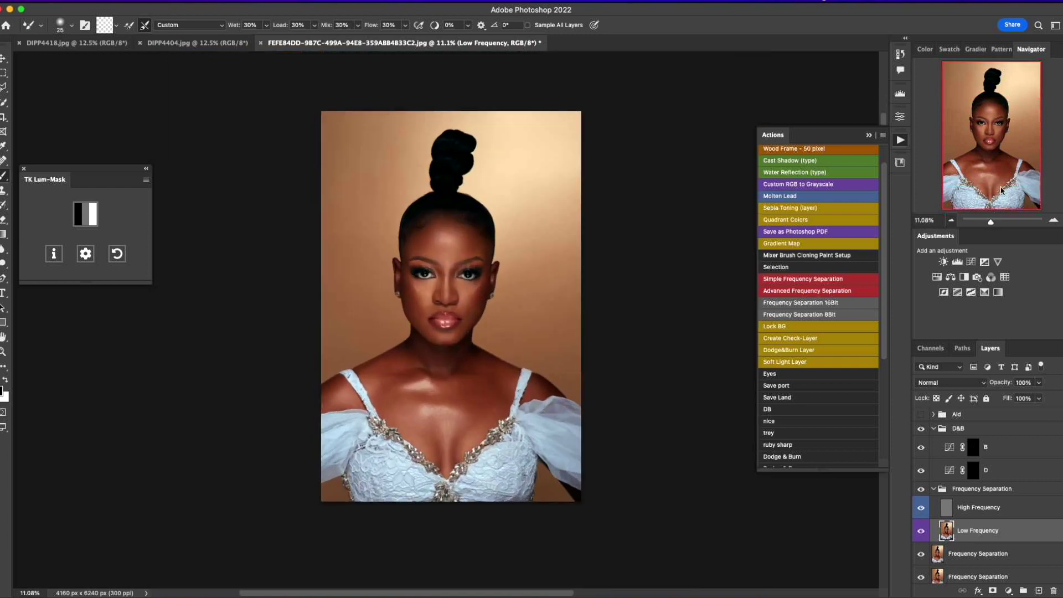
Merge the Frequency Separation group, combine all three Frequency Separation layers into one, and collapse the D&B group.
{"action": "left_click", "coordinate": [970, 490]}
{"action": "key", "text": "super+e"}
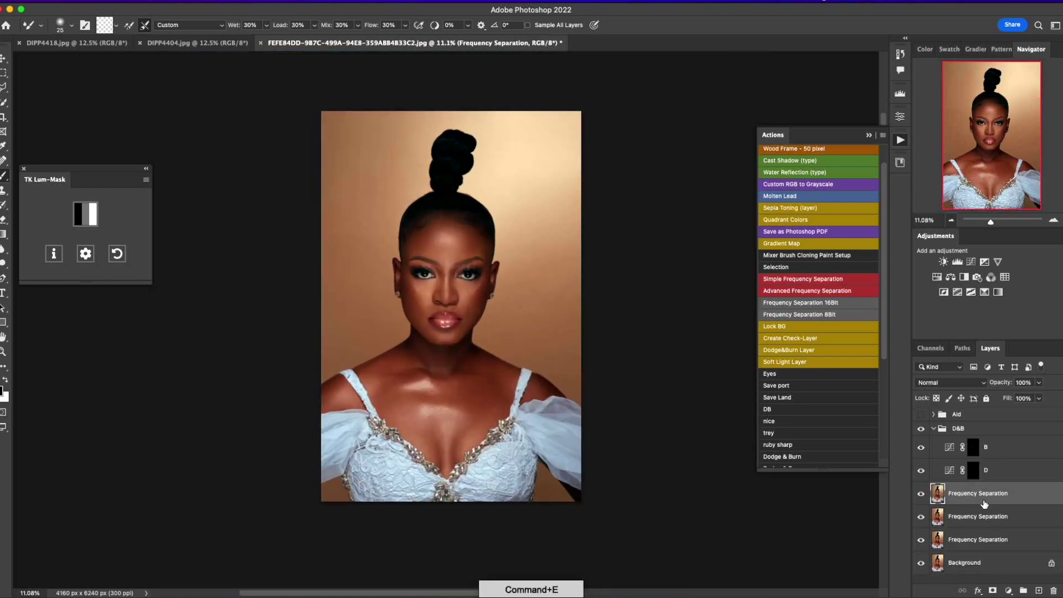
{"action": "left_click", "coordinate": [1001, 542], "text": "shift"}
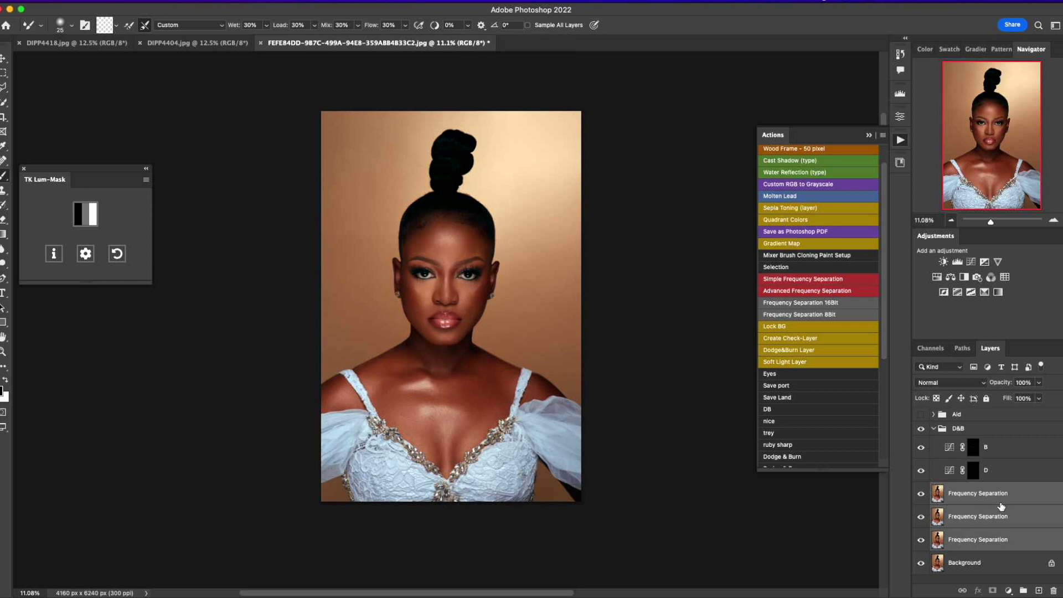
{"action": "key", "text": "super+e"}
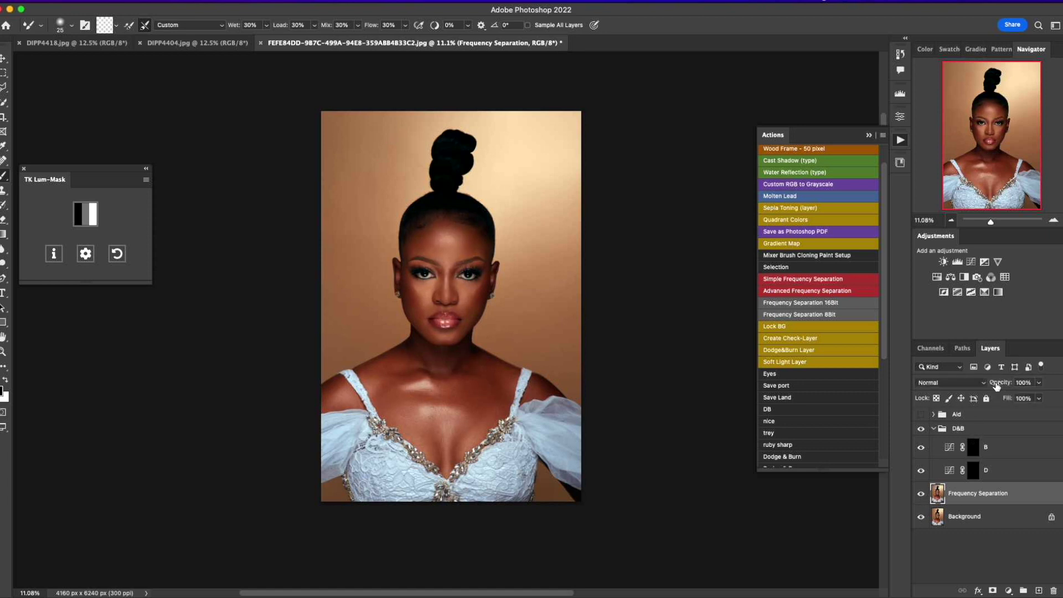
{"action": "left_click", "coordinate": [933, 429]}
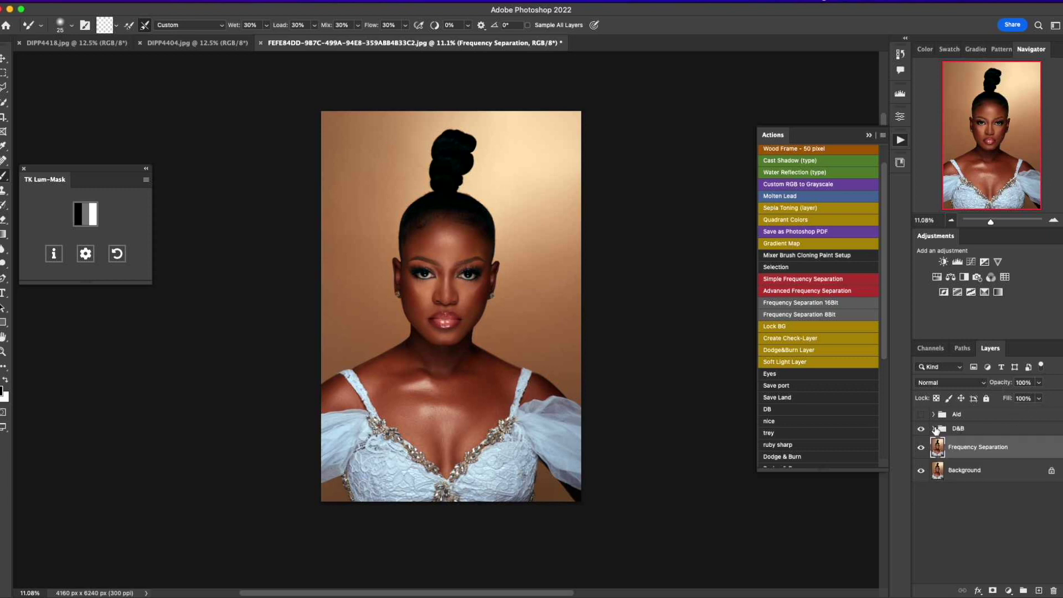
{"action": "left_click", "coordinate": [4, 119]}
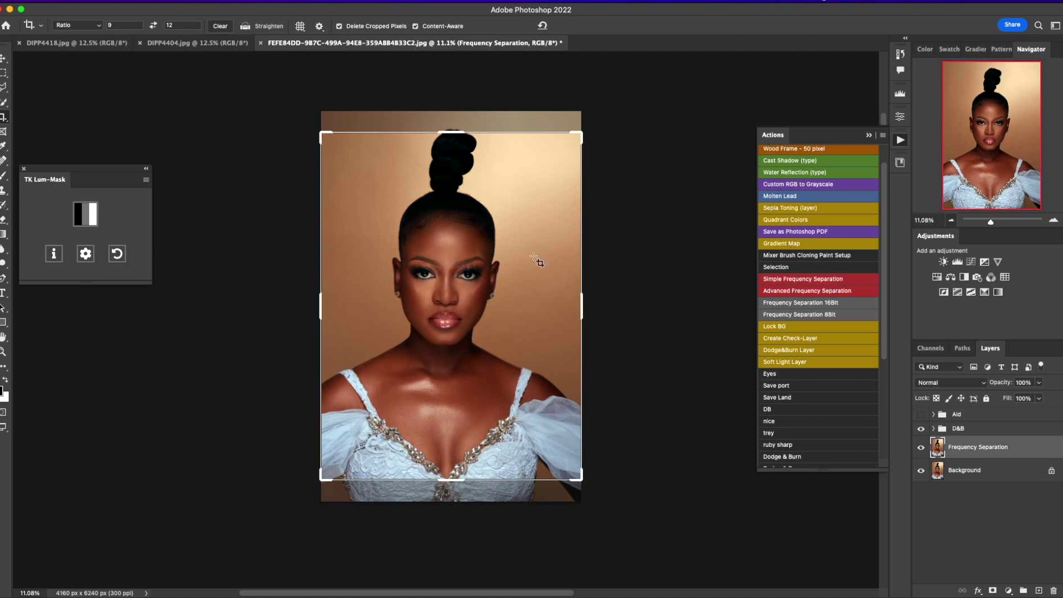
{"action": "left_click_drag", "start_coordinate": [540, 263], "coordinate": [516, 246]}
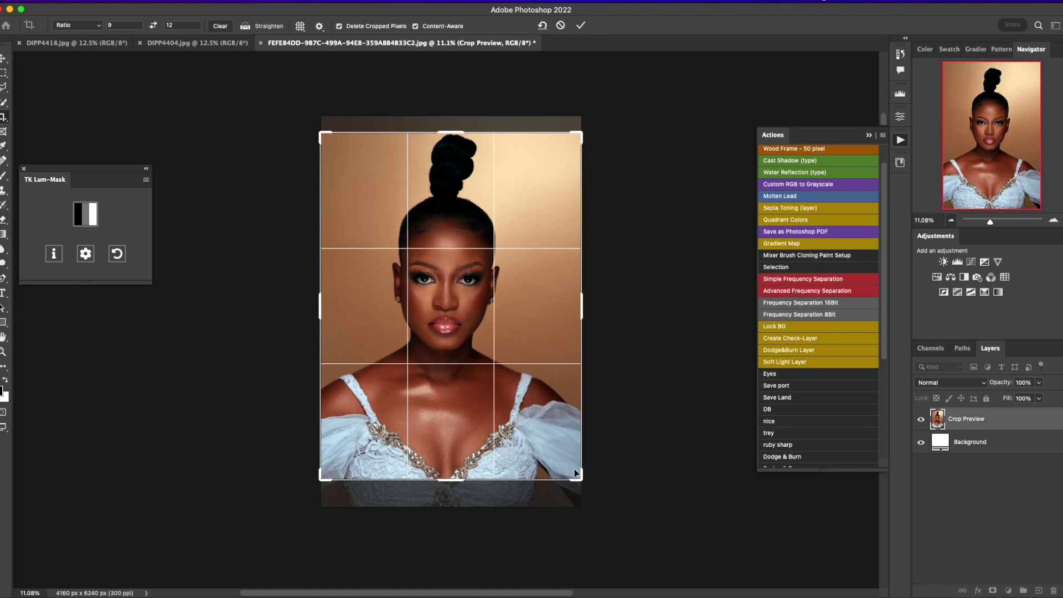
{"action": "left_click_drag", "start_coordinate": [581, 479], "coordinate": [581, 454]}
{"action": "left_click", "coordinate": [562, 26]}
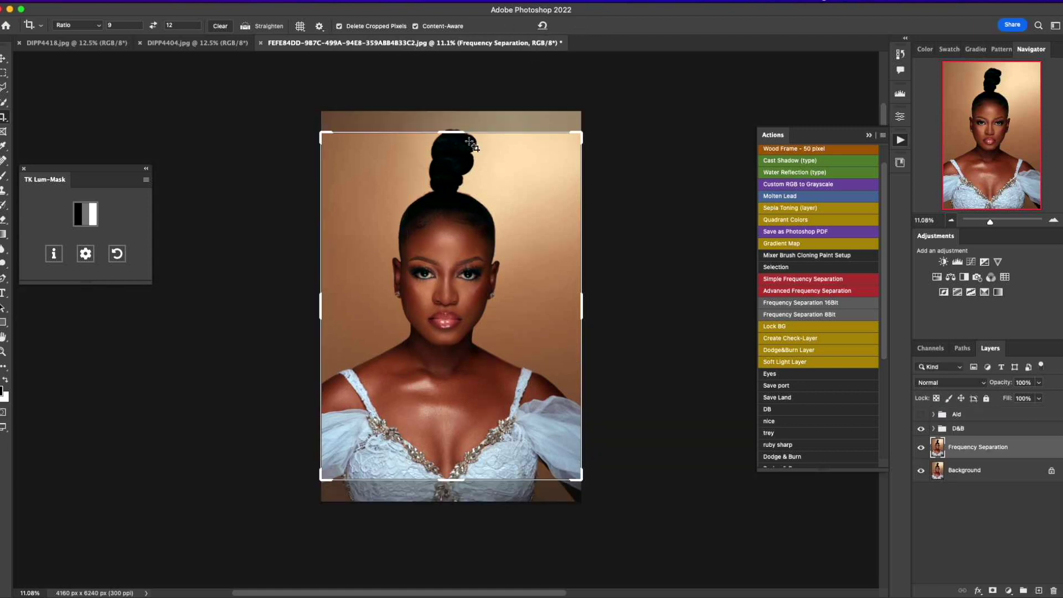
{"action": "key", "text": "v"}
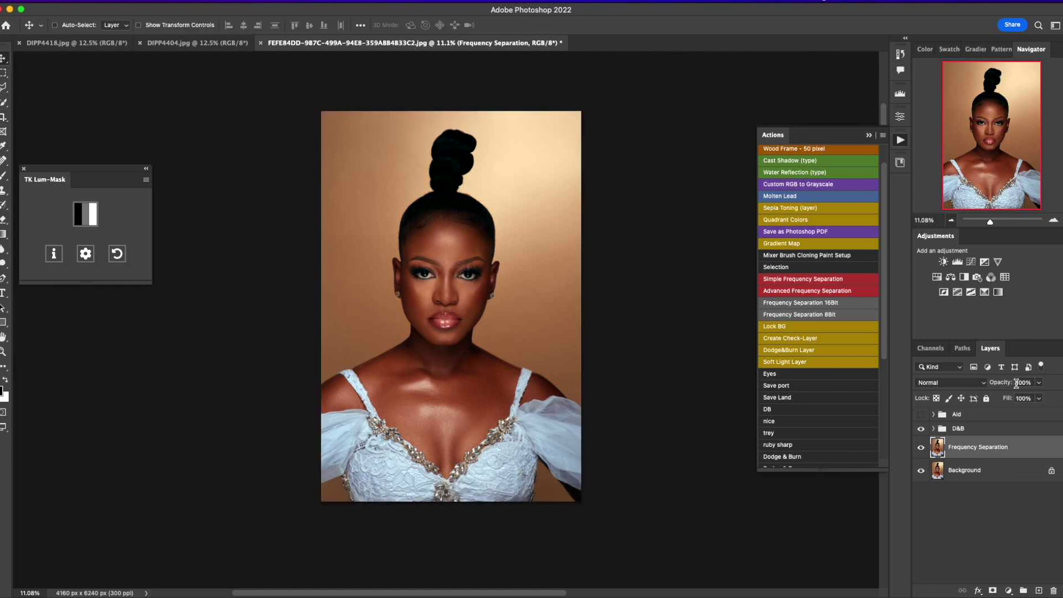
Duplicate the Frequency Separation layer and open the Liquify filter on the copy.
{"action": "left_click", "coordinate": [1054, 220]}
{"action": "left_click", "coordinate": [1053, 220]}
{"action": "left_click", "coordinate": [1053, 220]}
{"action": "left_click", "coordinate": [1054, 219]}
{"action": "left_click_drag", "start_coordinate": [1004, 109], "coordinate": [1004, 69]}
{"action": "key", "text": "super+j"}
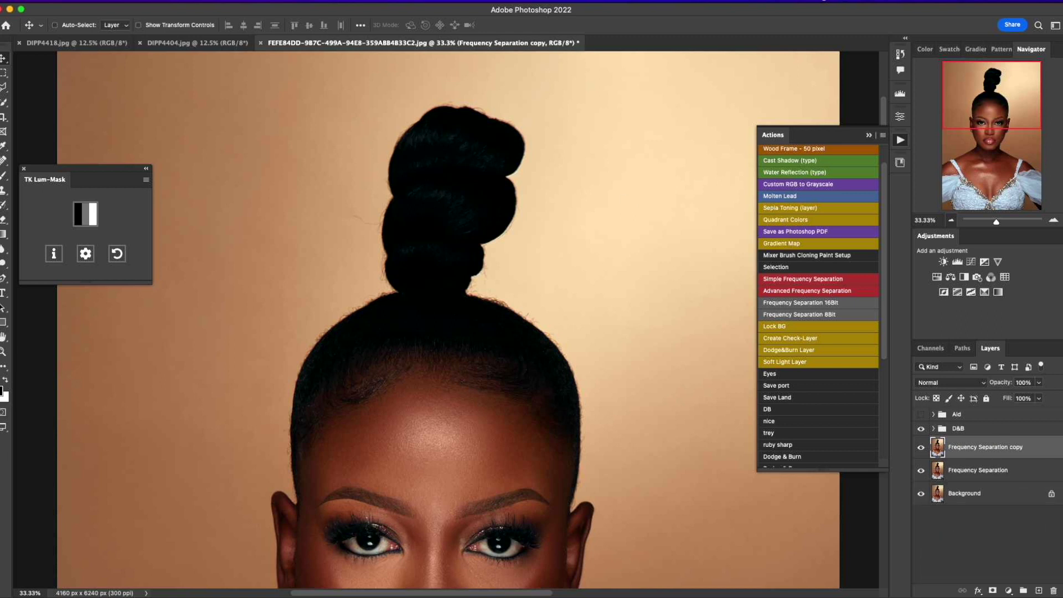
{"action": "left_click", "coordinate": [249, 1]}
{"action": "left_click", "coordinate": [289, 100]}
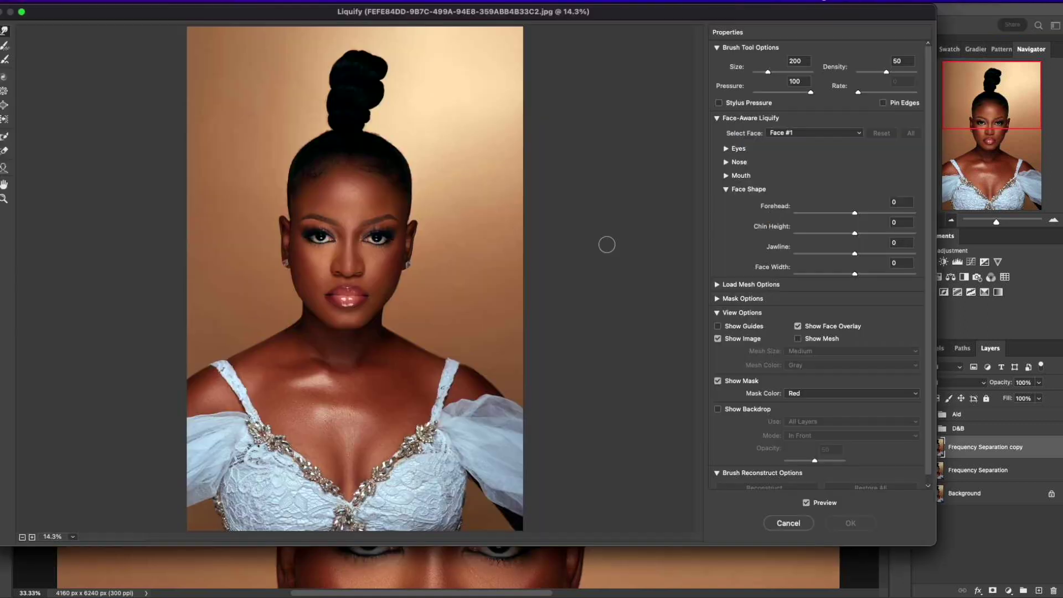
Round the lowest hair roll and tidy the notch above it with the Forward Warp brush at sizes 125 to 175.
{"action": "left_click_drag", "start_coordinate": [658, 11], "coordinate": [723, 53]}
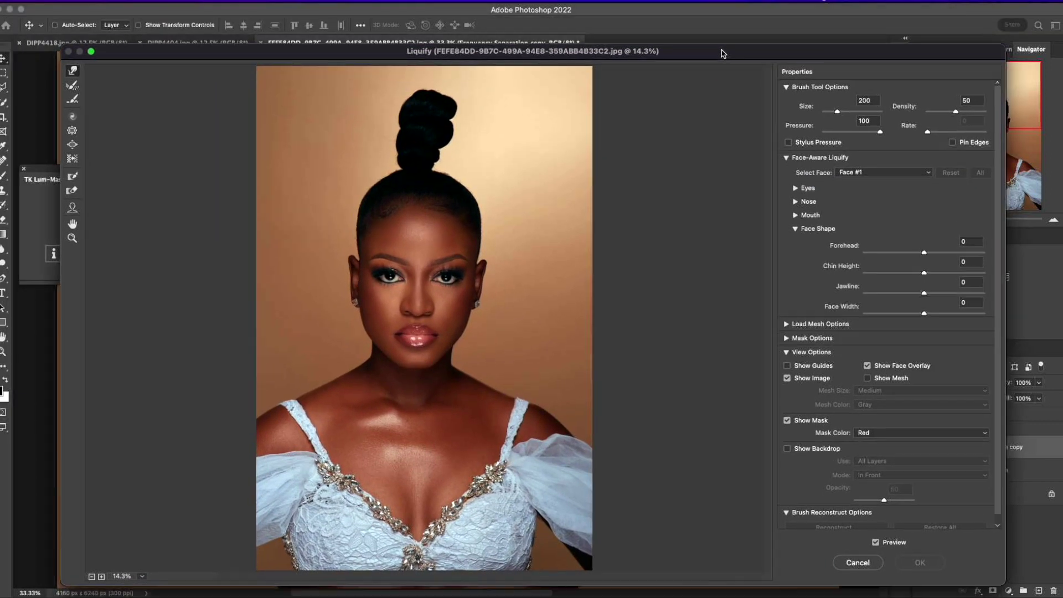
{"action": "key", "text": "super+equal"}
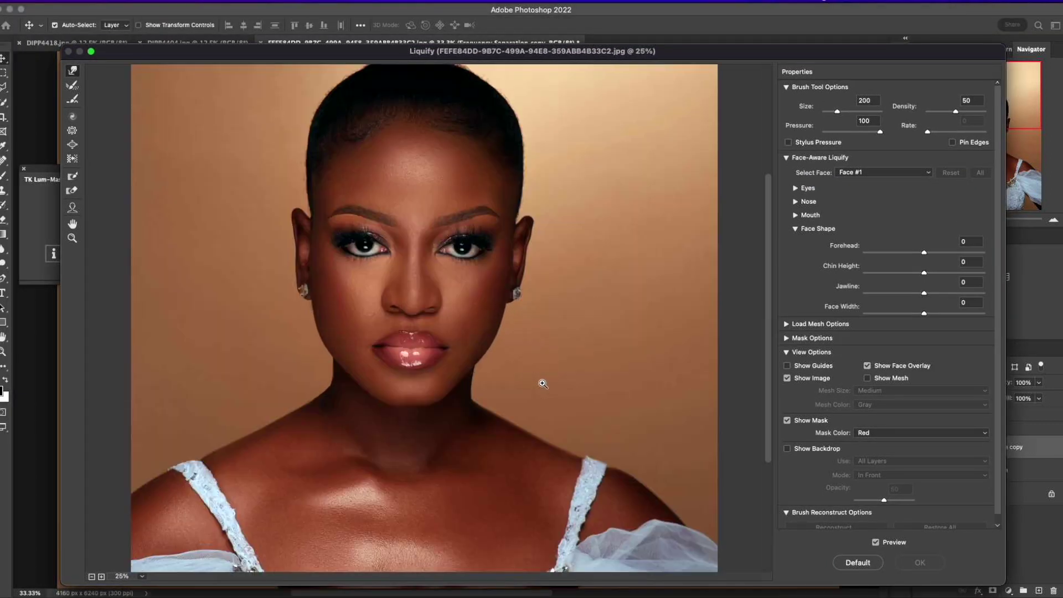
{"action": "scroll", "coordinate": [536, 161], "scroll_direction": "up", "scroll_amount": 5}
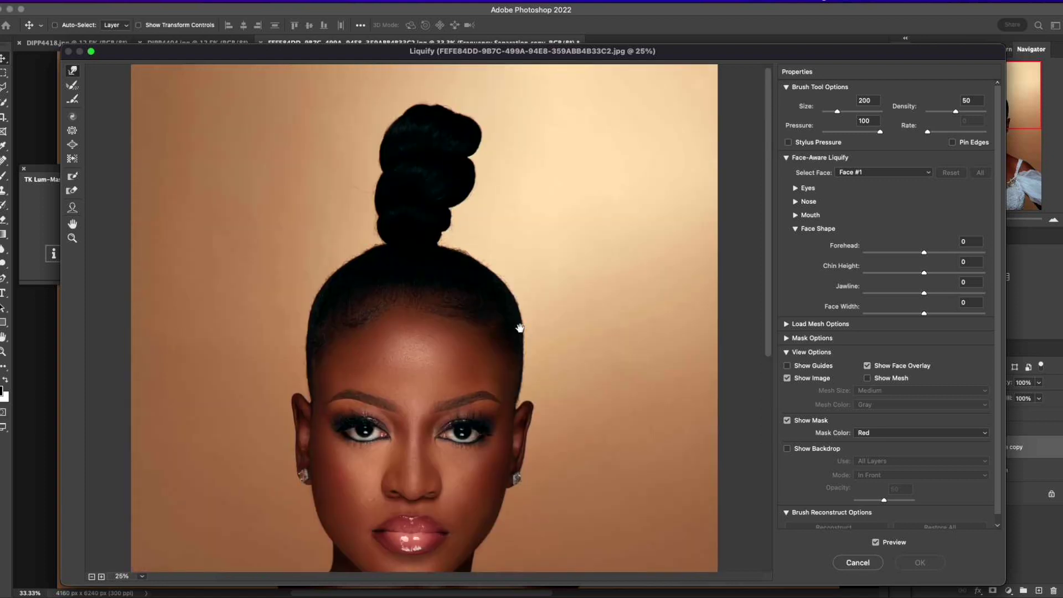
{"action": "key", "text": "bracketleft"}
{"action": "key", "text": "bracketleft"}
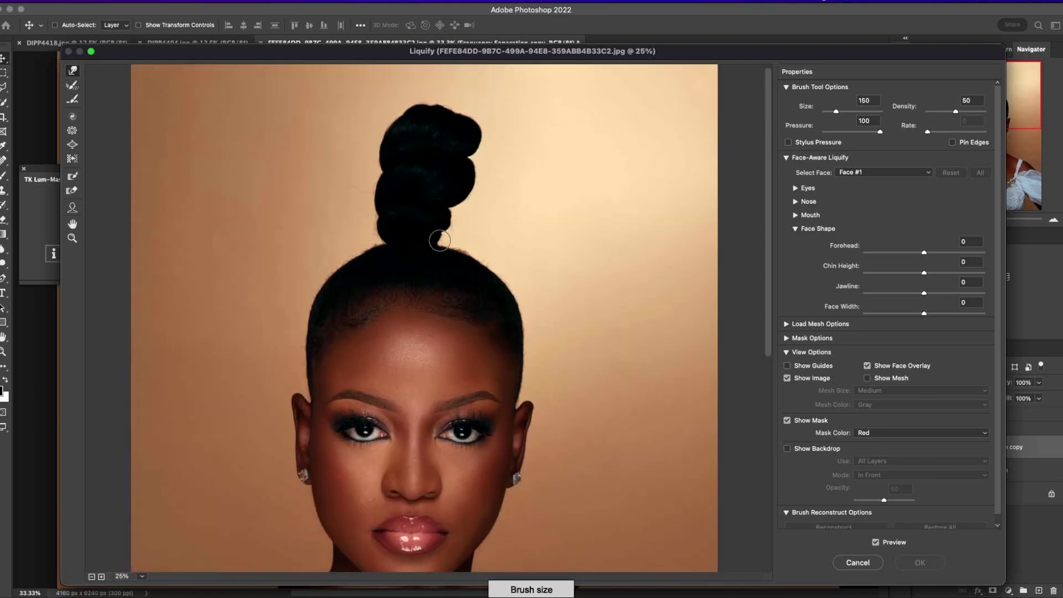
{"action": "key", "text": "bracketleft"}
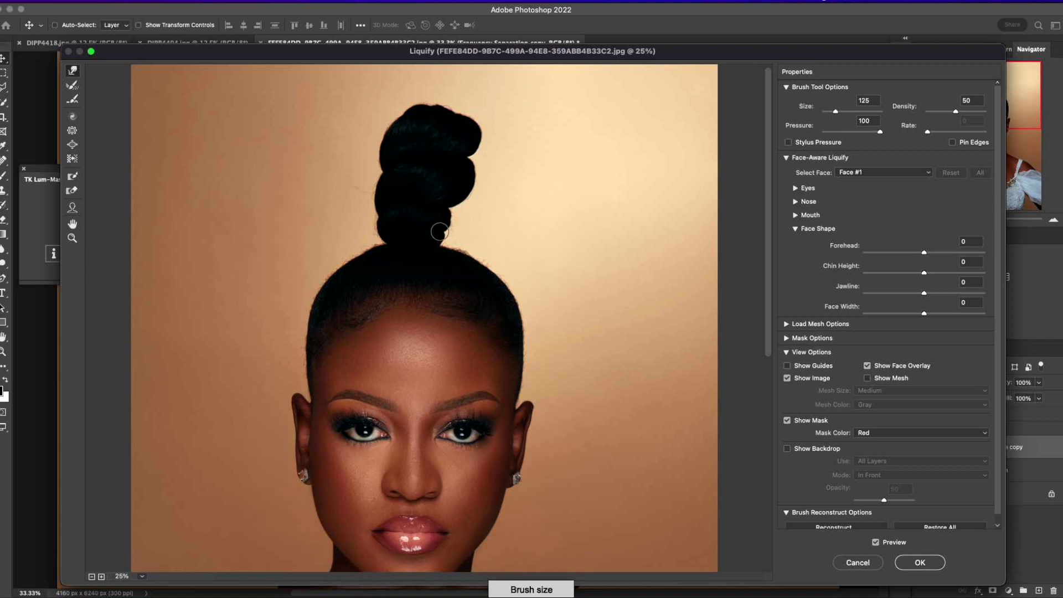
{"action": "key", "text": "bracketright"}
{"action": "key", "text": "bracketright"}
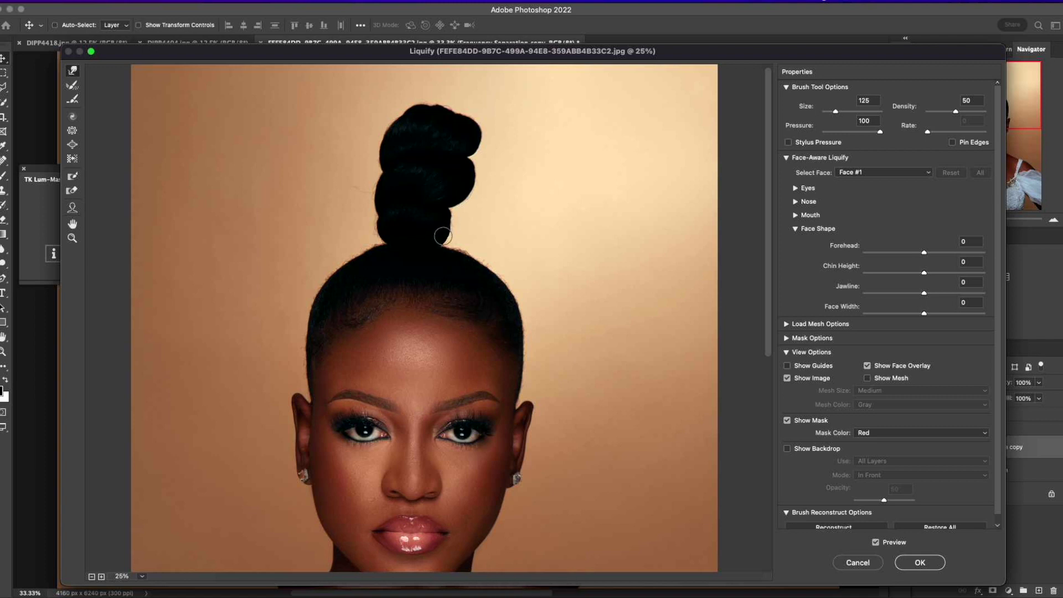
{"action": "key", "text": "bracketleft"}
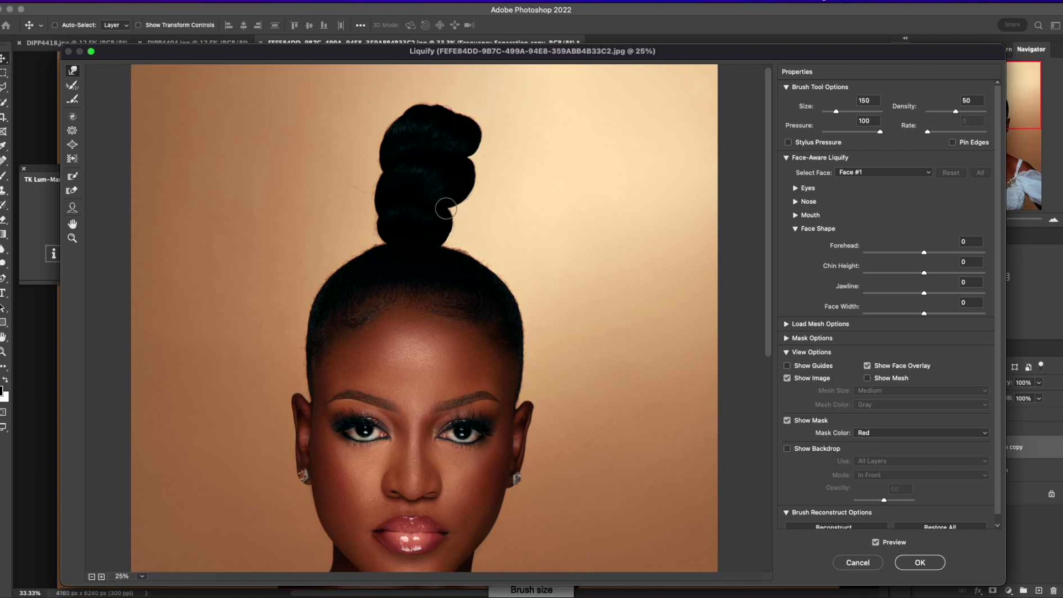
{"action": "key", "text": "bracketleft"}
{"action": "key", "text": "bracketright"}
{"action": "key", "text": "bracketright"}
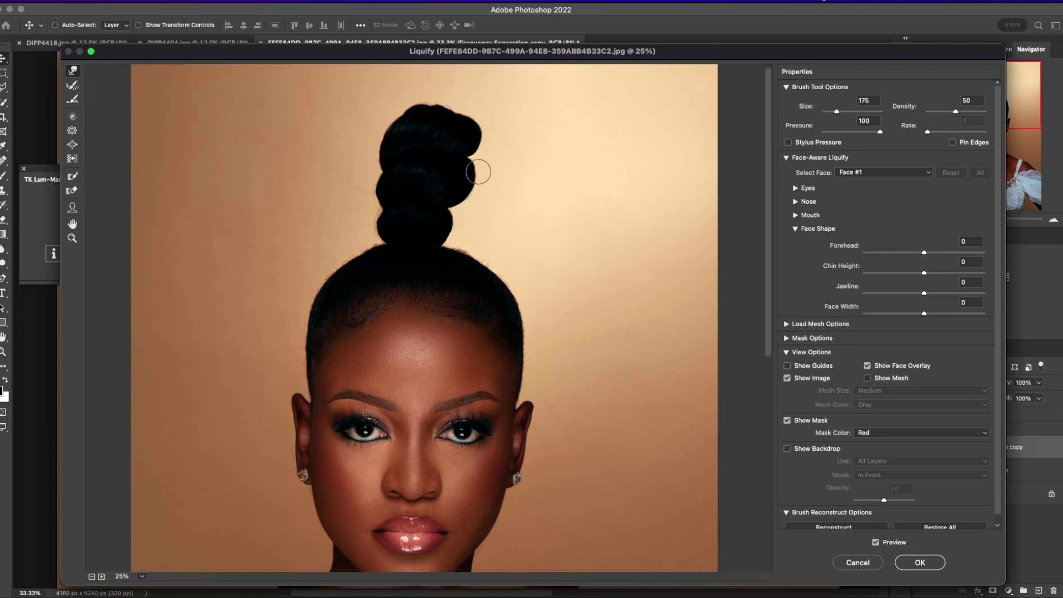
Smooth the top of the bun and the notch on its left side with the Forward Warp brush at sizes 250 and 150.
{"action": "key", "text": "bracketright"}
{"action": "key", "text": "bracketright"}
{"action": "key", "text": "bracketright"}
{"action": "key", "text": "bracketright"}
{"action": "key", "text": "bracketright"}
{"action": "key", "text": "bracketright"}
{"action": "key", "text": "bracketright"}
{"action": "key", "text": "bracketright"}
{"action": "key", "text": "bracketright"}
{"action": "key", "text": "bracketleft"}
{"action": "key", "text": "bracketleft"}
{"action": "key", "text": "bracketleft"}
{"action": "key", "text": "bracketleft"}
{"action": "key", "text": "bracketleft"}
{"action": "key", "text": "bracketleft"}
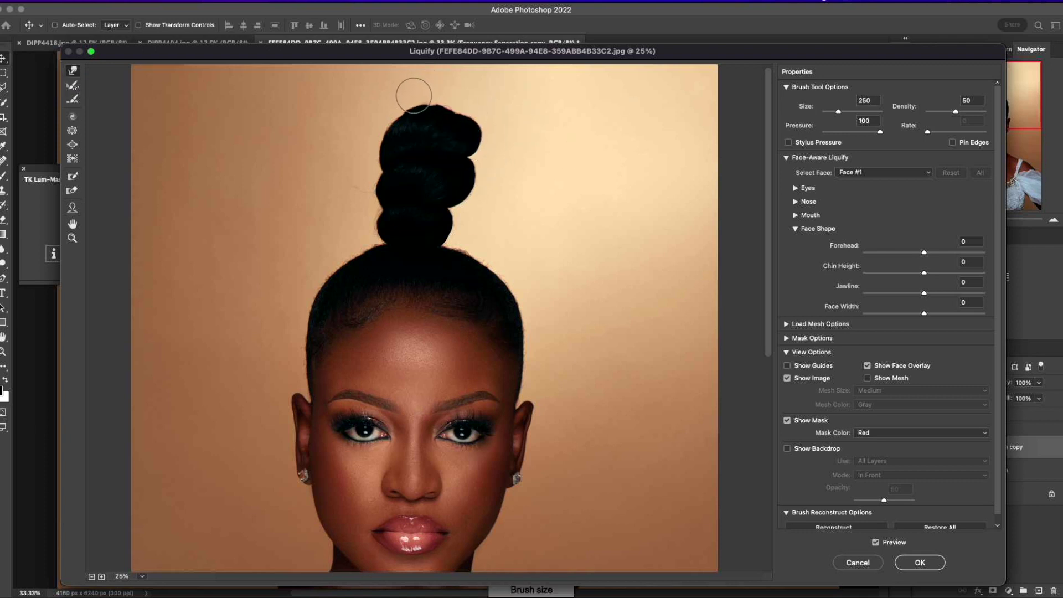
{"action": "key", "text": "bracketleft"}
{"action": "key", "text": "bracketleft"}
{"action": "key", "text": "bracketleft"}
{"action": "key", "text": "bracketleft"}
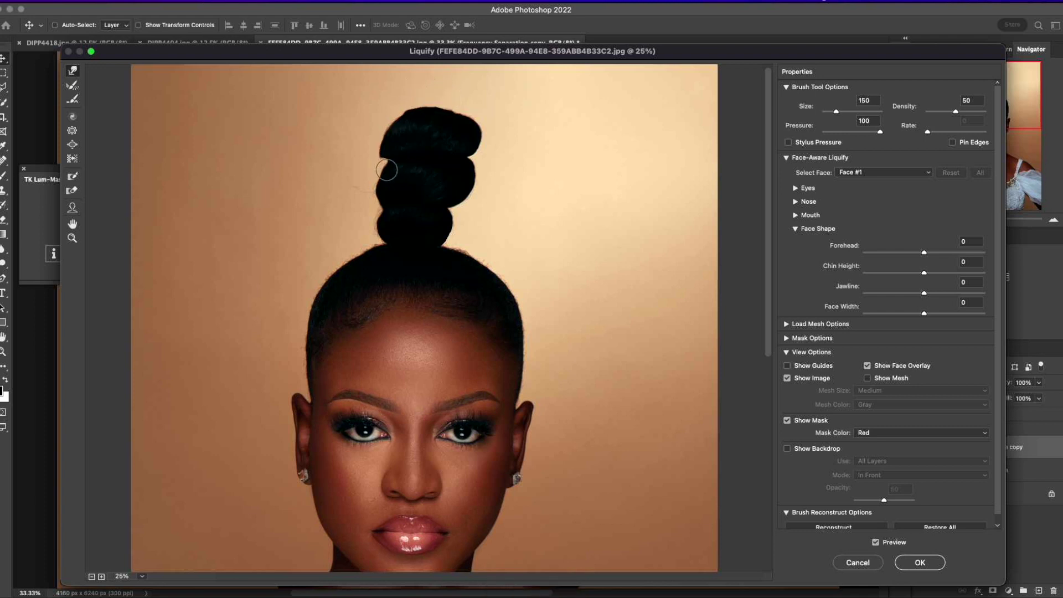
Push the left edge of the top hair roll inward with the Forward Warp brush at size 250.
{"action": "key", "text": "bracketright"}
{"action": "key", "text": "bracketright"}
{"action": "key", "text": "bracketright"}
{"action": "key", "text": "bracketright"}
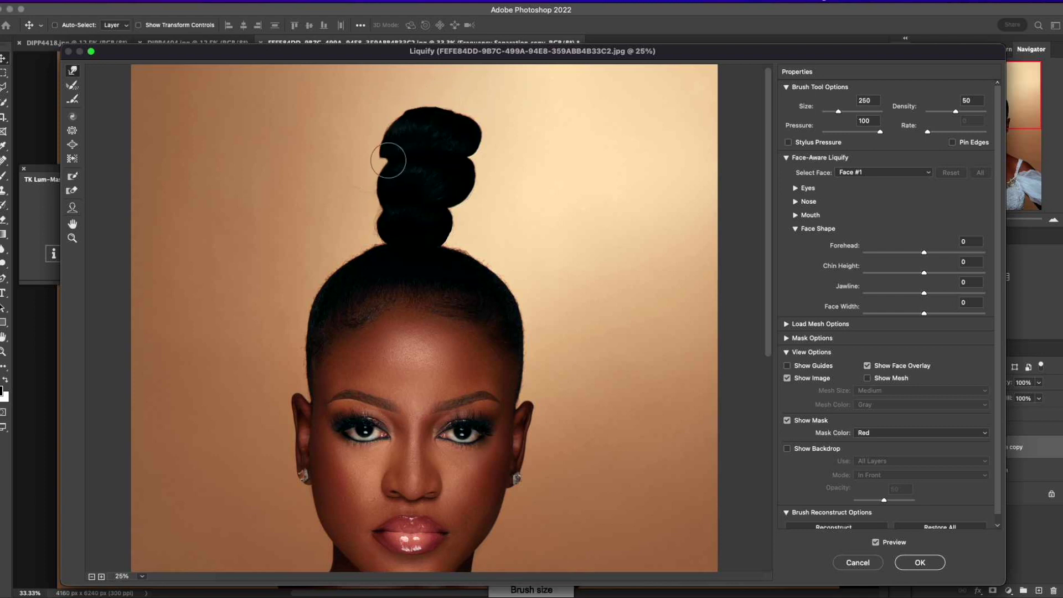
{"action": "left_click_drag", "start_coordinate": [387, 162], "coordinate": [381, 138]}
{"action": "key", "text": "bracketright"}
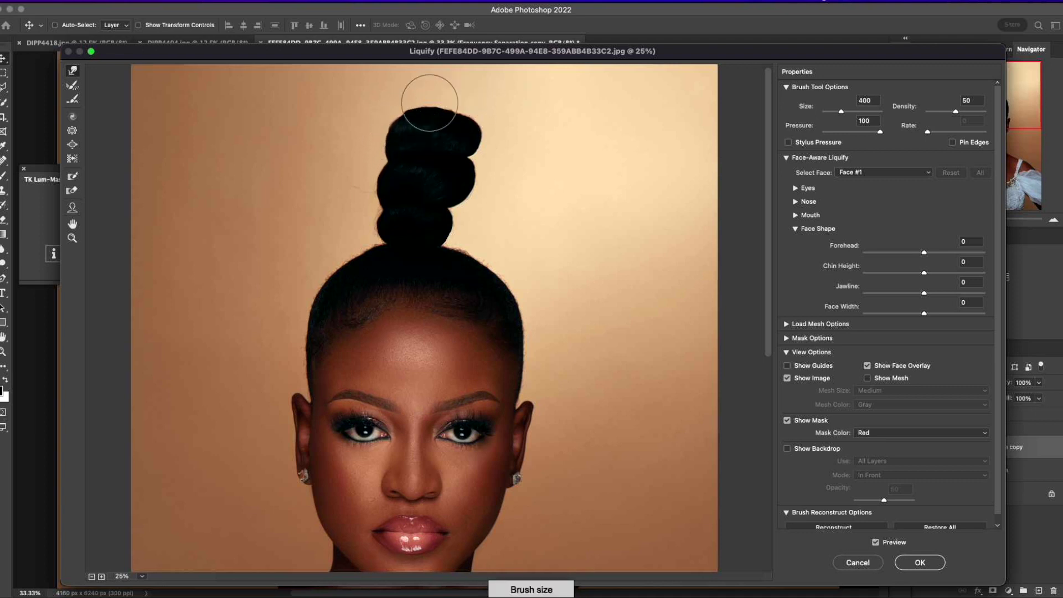
Push the right side of the two upper hair rolls inward with the Forward Warp brush at sizes 700 and 500.
{"action": "key", "text": "bracketleft"}
{"action": "key", "text": "bracketright"}
{"action": "key", "text": "bracketright"}
{"action": "key", "text": "bracketright"}
{"action": "key", "text": "bracketright"}
{"action": "key", "text": "bracketright"}
{"action": "key", "text": "bracketright"}
{"action": "key", "text": "bracketright"}
{"action": "key", "text": "bracketright"}
{"action": "key", "text": "bracketright"}
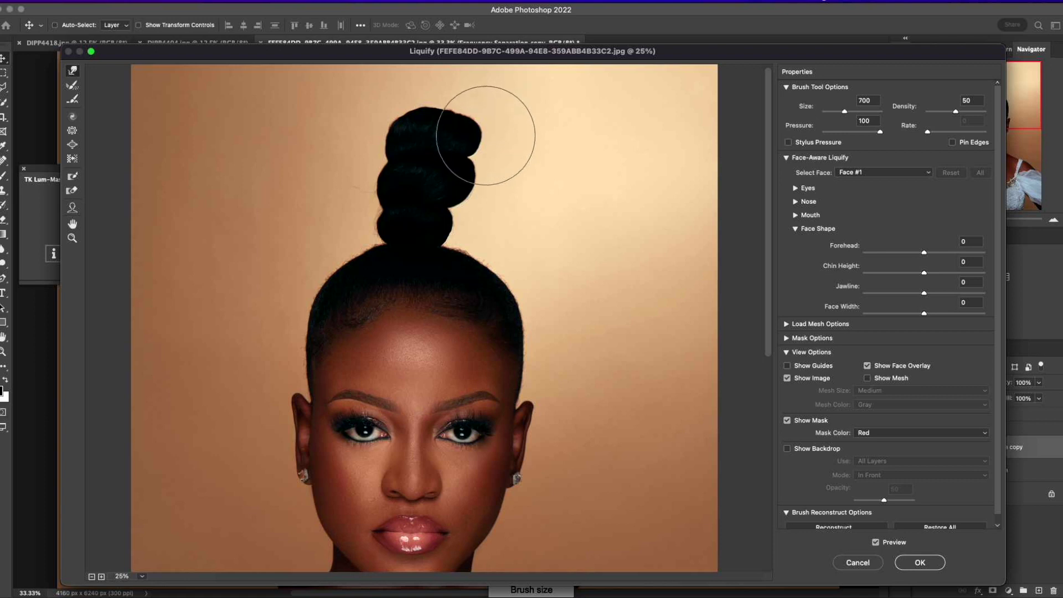
{"action": "left_click_drag", "start_coordinate": [498, 185], "coordinate": [465, 101]}
{"action": "key", "text": "bracketleft"}
{"action": "key", "text": "bracketleft"}
{"action": "key", "text": "bracketleft"}
{"action": "key", "text": "bracketleft"}
{"action": "key", "text": "bracketleft"}
{"action": "key", "text": "bracketleft"}
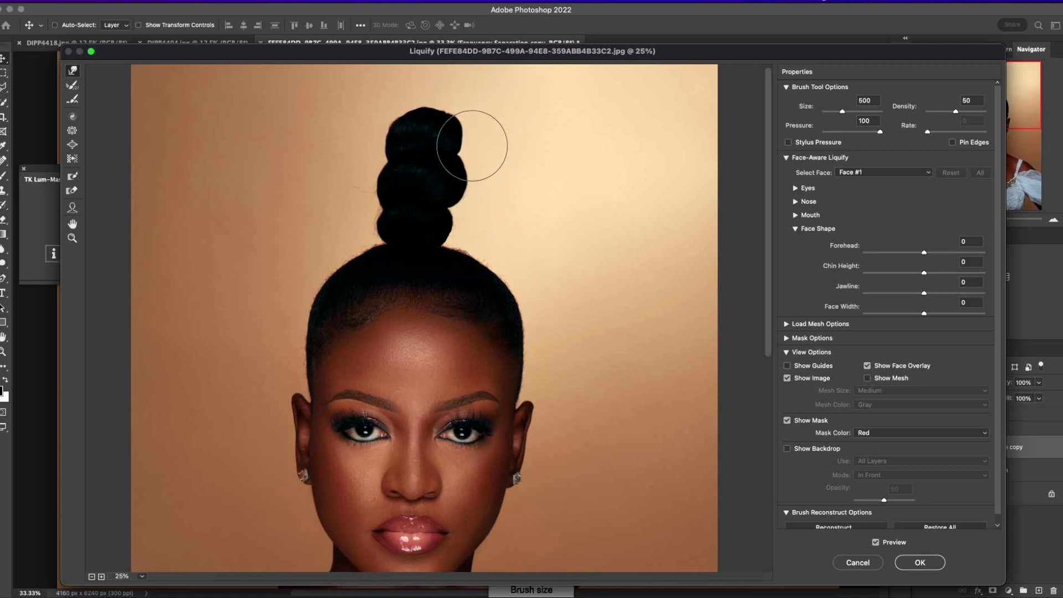
Refine the right-hand notch between the middle and lowest hair rolls with the Forward Warp brush at size 175.
{"action": "key", "text": "bracketleft"}
{"action": "key", "text": "bracketleft"}
{"action": "key", "text": "bracketleft"}
{"action": "key", "text": "bracketleft"}
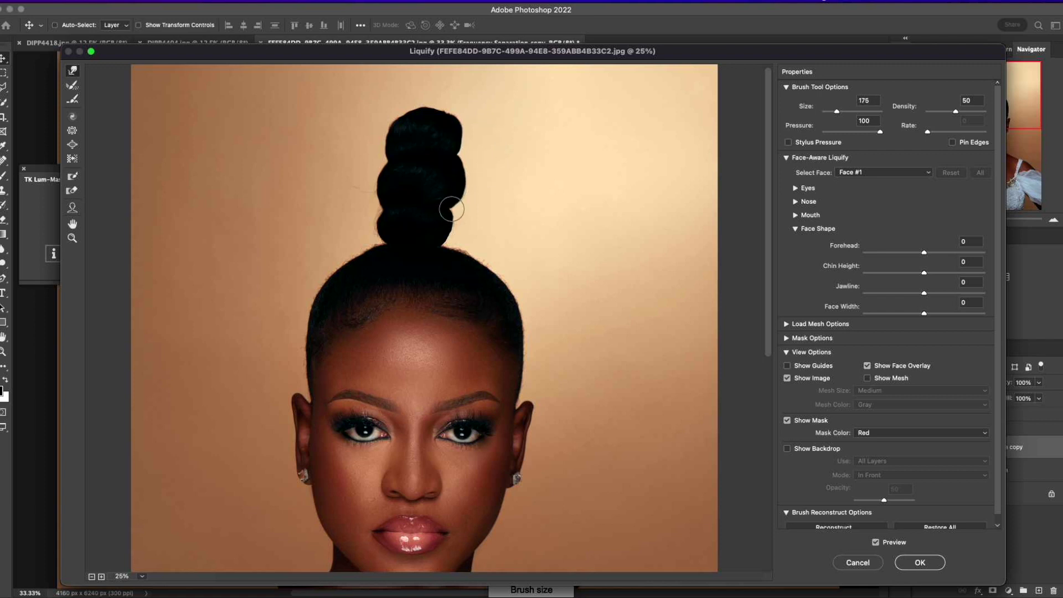
{"action": "key", "text": "bracketright"}
{"action": "key", "text": "bracketright"}
{"action": "key", "text": "]"}
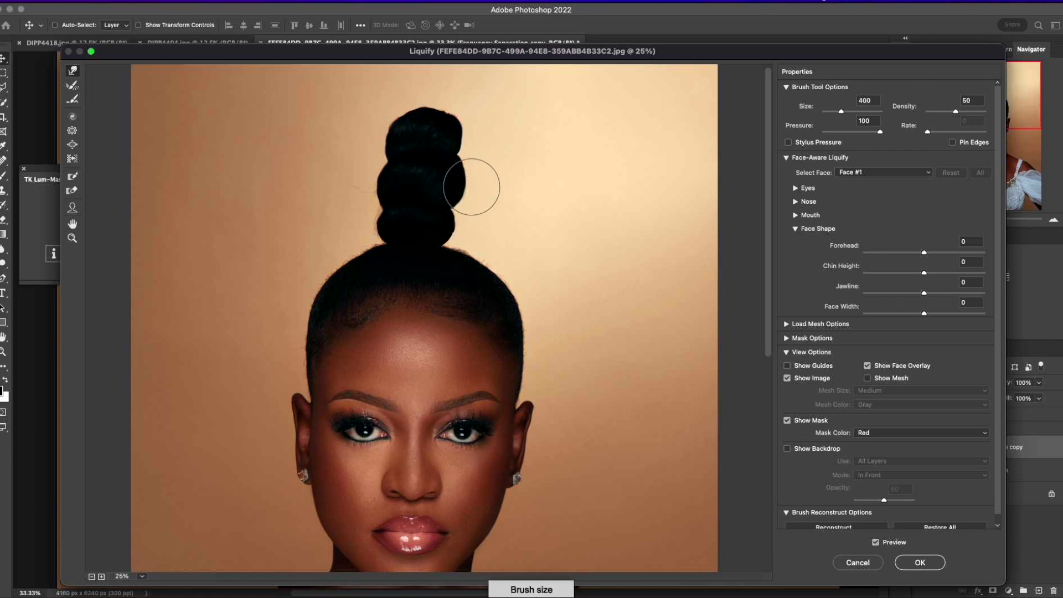
Even out the bun's upper right edge and lower its top with the Forward Warp brush at sizes 400 and 300.
{"action": "left_click_drag", "start_coordinate": [474, 178], "coordinate": [464, 146]}
{"action": "key", "text": "bracketleft"}
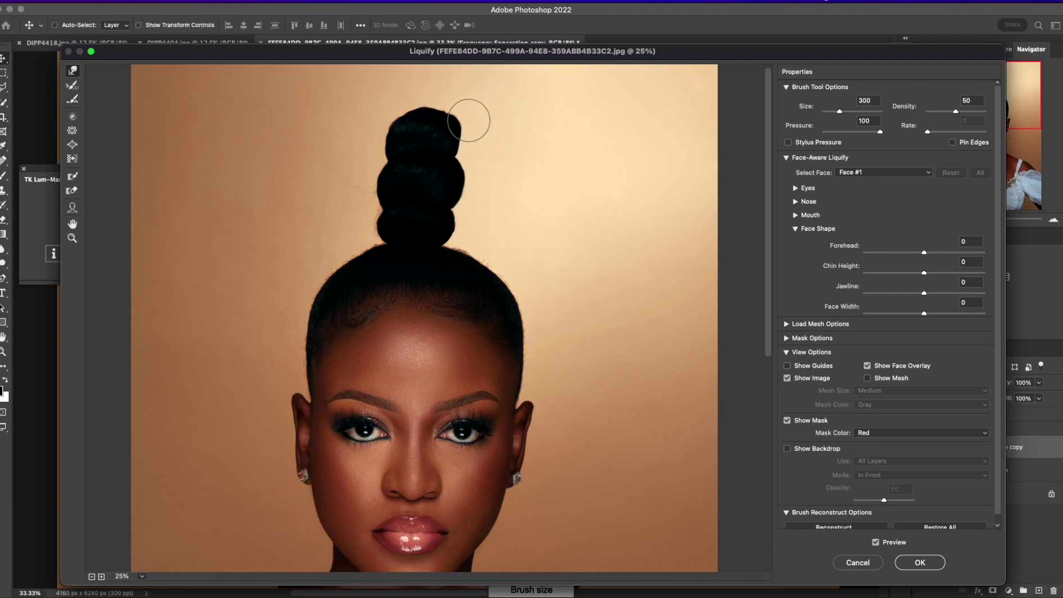
{"action": "mouse_move", "coordinate": [432, 96]}
{"action": "left_mouse_down"}
{"action": "mouse_move", "coordinate": [408, 94]}
{"action": "mouse_move", "coordinate": [456, 101]}
{"action": "left_mouse_up"}
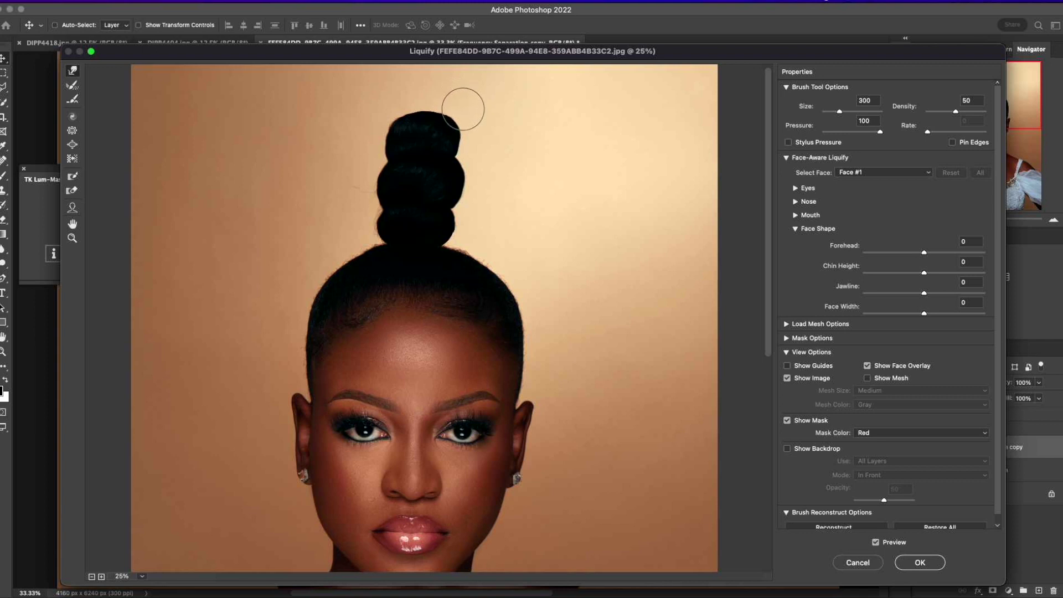
{"action": "key", "text": "bracketright"}
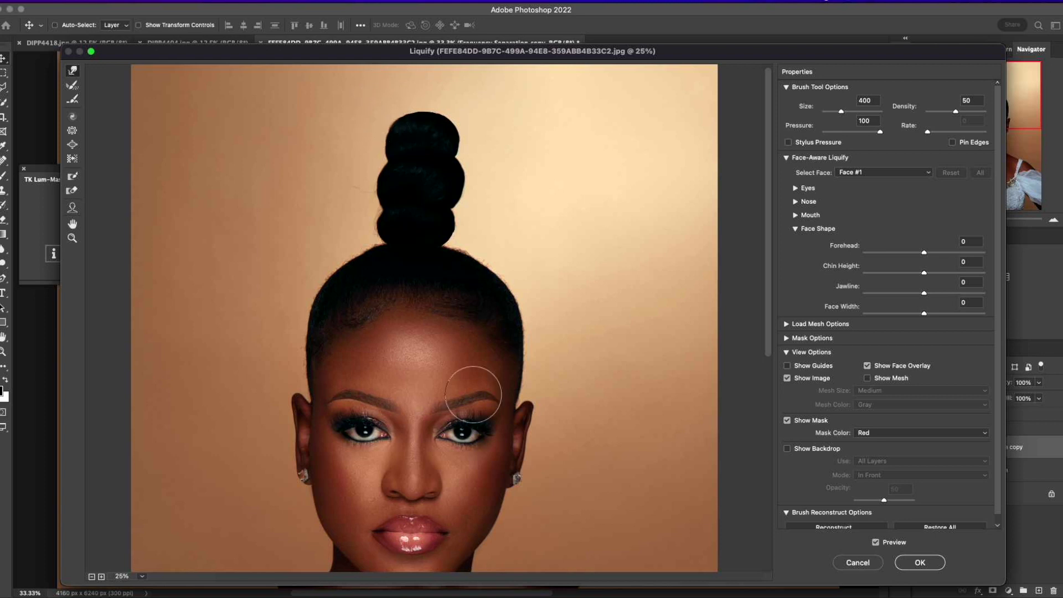
Compare the bun with and without the Liquify preview, and apply the filter to the Frequency Separation copy layer.
{"action": "left_click", "coordinate": [879, 544]}
{"action": "left_click", "coordinate": [880, 544]}
{"action": "left_click", "coordinate": [880, 545]}
{"action": "left_click", "coordinate": [880, 544]}
{"action": "left_click", "coordinate": [880, 544]}
{"action": "left_click", "coordinate": [880, 544]}
{"action": "left_click", "coordinate": [933, 567]}
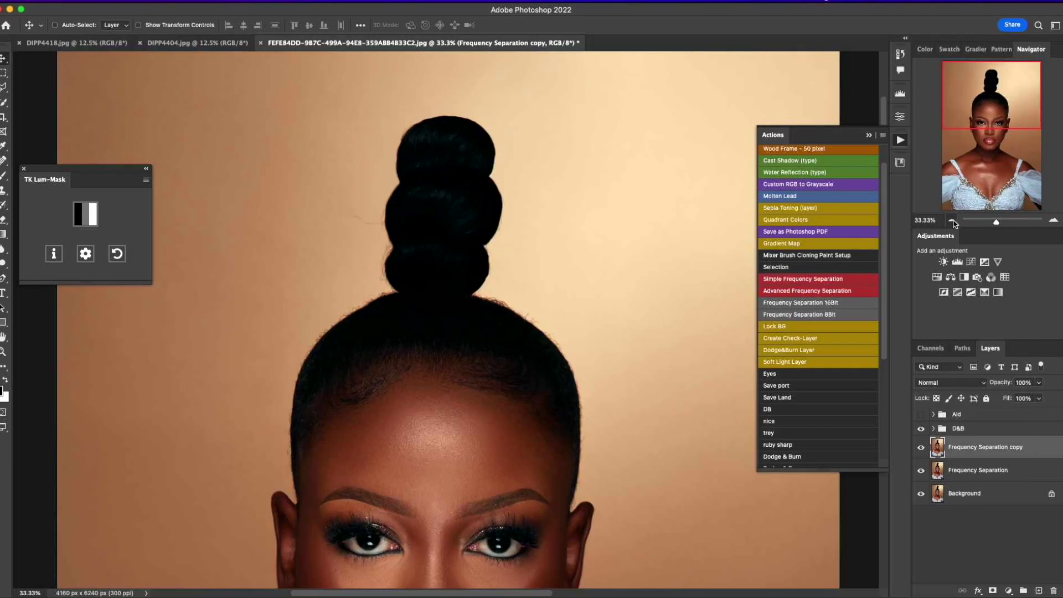
Crop the portrait to a 9:12 ratio at full width, trimming above the bun and along the lower dress.
{"action": "left_click_drag", "start_coordinate": [996, 223], "coordinate": [990, 225]}
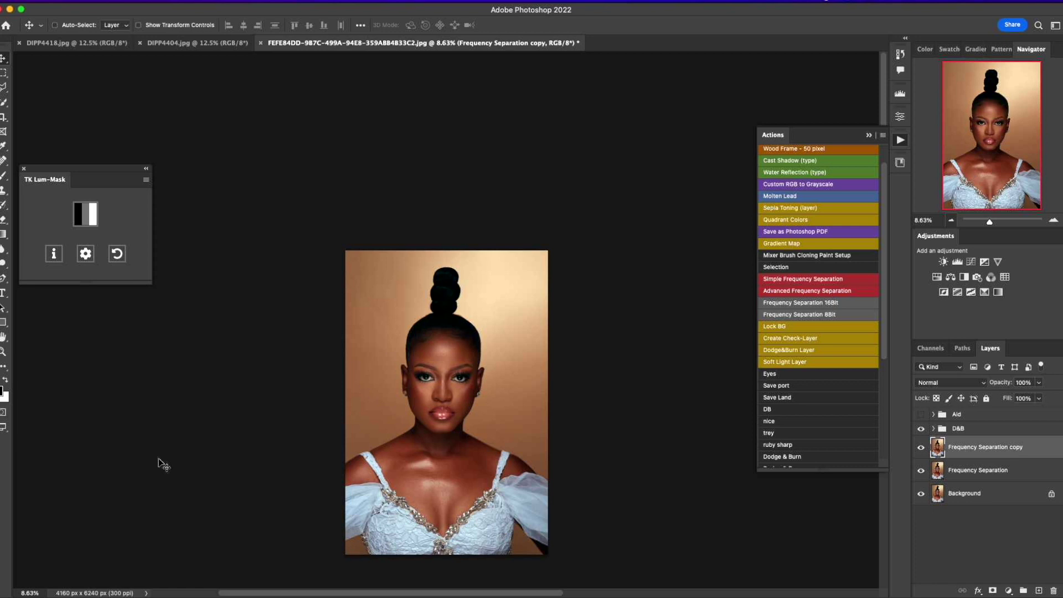
{"action": "left_click", "coordinate": [5, 117]}
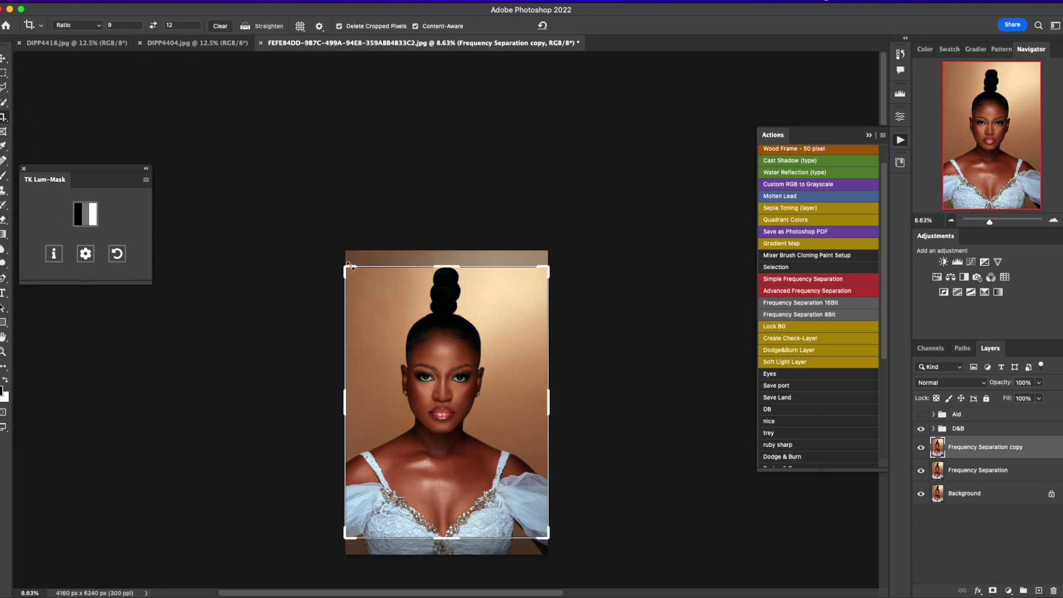
{"action": "left_click_drag", "start_coordinate": [478, 332], "coordinate": [487, 321]}
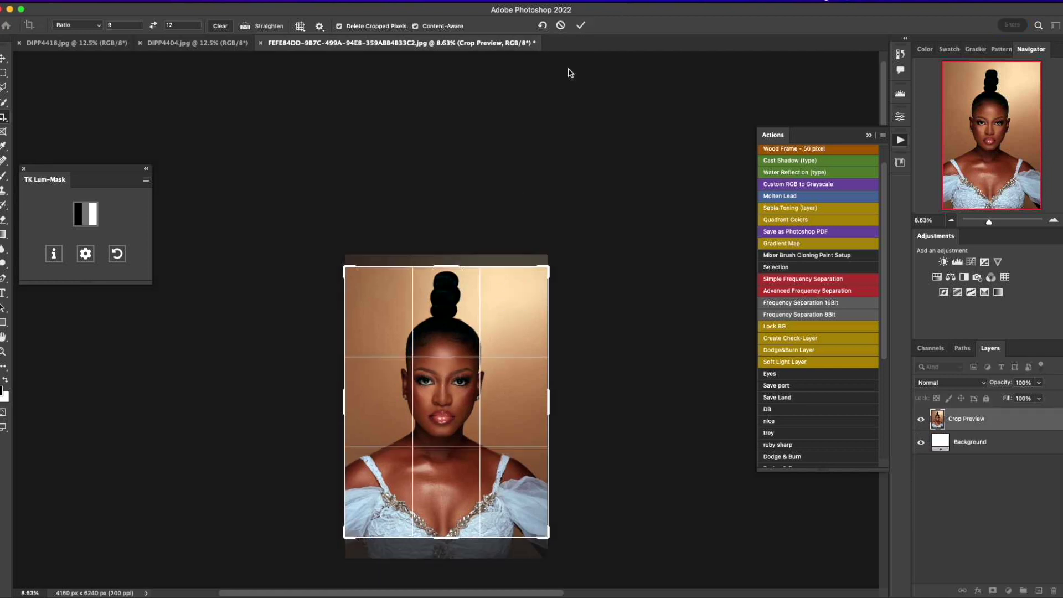
{"action": "left_click", "coordinate": [580, 26]}
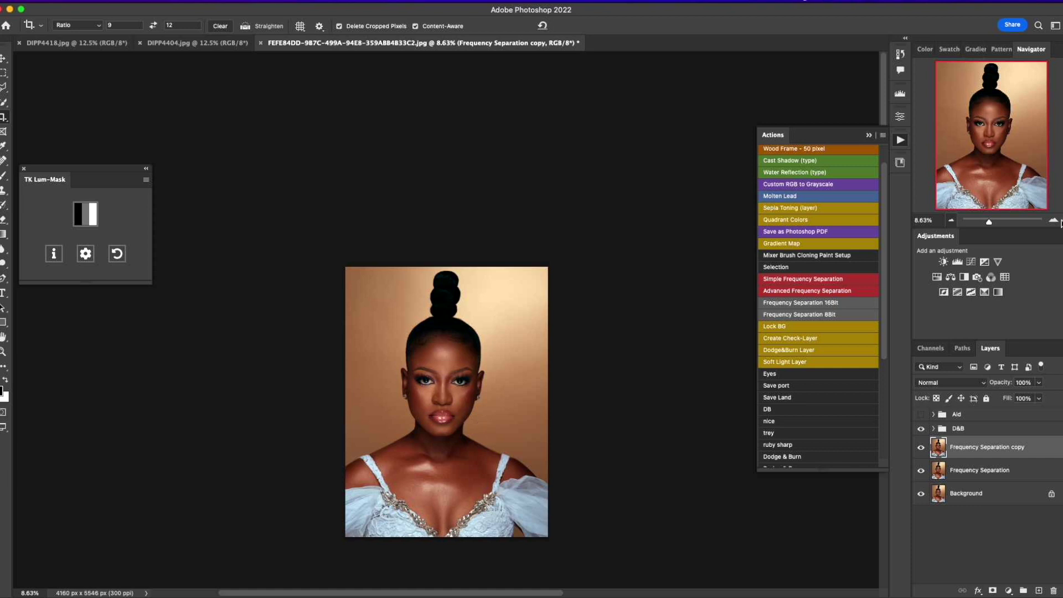
Compare the whole retouched portrait with the original by repeatedly isolating the Background layer.
{"action": "left_click", "coordinate": [1054, 221]}
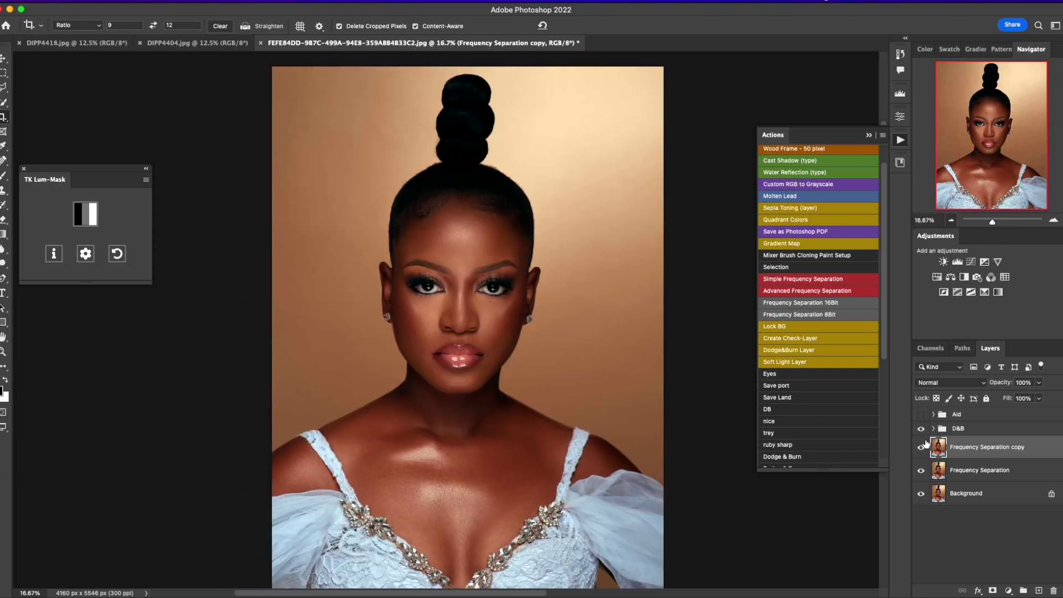
{"action": "left_click", "coordinate": [921, 494], "text": "alt"}
{"action": "left_click", "coordinate": [921, 494], "text": "alt"}
{"action": "left_click", "coordinate": [922, 494], "text": "alt"}
{"action": "left_click", "coordinate": [921, 494], "text": "alt"}
{"action": "left_click", "coordinate": [921, 494], "text": "alt"}
{"action": "left_click", "coordinate": [921, 495], "text": "alt"}
{"action": "left_click", "coordinate": [921, 494], "text": "alt"}
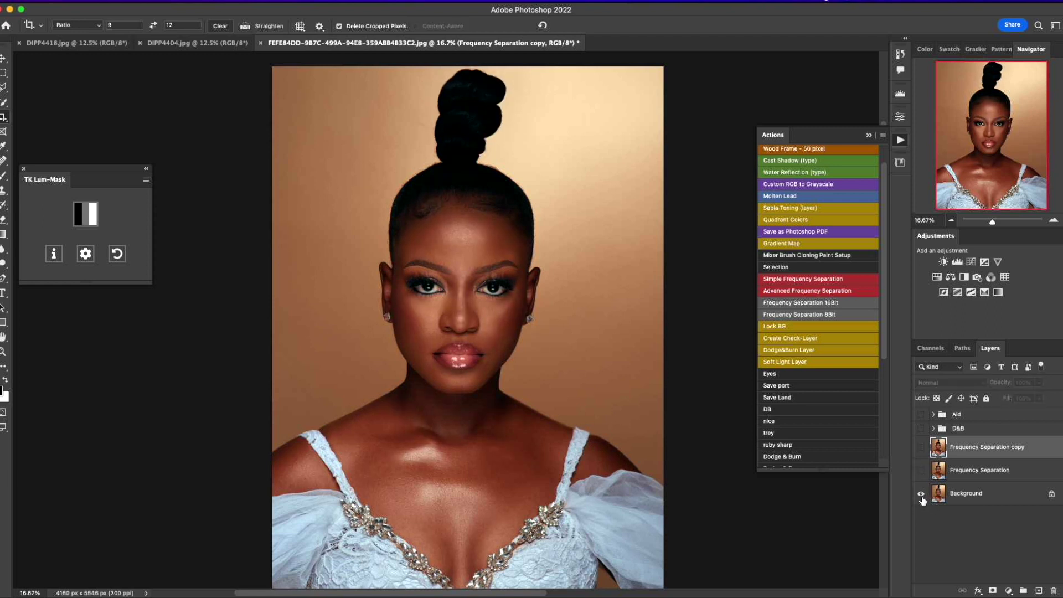
{"action": "left_click", "coordinate": [921, 494], "text": "alt"}
{"action": "left_click", "coordinate": [922, 494], "text": "alt"}
{"action": "left_click", "coordinate": [922, 499], "text": "alt"}
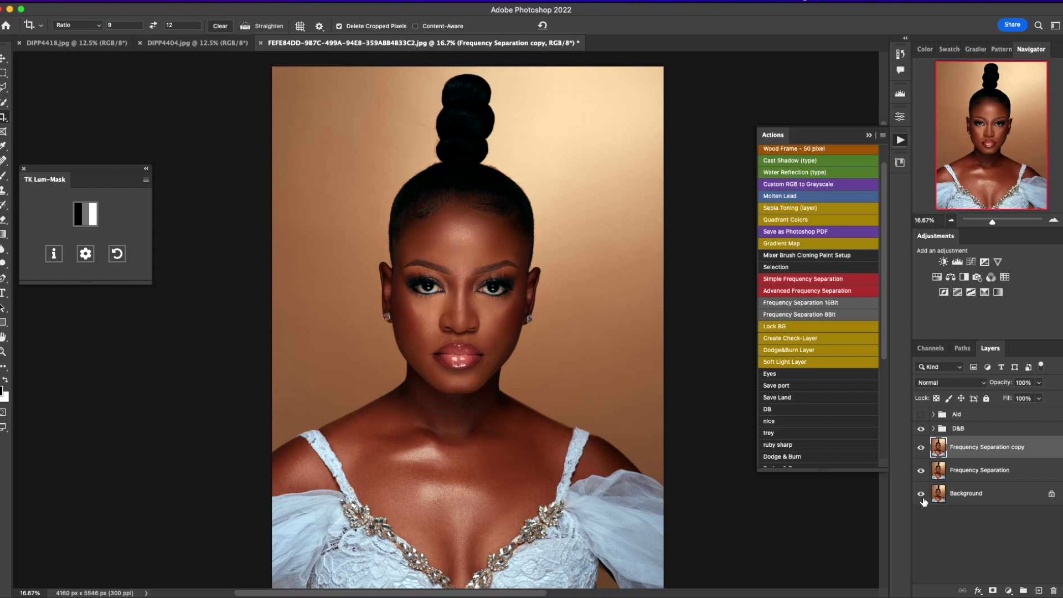
{"action": "left_click", "coordinate": [922, 499], "text": "alt"}
{"action": "left_click", "coordinate": [923, 499], "text": "alt"}
{"action": "left_click", "coordinate": [923, 499], "text": "alt"}
{"action": "left_click", "coordinate": [924, 500], "text": "alt"}
Expand the D&B group, select the D layer's mask and switch from the Mixer Brush to the Brush tool.
{"action": "left_click", "coordinate": [935, 429]}
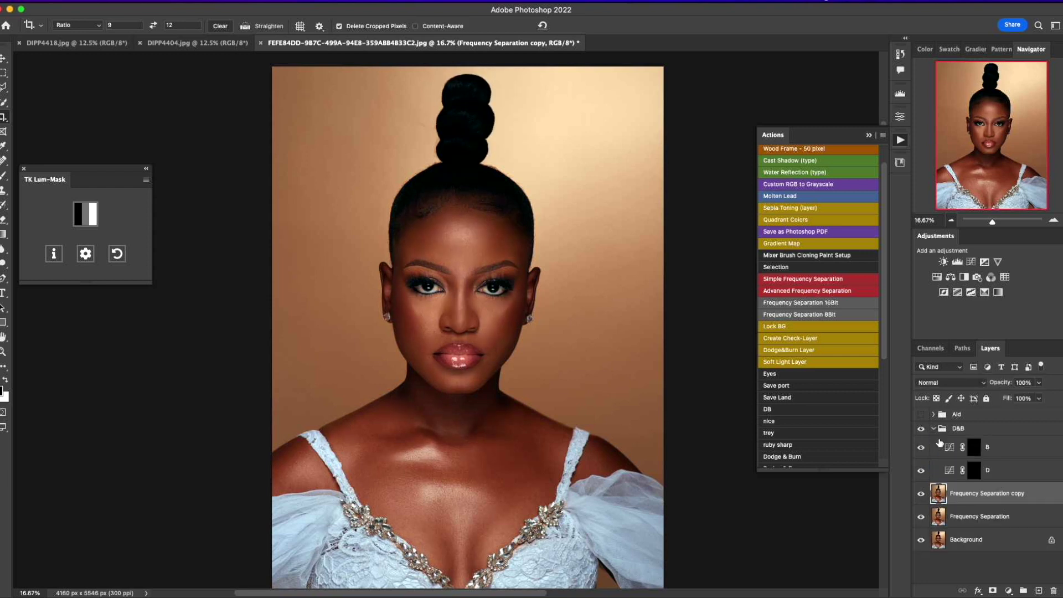
{"action": "left_click", "coordinate": [976, 452]}
{"action": "left_click", "coordinate": [974, 471]}
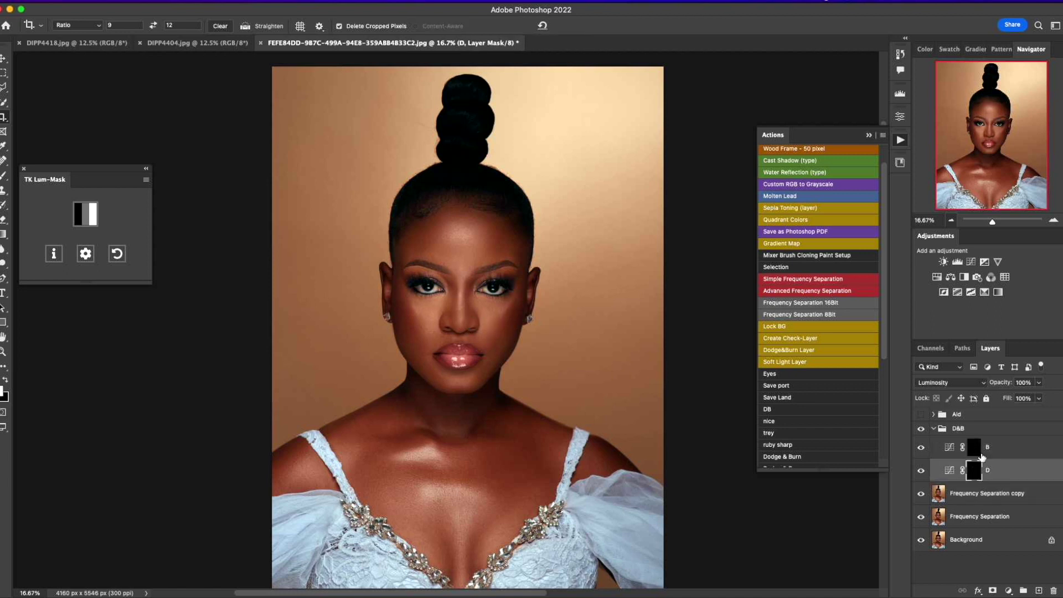
{"action": "left_click", "coordinate": [4, 177]}
{"action": "key", "text": "bracketleft"}
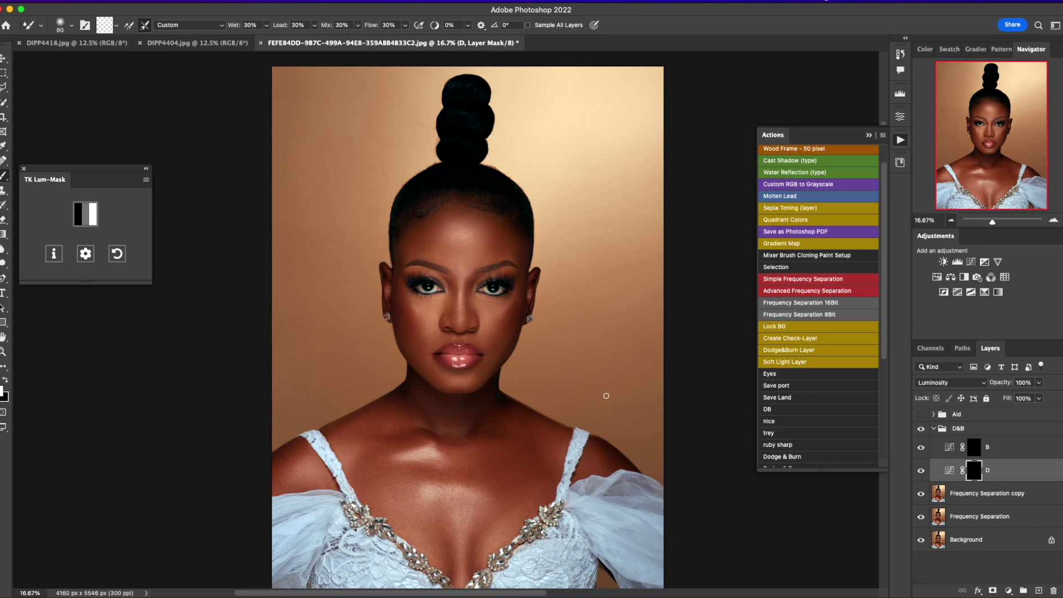
{"action": "right_click", "coordinate": [4, 176]}
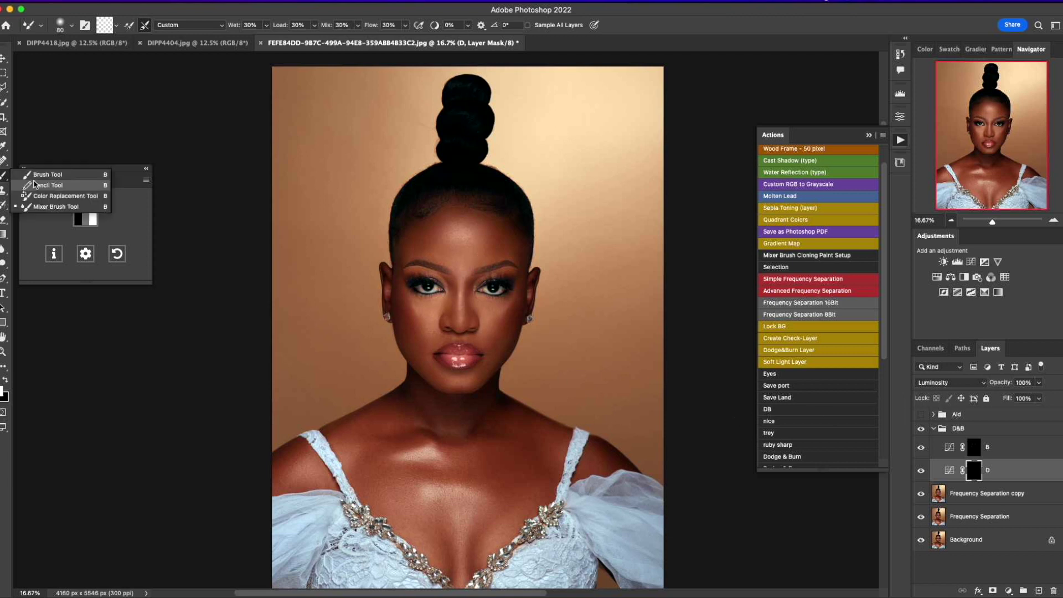
{"action": "left_click", "coordinate": [39, 173]}
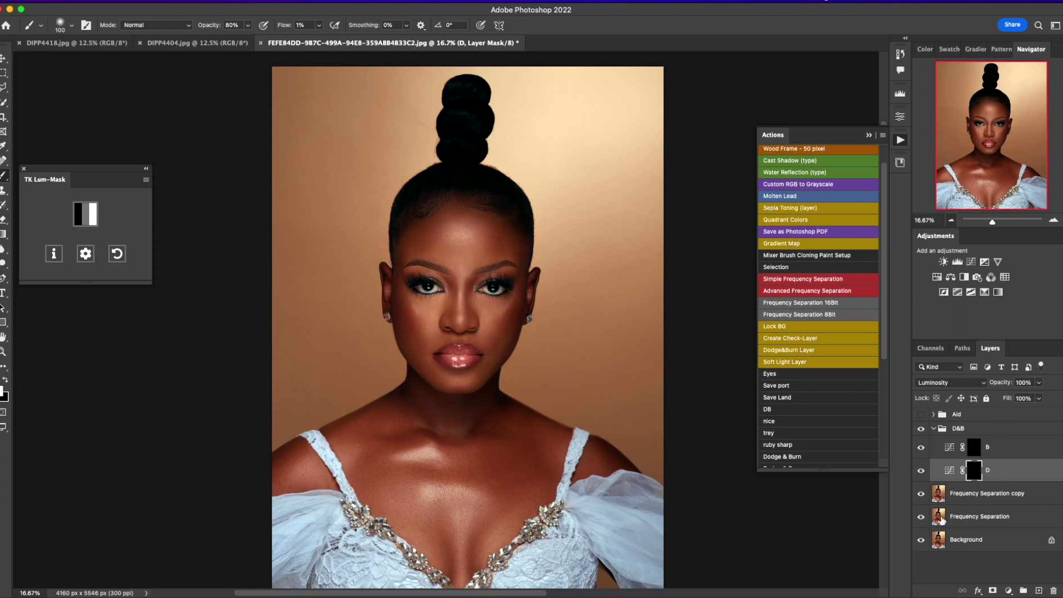
Toggle the layer visibility at the Background layer repeatedly to review the cropped portrait before and after retouching.
{"action": "left_click", "coordinate": [919, 541]}
{"action": "left_click", "coordinate": [920, 541]}
{"action": "left_click", "coordinate": [920, 542]}
{"action": "left_click", "coordinate": [921, 541]}
{"action": "left_click", "coordinate": [921, 542]}
{"action": "left_click", "coordinate": [921, 541]}
{"action": "left_click", "coordinate": [921, 540]}
{"action": "left_click", "coordinate": [921, 541]}
{"action": "left_click", "coordinate": [921, 542]}
{"action": "left_click", "coordinate": [922, 541]}
{"action": "left_click", "coordinate": [921, 541]}
{"action": "left_click", "coordinate": [921, 541]}
{"action": "left_click", "coordinate": [921, 542]}
{"action": "left_click", "coordinate": [921, 541]}
{"action": "left_click", "coordinate": [921, 542]}
{"action": "left_click", "coordinate": [921, 542]}
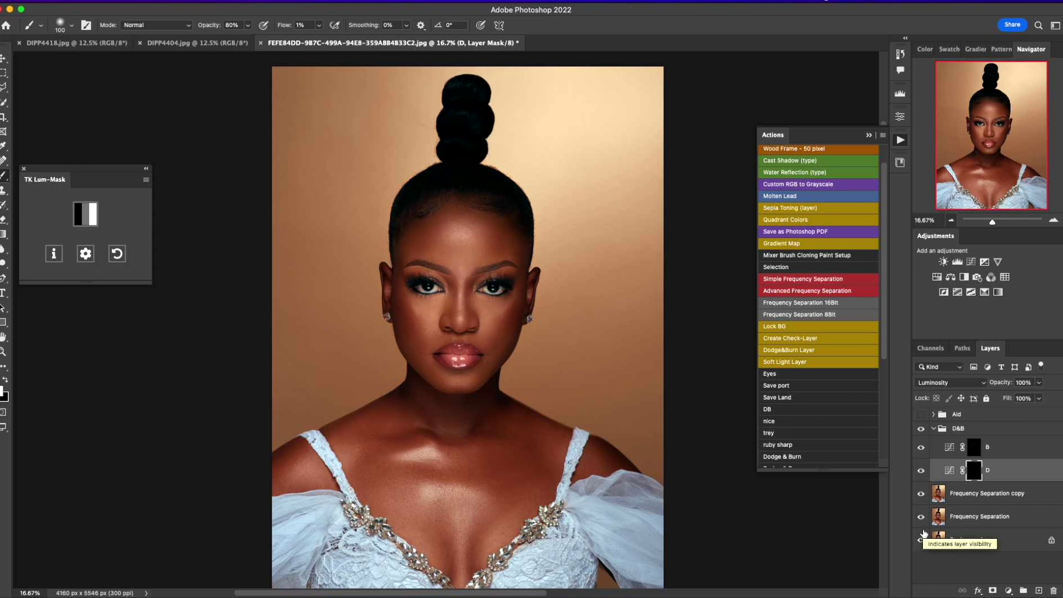
Merge the Frequency Separation copy layer down into the Frequency Separation layer, undoing the further merge into the Background.
{"action": "left_click", "coordinate": [1054, 220]}
{"action": "left_click", "coordinate": [1053, 220]}
{"action": "left_click", "coordinate": [1054, 220]}
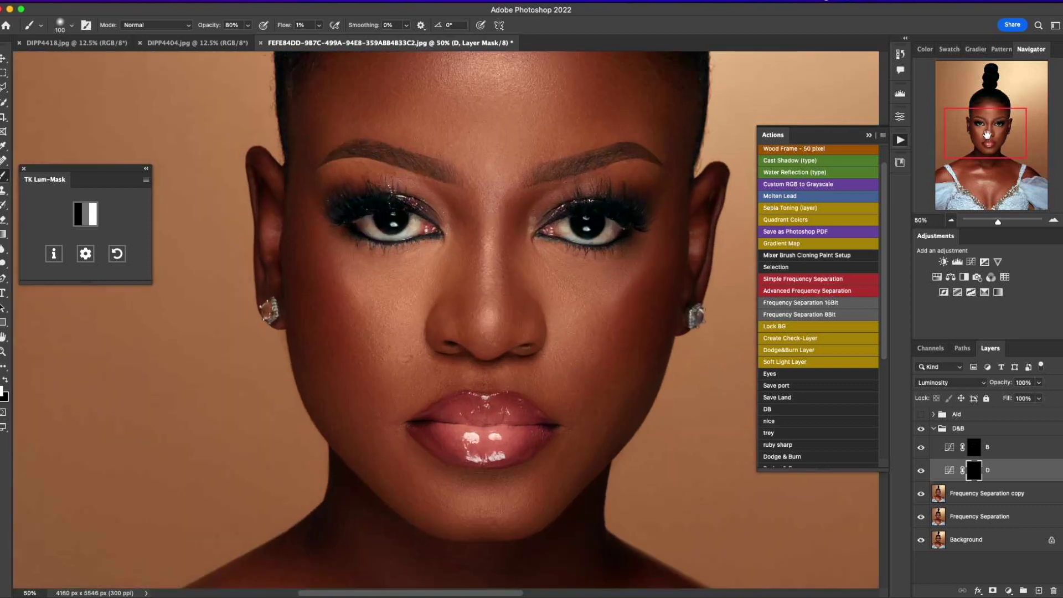
{"action": "left_click_drag", "start_coordinate": [986, 120], "coordinate": [994, 119]}
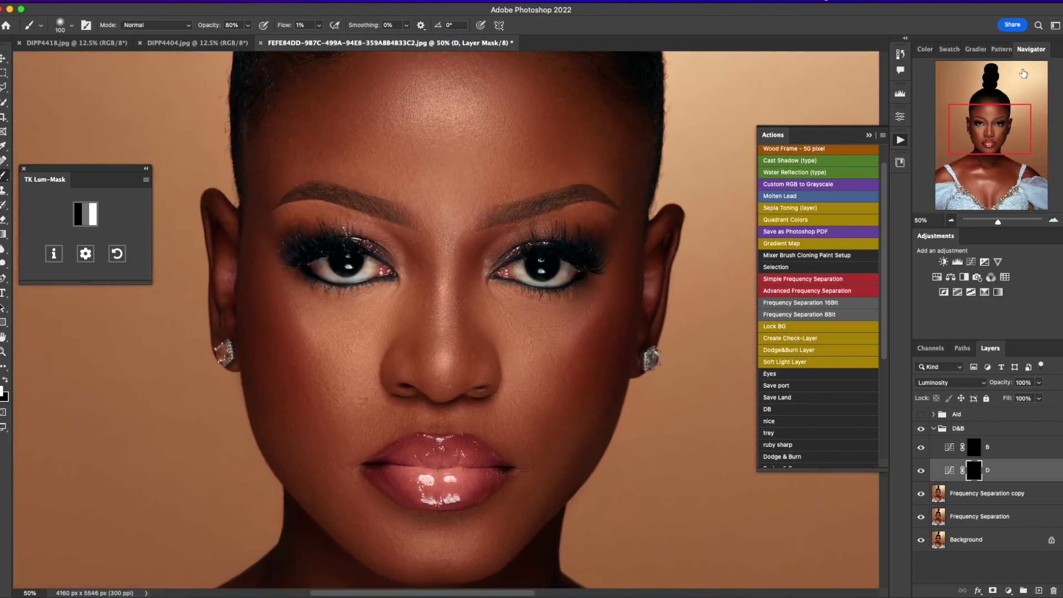
{"action": "left_click", "coordinate": [985, 497]}
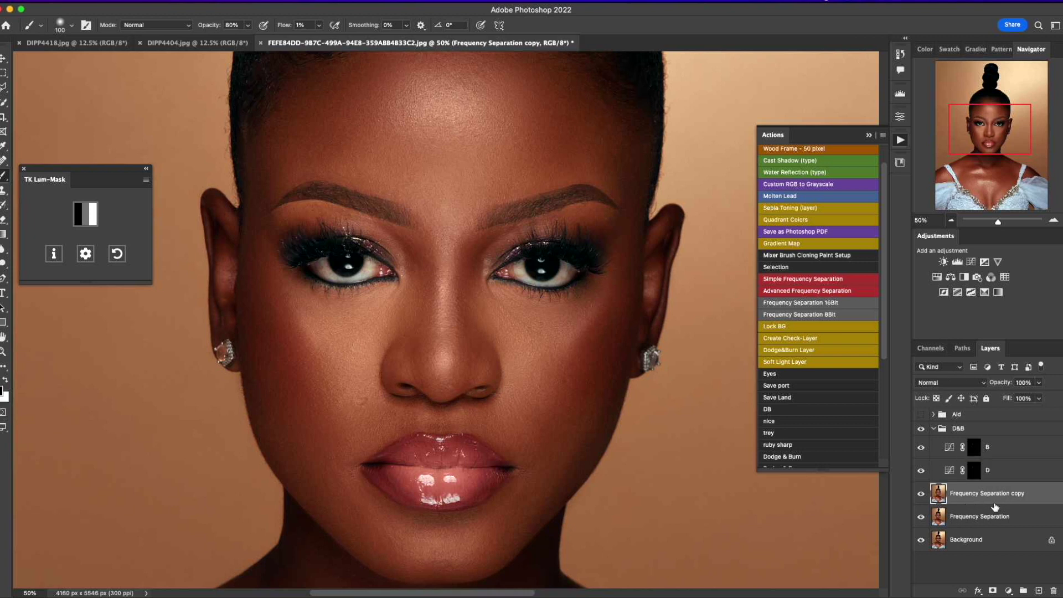
{"action": "key", "text": "super+e"}
{"action": "key", "text": "super+e"}
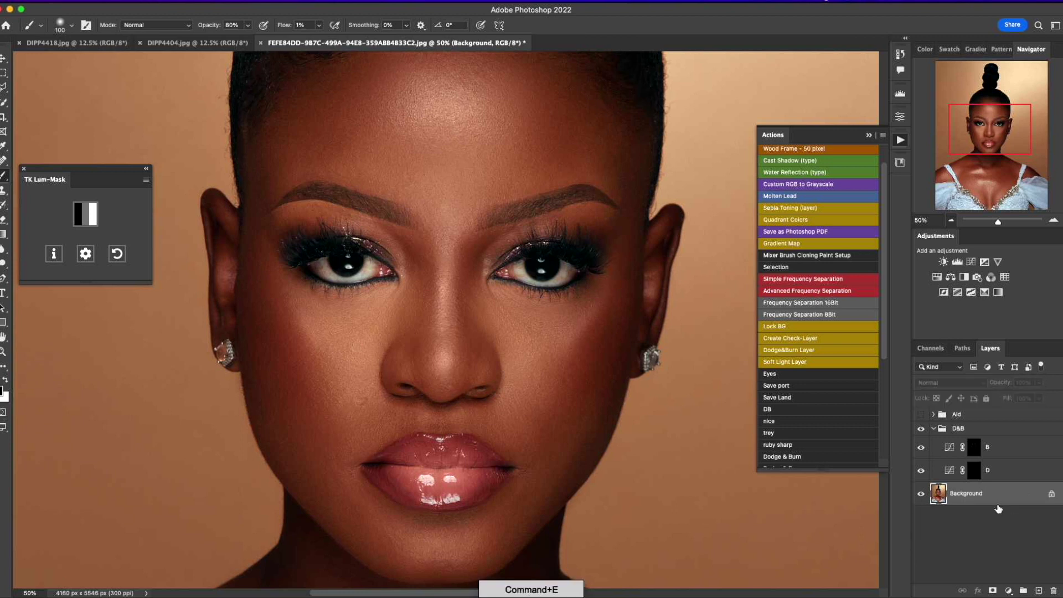
{"action": "key", "text": "super+z"}
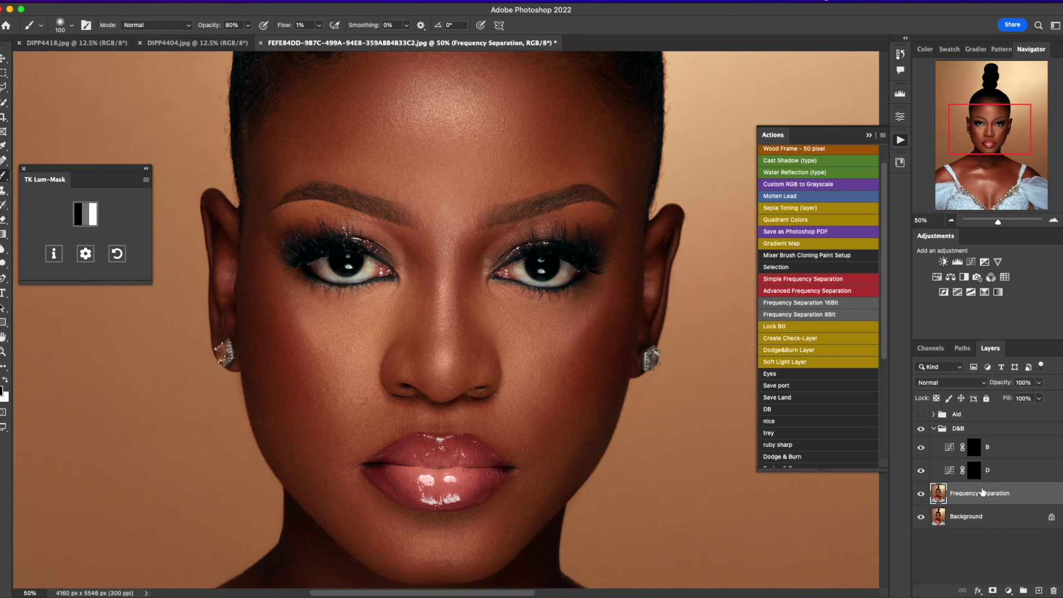
Run a frequency separation action on the Frequency Separation layer using a Gaussian Blur radius of 6 pixels.
{"action": "left_click", "coordinate": [246, 7]}
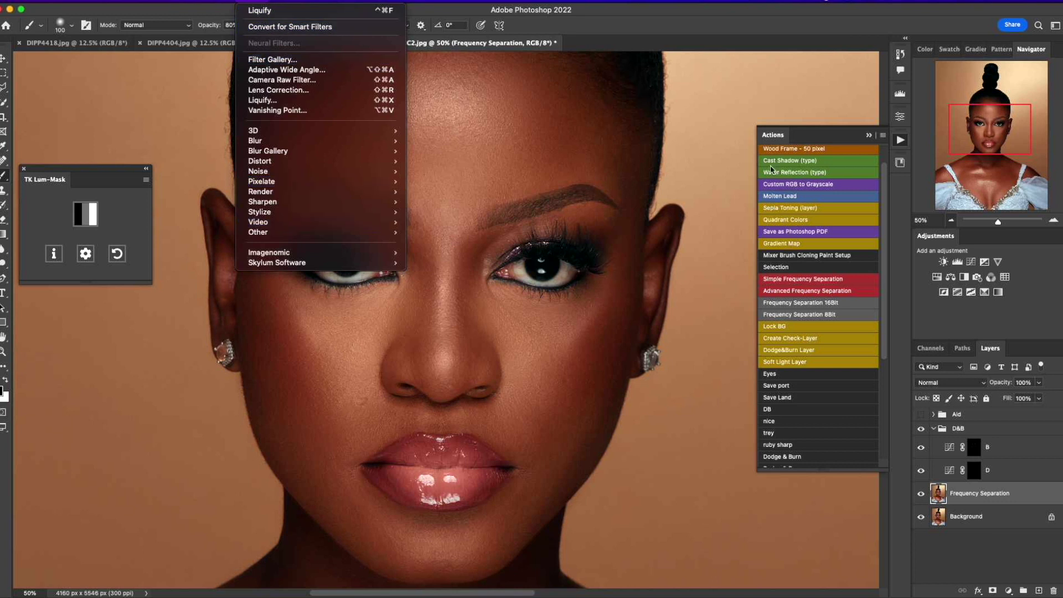
{"action": "left_click", "coordinate": [812, 316]}
{"action": "left_click", "coordinate": [817, 279]}
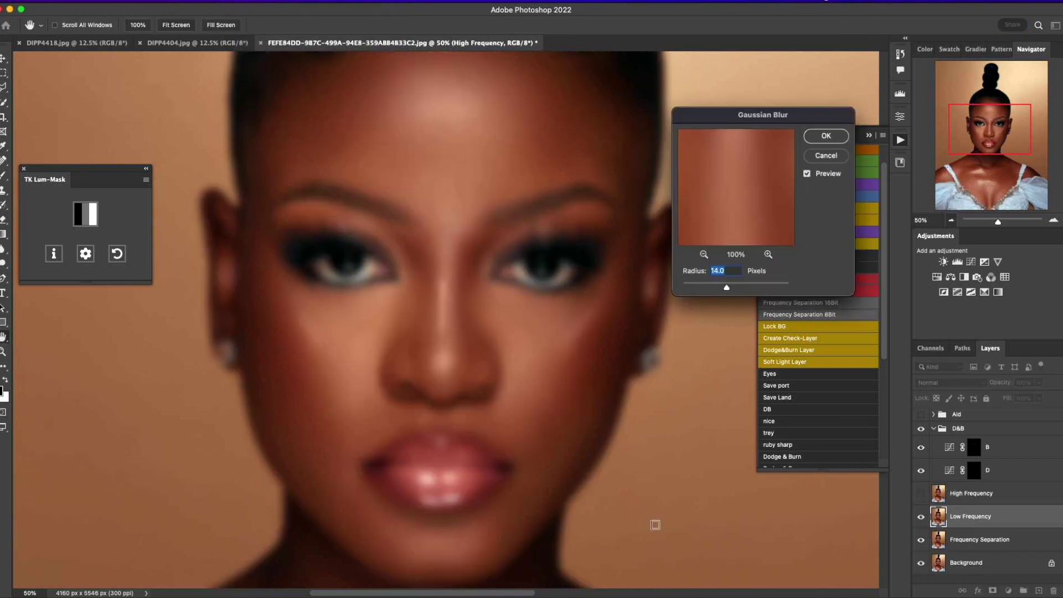
{"action": "type", "text": "6"}
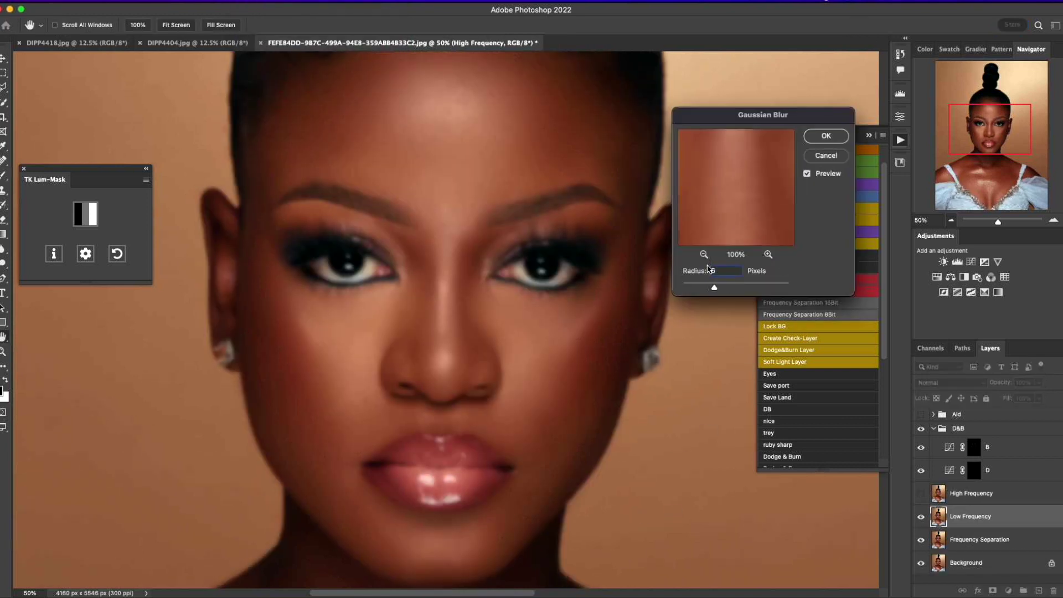
{"action": "left_click", "coordinate": [825, 137]}
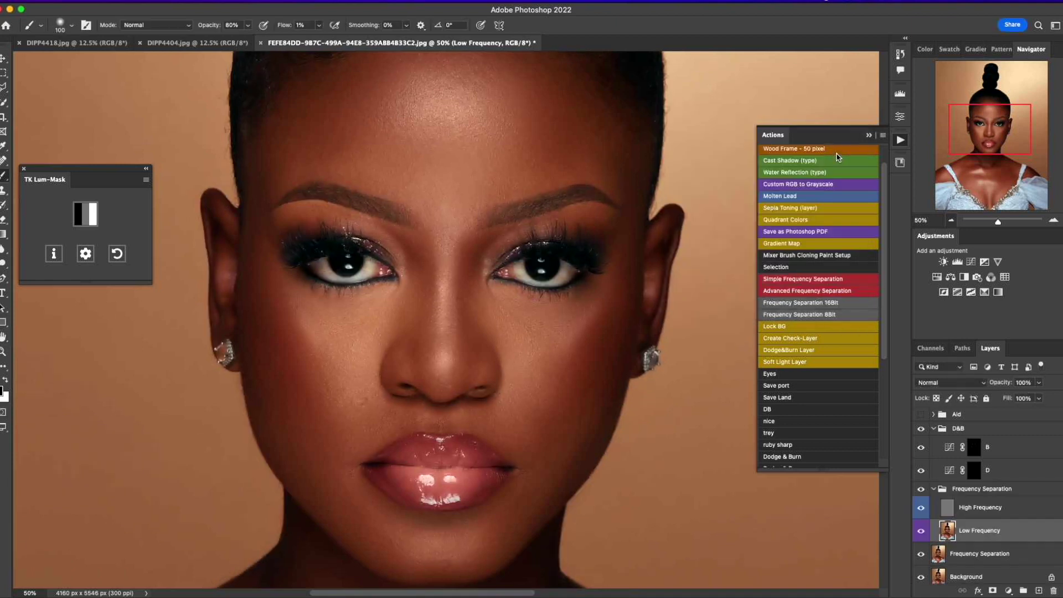
Add 1.5% monochromatic noise with Gaussian distribution to the High Frequency layer.
{"action": "left_click", "coordinate": [984, 512]}
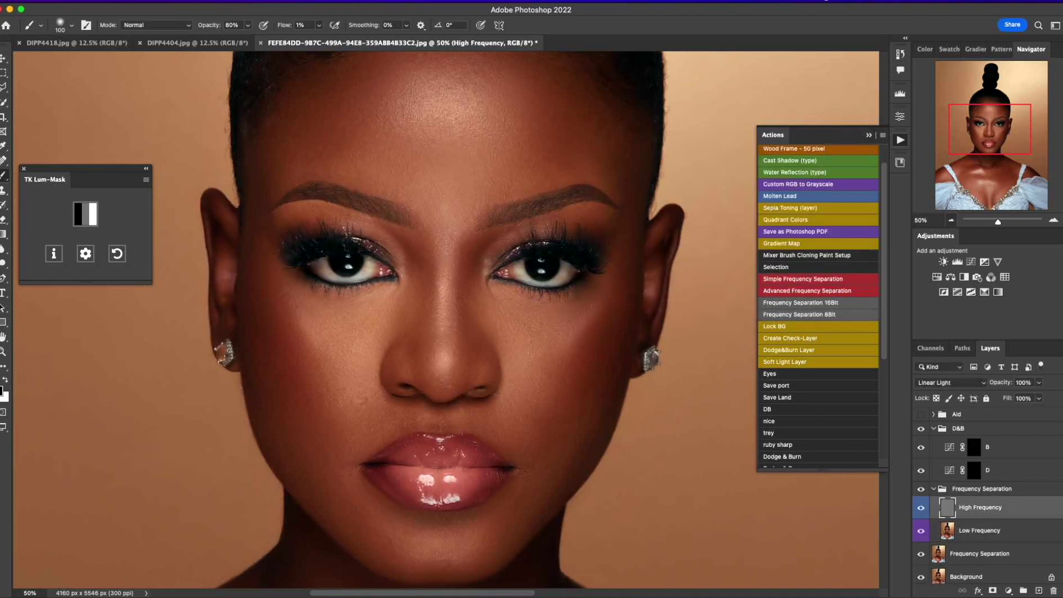
{"action": "left_click", "coordinate": [260, 0]}
{"action": "mouse_move", "coordinate": [309, 145]}
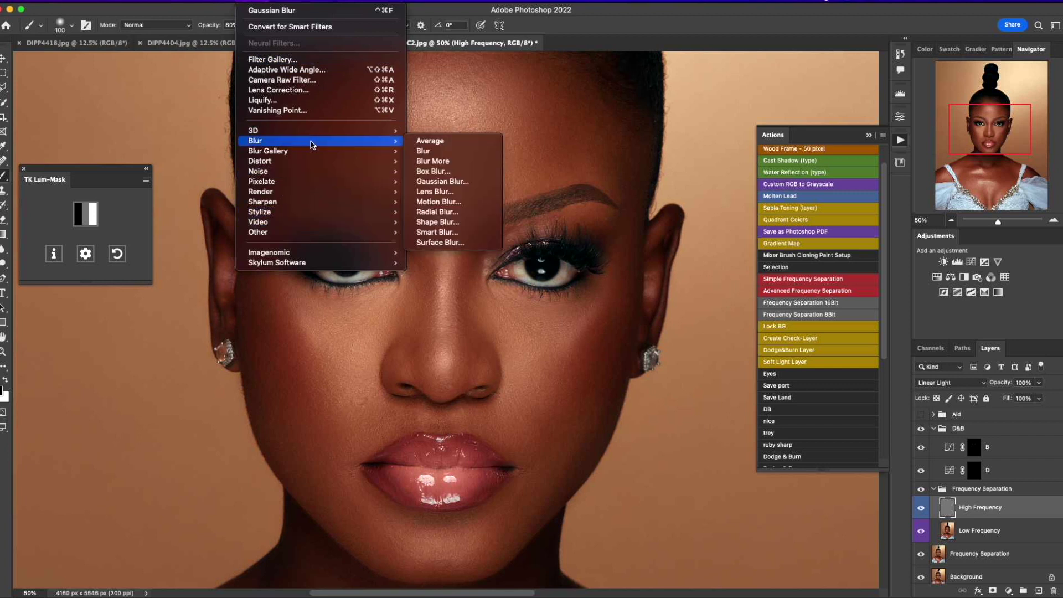
{"action": "mouse_move", "coordinate": [403, 165]}
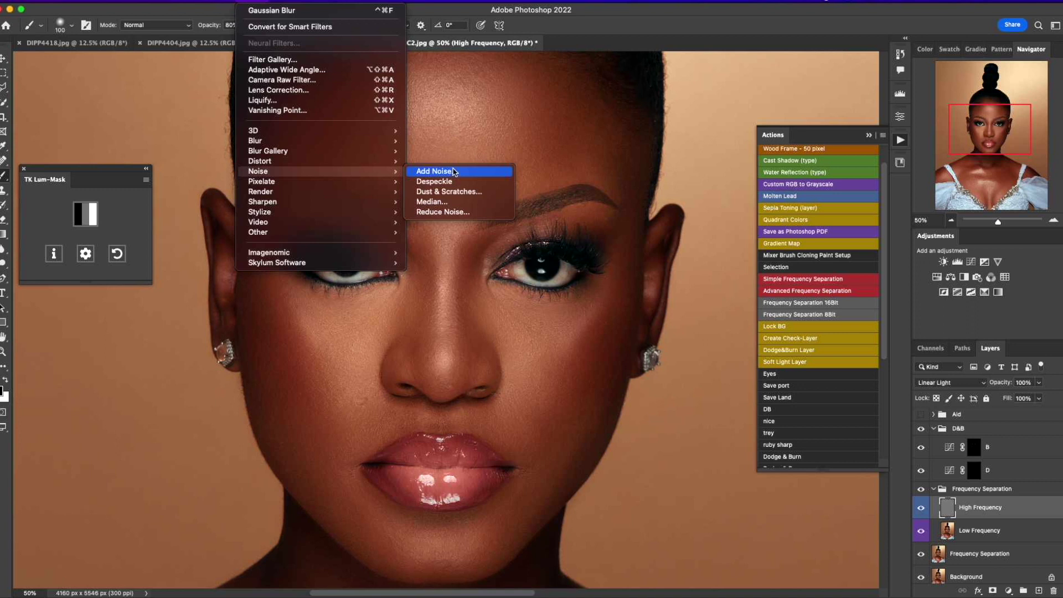
{"action": "left_click", "coordinate": [457, 175]}
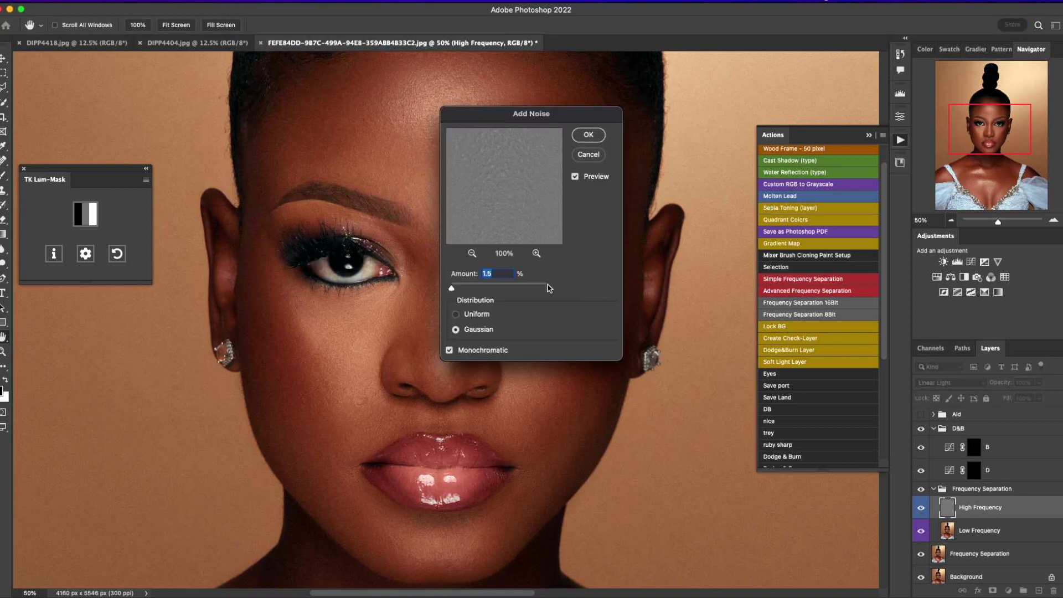
{"action": "left_click_drag", "start_coordinate": [534, 117], "coordinate": [691, 133]}
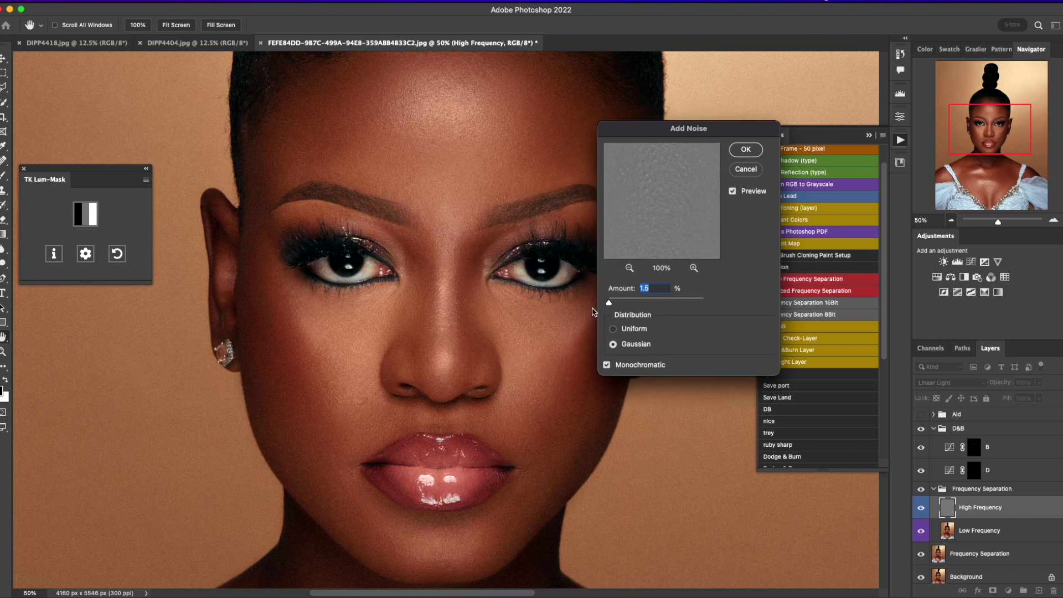
{"action": "left_click", "coordinate": [745, 150]}
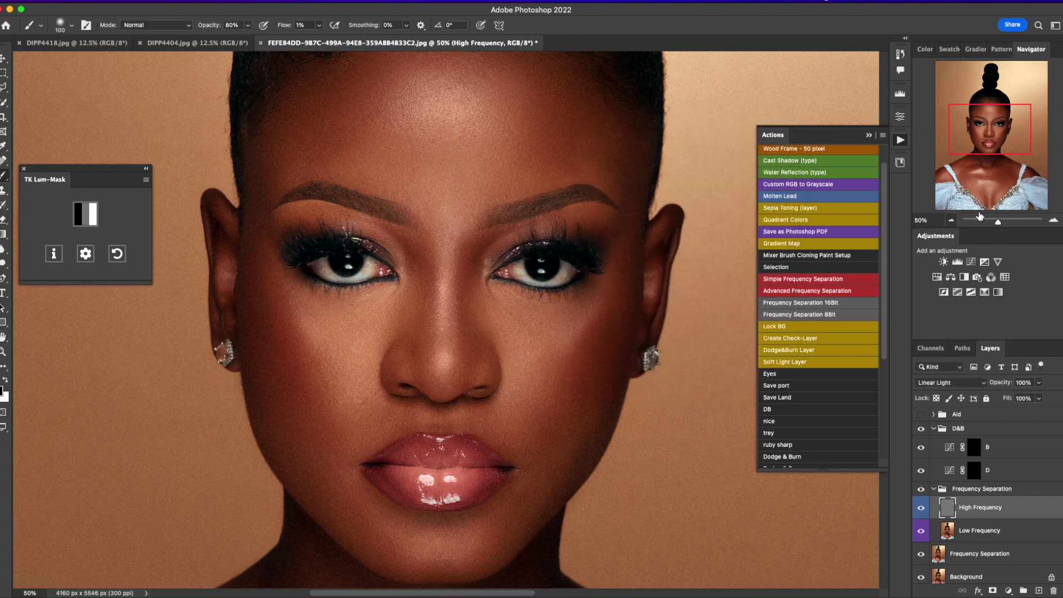
Fade the noise just added to the High Frequency layer to a reduced opacity in Normal mode.
{"action": "mouse_move", "coordinate": [1002, 222]}
{"action": "left_mouse_down"}
{"action": "mouse_move", "coordinate": [990, 221]}
{"action": "mouse_move", "coordinate": [1001, 222]}
{"action": "left_mouse_up"}
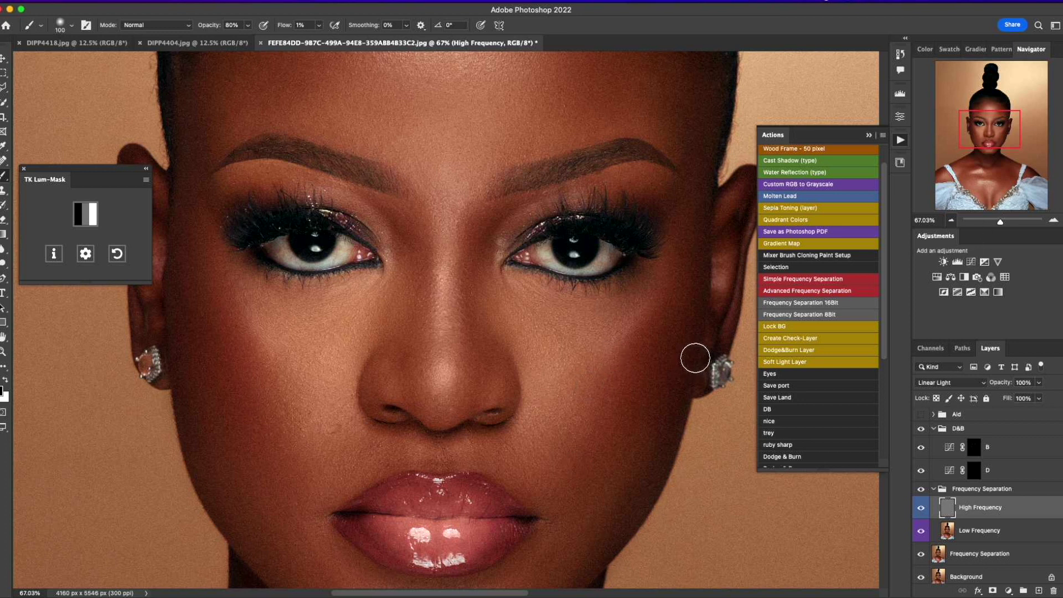
{"action": "key", "text": "super+shift+f"}
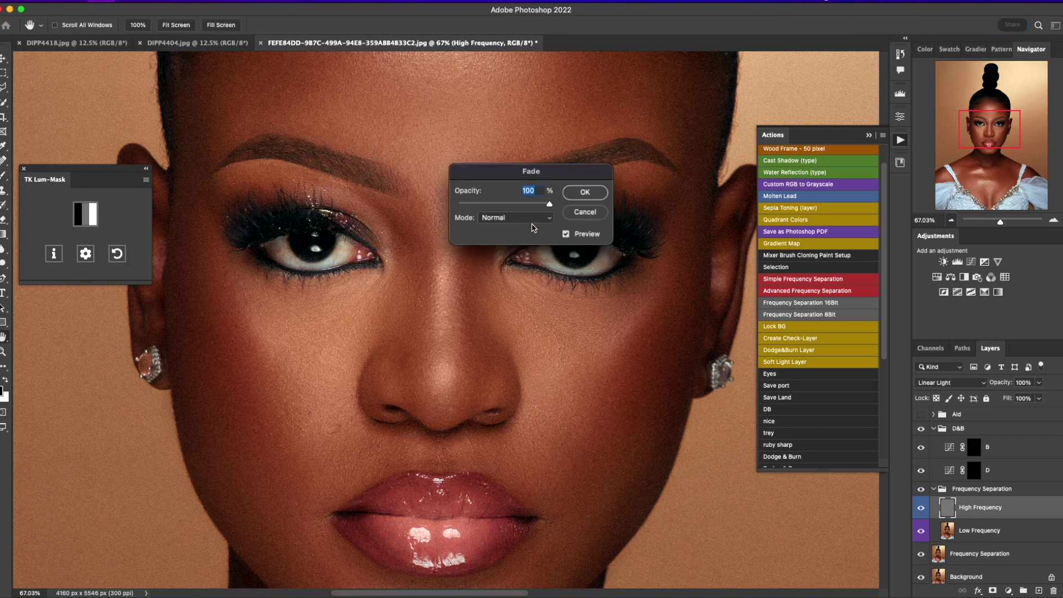
{"action": "type", "text": "0"}
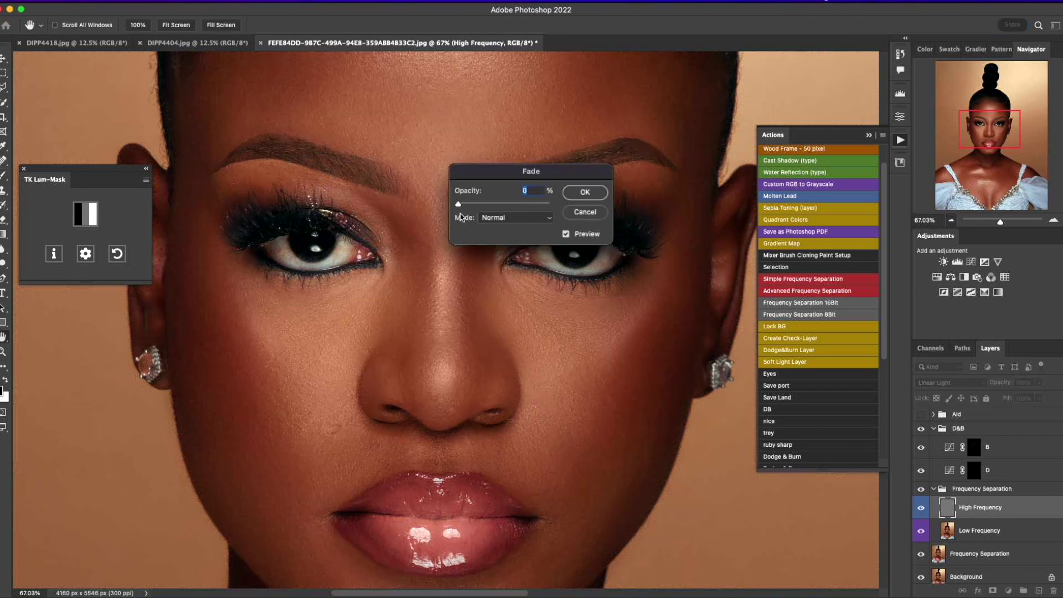
{"action": "left_click_drag", "start_coordinate": [464, 207], "coordinate": [529, 211]}
{"action": "left_click", "coordinate": [580, 198]}
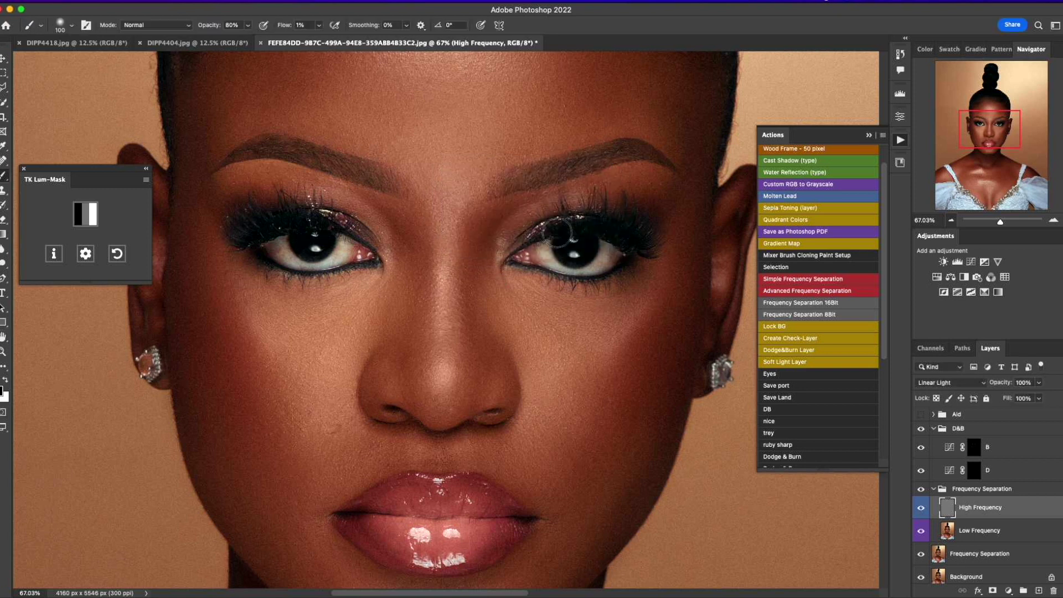
Heal small specks along the bridge and sides of the nose on the High Frequency layer with a size 20 Spot Healing Brush.
{"action": "left_click", "coordinate": [1053, 220]}
{"action": "left_click", "coordinate": [1053, 220]}
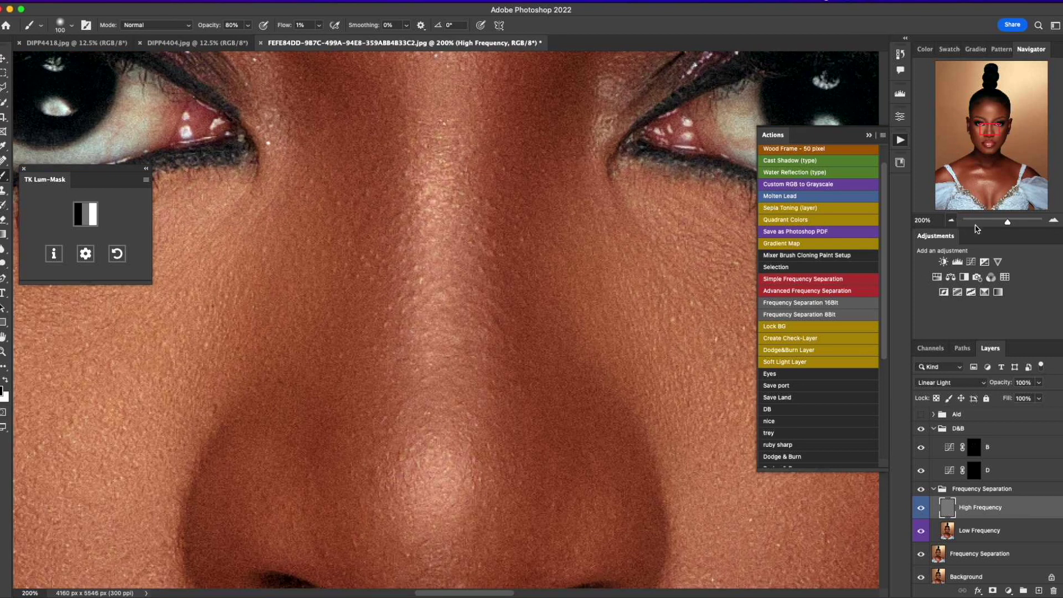
{"action": "left_click_drag", "start_coordinate": [1008, 224], "coordinate": [1005, 222]}
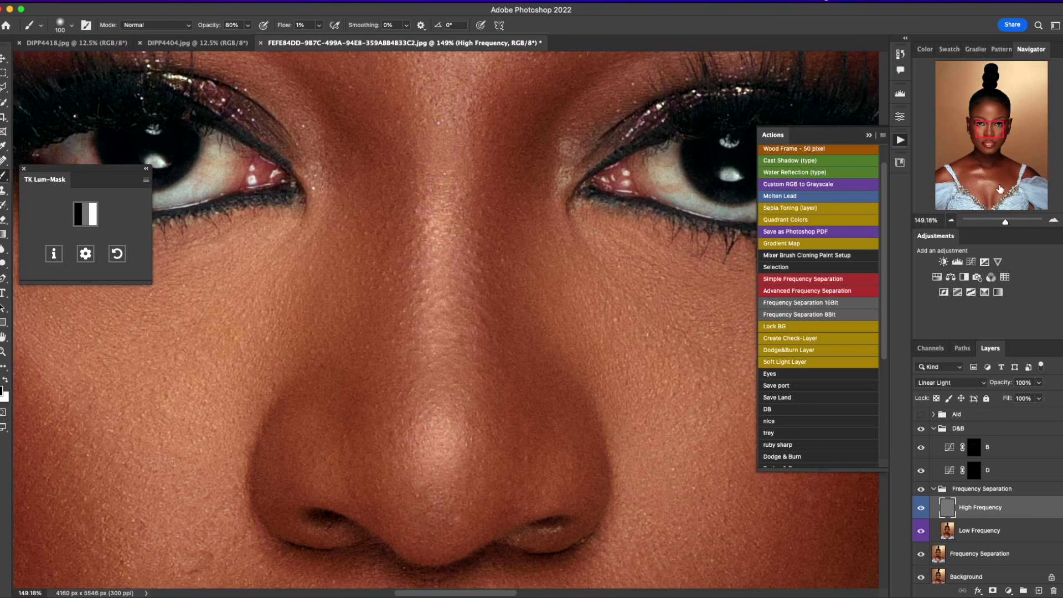
{"action": "key", "text": "bracketleft"}
{"action": "key", "text": "bracketleft"}
{"action": "key", "text": "bracketleft"}
{"action": "key", "text": "bracketleft"}
{"action": "key", "text": "bracketleft"}
{"action": "key", "text": "bracketleft"}
{"action": "key", "text": "j"}
{"action": "key", "text": "bracketleft"}
{"action": "key", "text": "bracketleft"}
{"action": "key", "text": "bracketleft"}
{"action": "key", "text": "bracketleft"}
{"action": "key", "text": "bracketleft"}
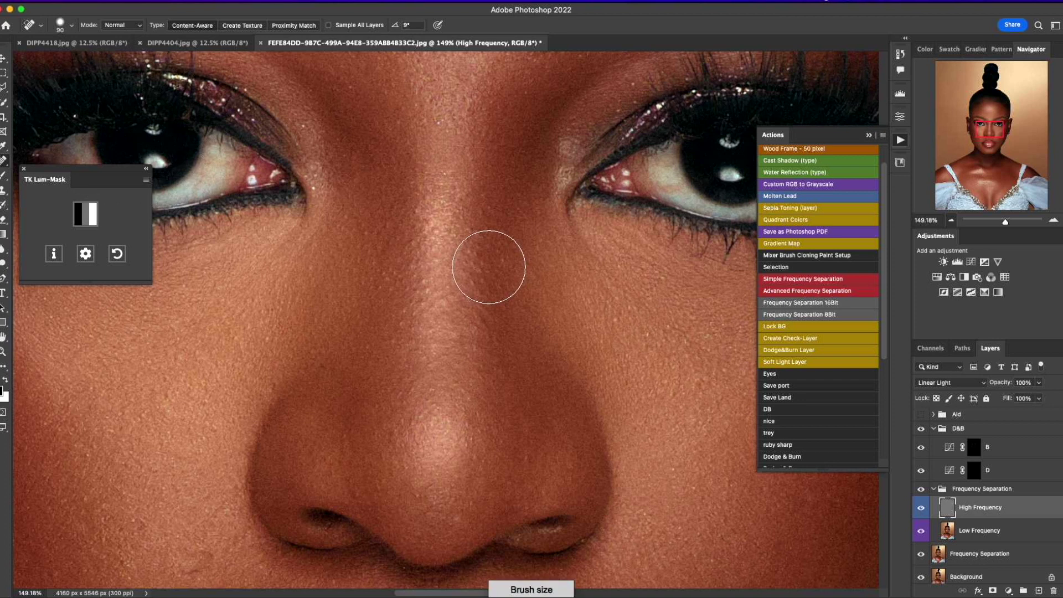
{"action": "key", "text": "bracketleft"}
{"action": "key", "text": "bracketleft"}
{"action": "key", "text": "bracketleft"}
{"action": "key", "text": "bracketleft"}
{"action": "key", "text": "bracketleft"}
{"action": "key", "text": "bracketleft"}
{"action": "key", "text": "bracketleft"}
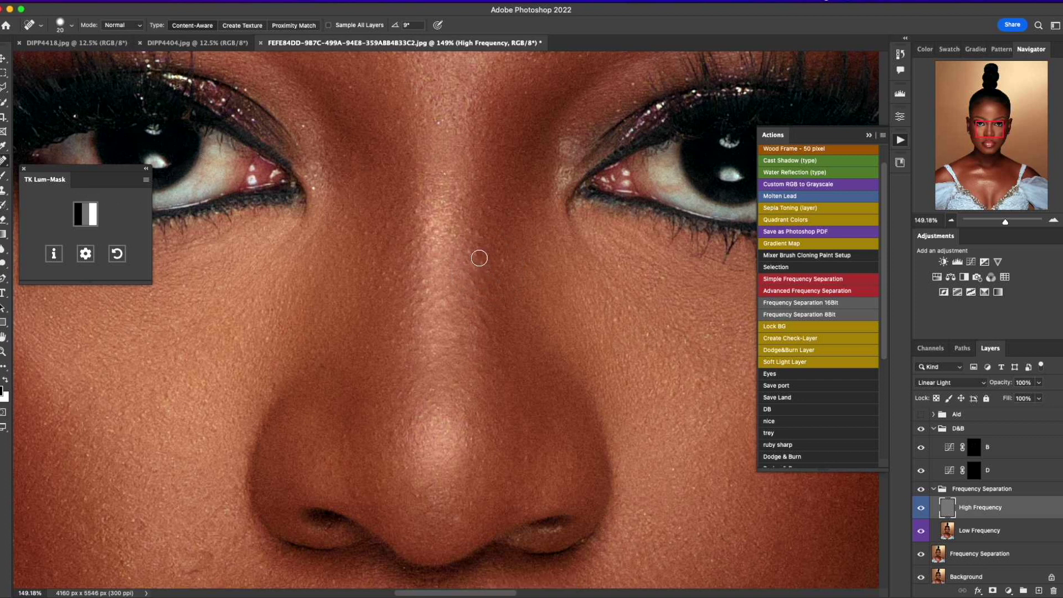
{"action": "left_click", "coordinate": [470, 231]}
{"action": "left_click", "coordinate": [410, 240]}
{"action": "left_click", "coordinate": [387, 225]}
{"action": "left_click", "coordinate": [392, 270]}
{"action": "left_click", "coordinate": [376, 271]}
{"action": "left_click", "coordinate": [389, 280]}
Collapse the Frequency Separation group and merge it into a single layer.
{"action": "left_click_drag", "start_coordinate": [1005, 222], "coordinate": [1000, 222]}
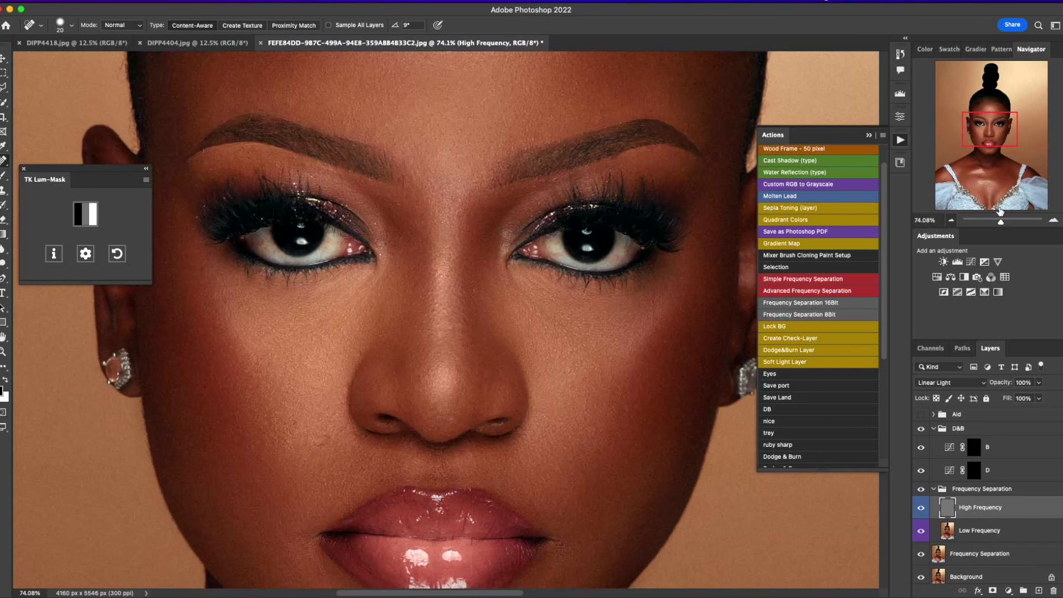
{"action": "left_click", "coordinate": [934, 489]}
{"action": "key", "text": "super+e"}
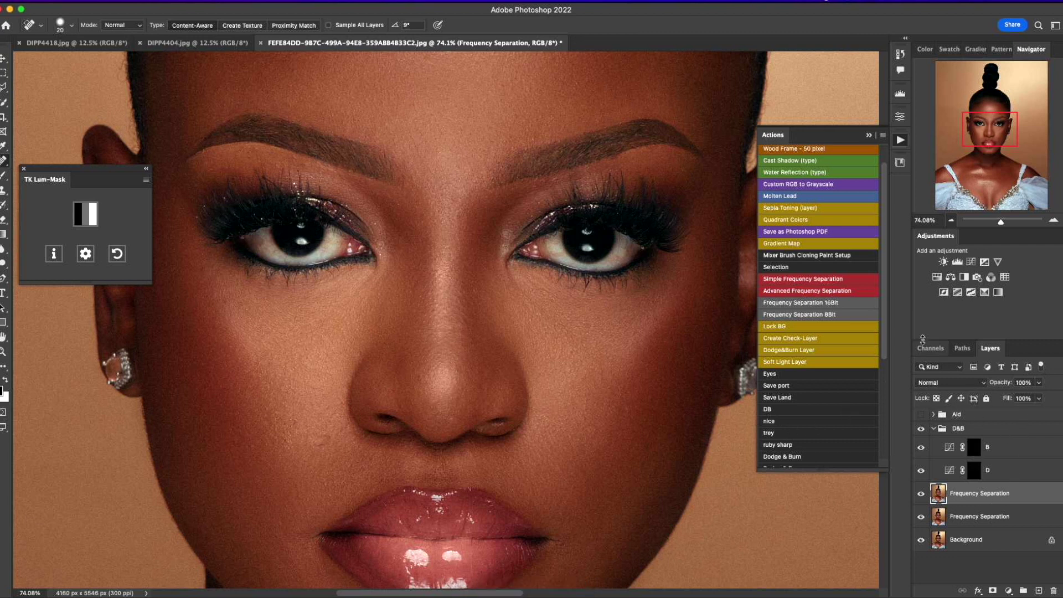
Add a Vibrance adjustment layer with Vibrance -85 and Saturation -42, and invert its mask to black.
{"action": "left_click", "coordinate": [997, 262]}
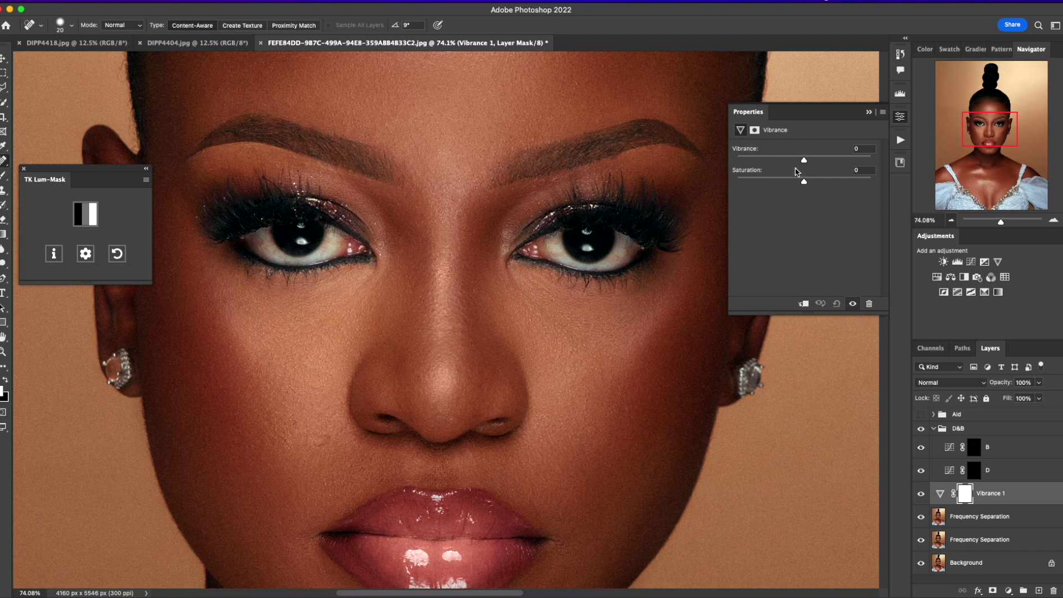
{"action": "left_click_drag", "start_coordinate": [804, 160], "coordinate": [747, 160]}
{"action": "left_click_drag", "start_coordinate": [804, 181], "coordinate": [800, 181]}
{"action": "left_click", "coordinate": [776, 179]}
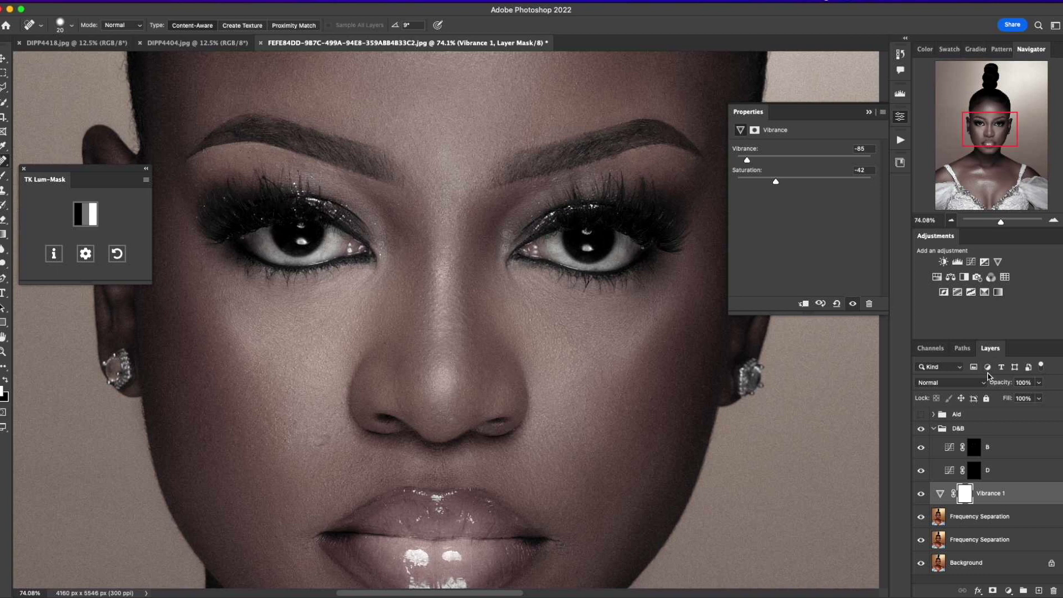
{"action": "key", "text": "super+i"}
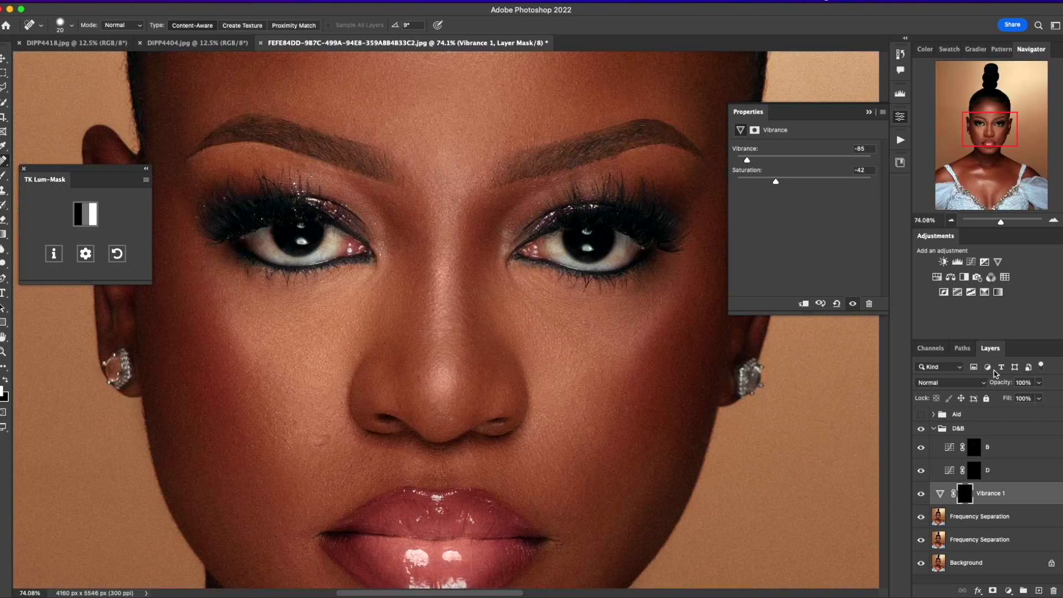
Add a Curves adjustment layer with slightly raised midtones and clip it to the Vibrance 1 layer.
{"action": "left_click", "coordinate": [970, 262]}
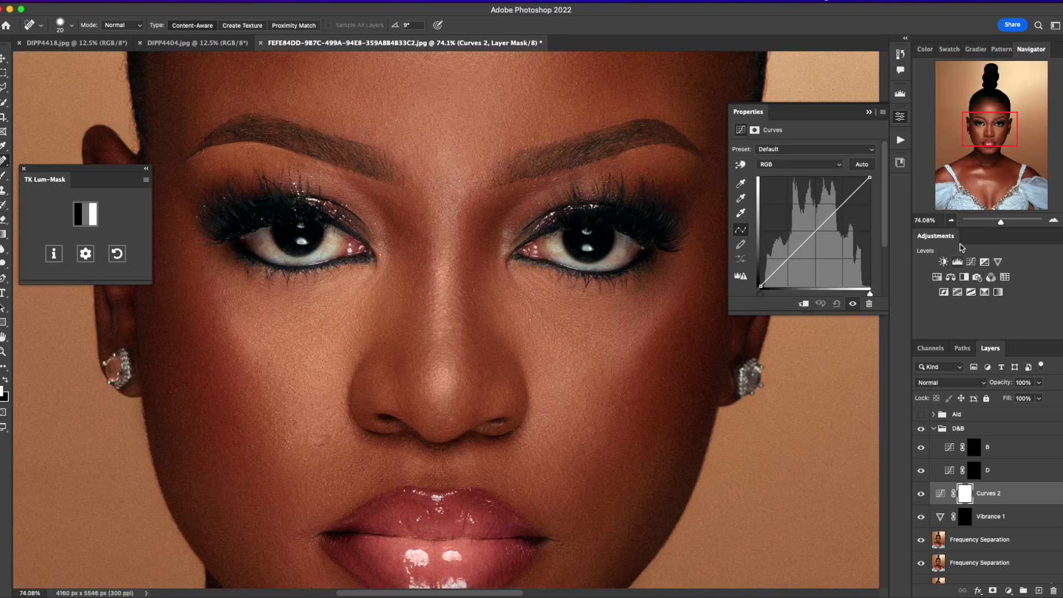
{"action": "left_click_drag", "start_coordinate": [812, 237], "coordinate": [812, 229]}
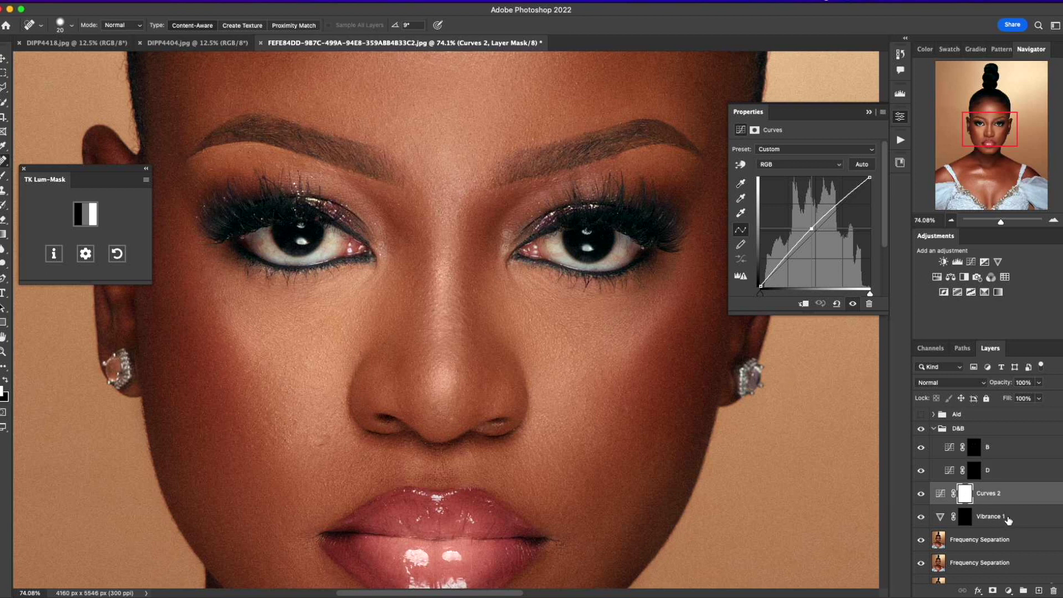
{"action": "left_click", "coordinate": [804, 303]}
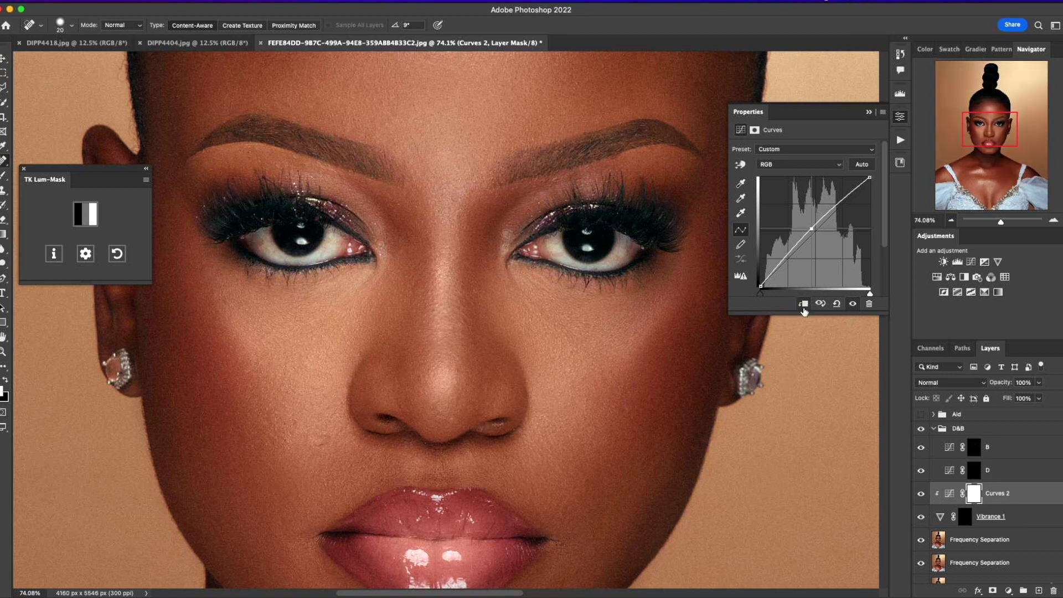
Select the Vibrance 1 mask and set the Brush tool to 100% opacity, 20% flow and size 35.
{"action": "left_click", "coordinate": [965, 520]}
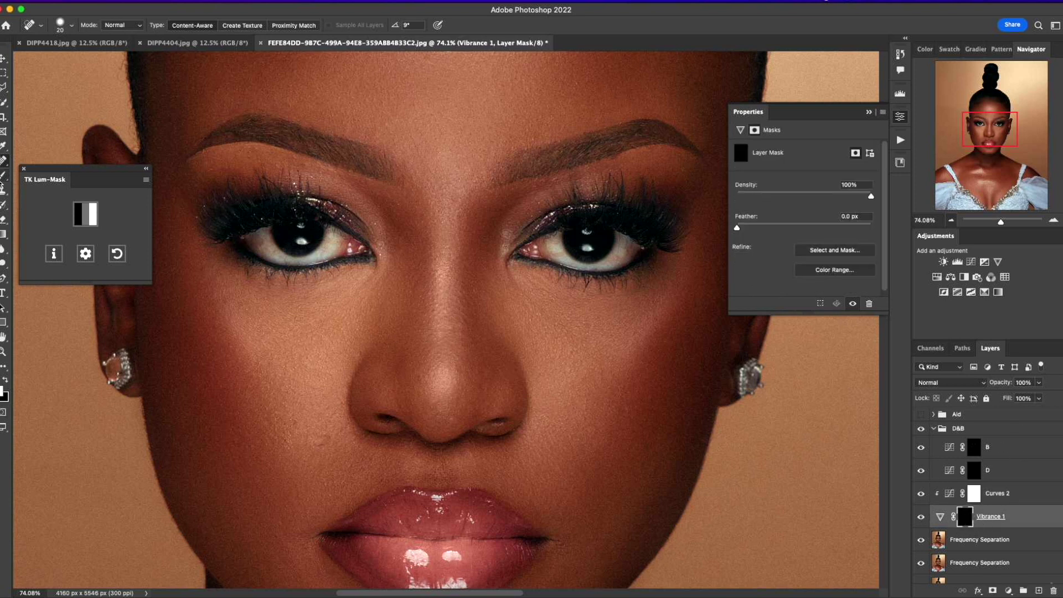
{"action": "key", "text": "b"}
{"action": "left_click", "coordinate": [233, 25]}
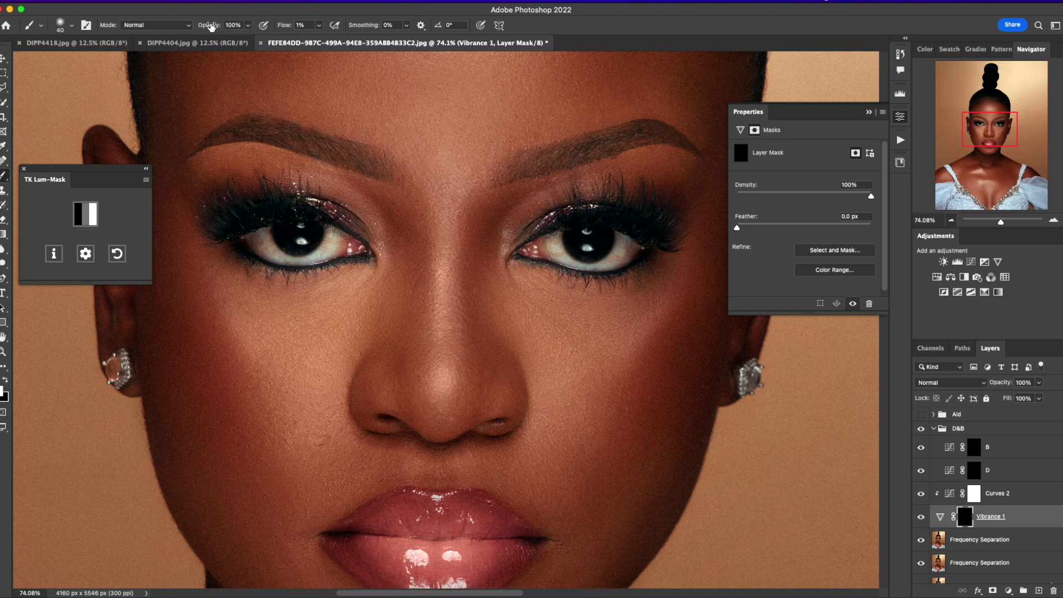
{"action": "left_click_drag", "start_coordinate": [282, 25], "coordinate": [292, 37]}
{"action": "key", "text": "bracketleft"}
{"action": "left_click_drag", "start_coordinate": [1000, 222], "coordinate": [992, 222]}
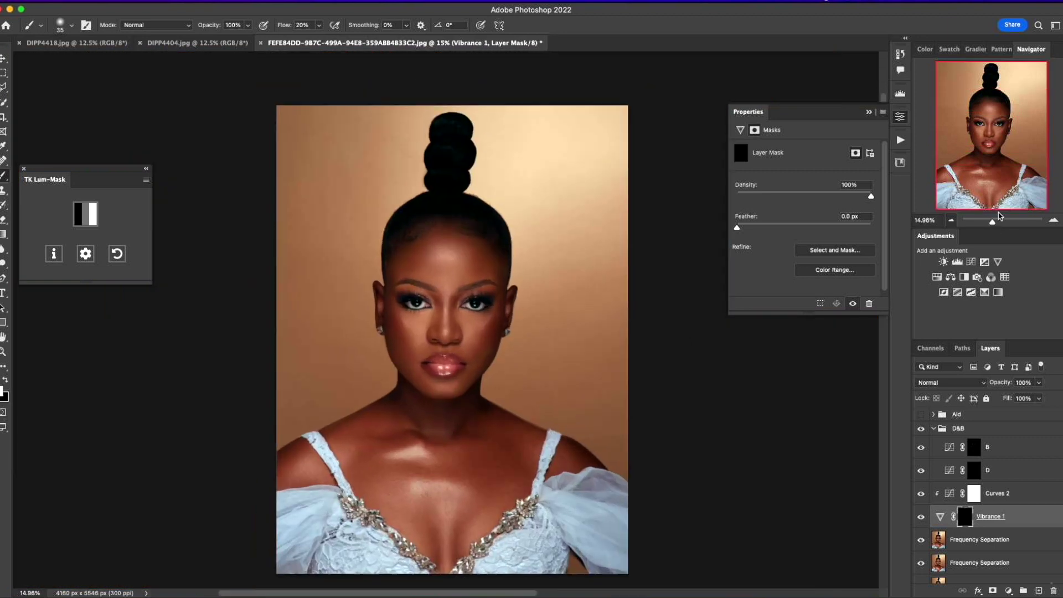
{"action": "left_click", "coordinate": [1054, 220]}
{"action": "left_click", "coordinate": [1054, 220]}
{"action": "left_click", "coordinate": [1054, 219]}
{"action": "left_click", "coordinate": [1053, 220]}
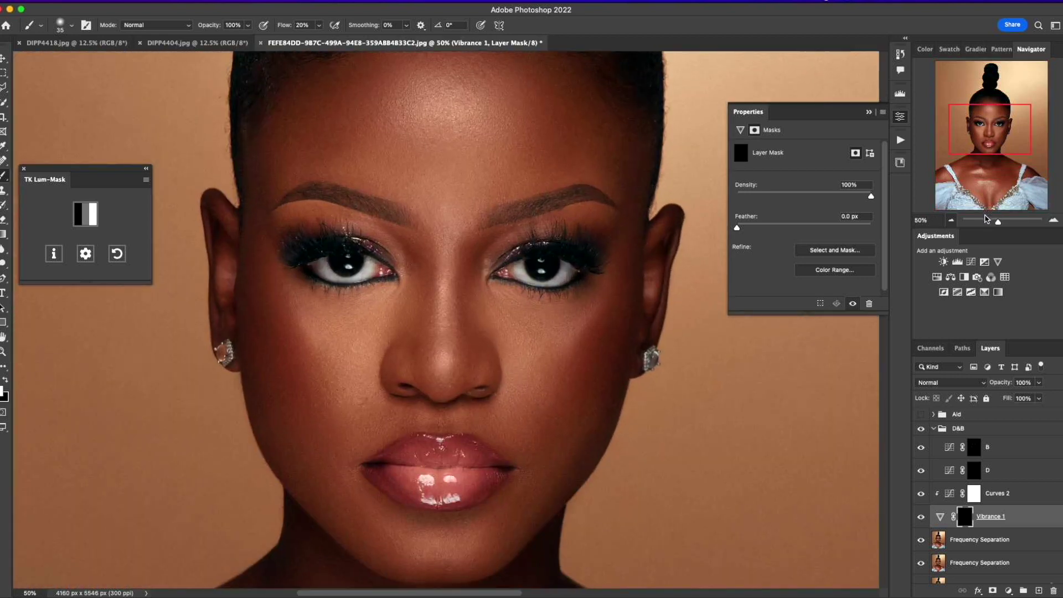
{"action": "left_click_drag", "start_coordinate": [999, 222], "coordinate": [993, 222]}
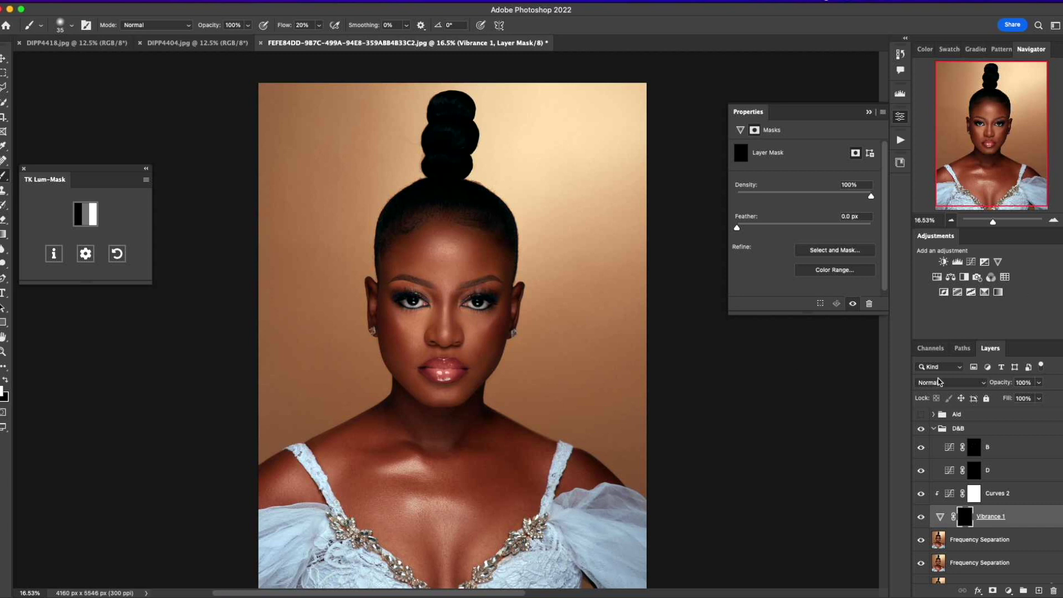
{"action": "left_click", "coordinate": [788, 5]}
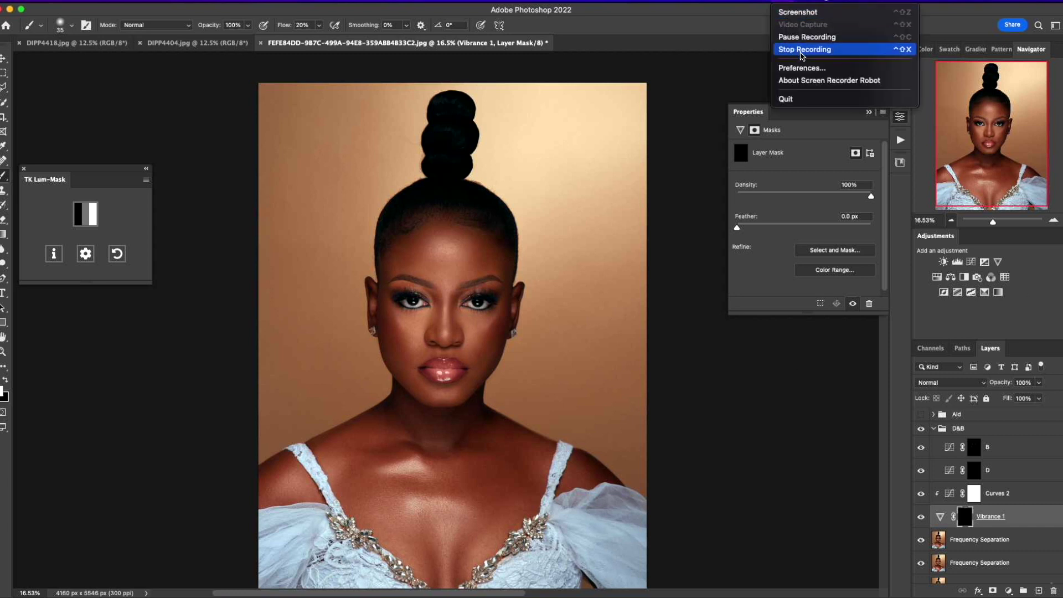